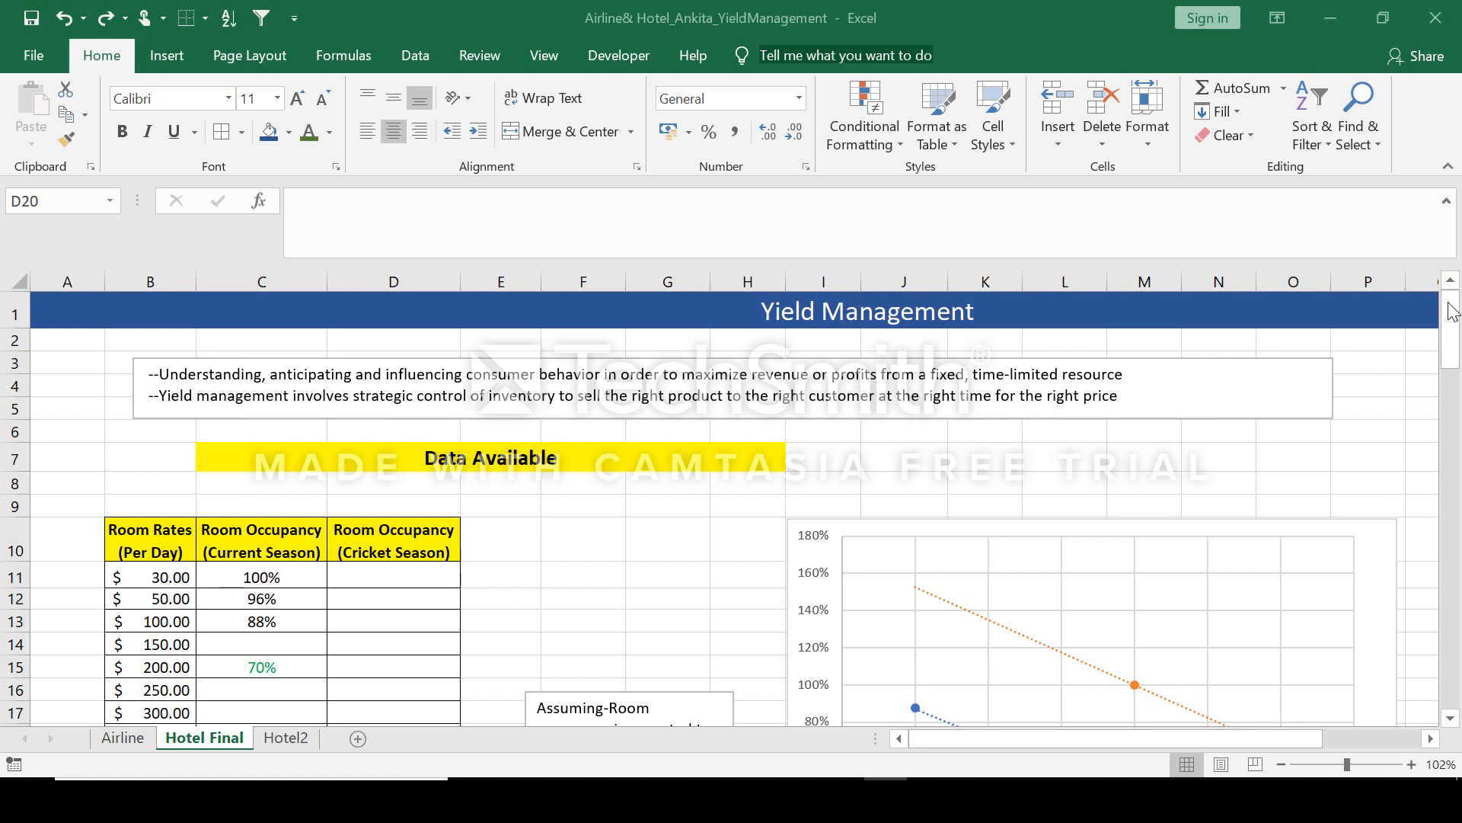
- Review the room rate and occupancy columns, including the given occupancies for the current season and the cricket season
click(1448, 303)
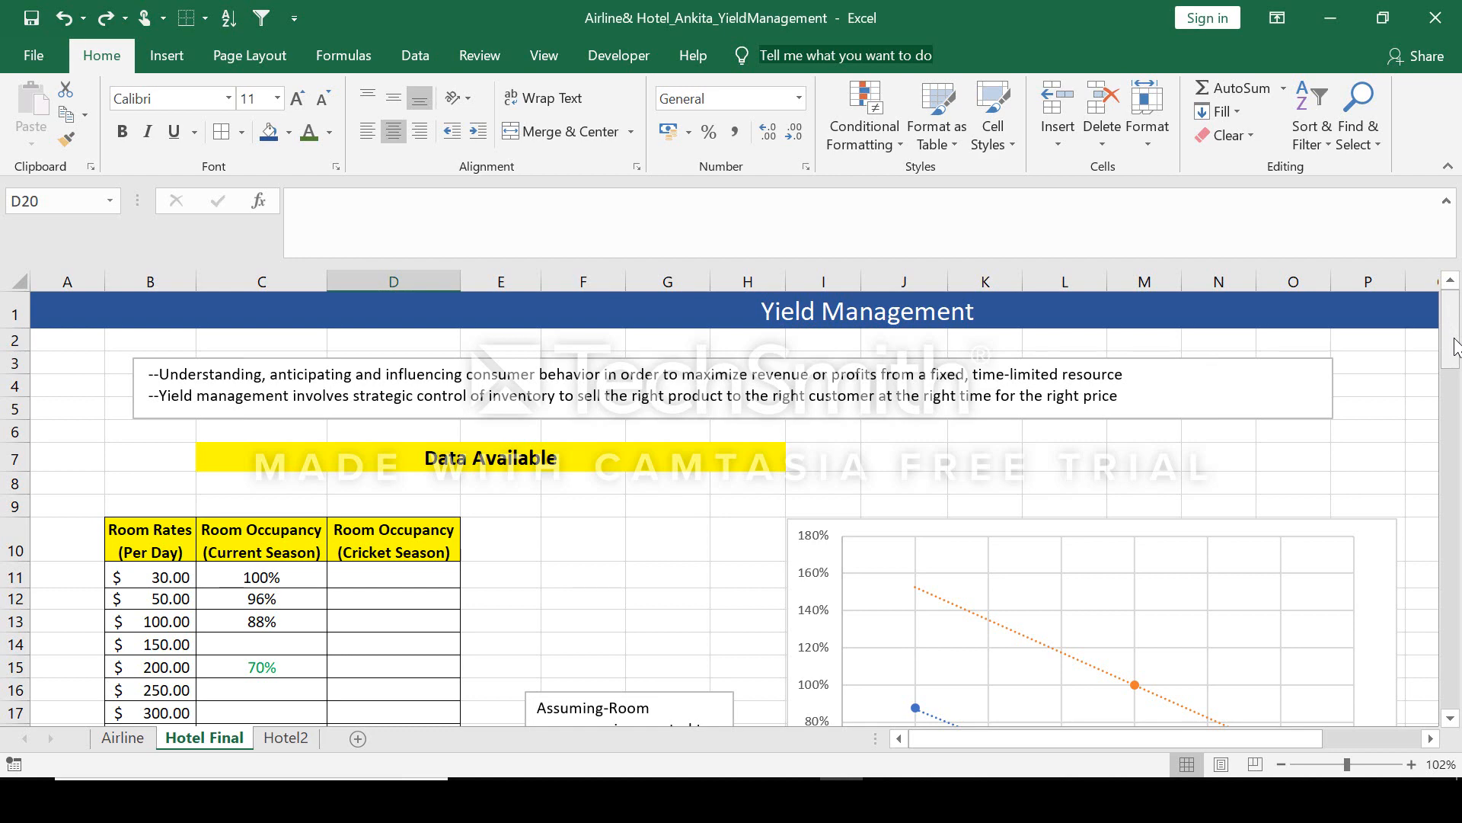
drag(1455, 345, 1455, 373)
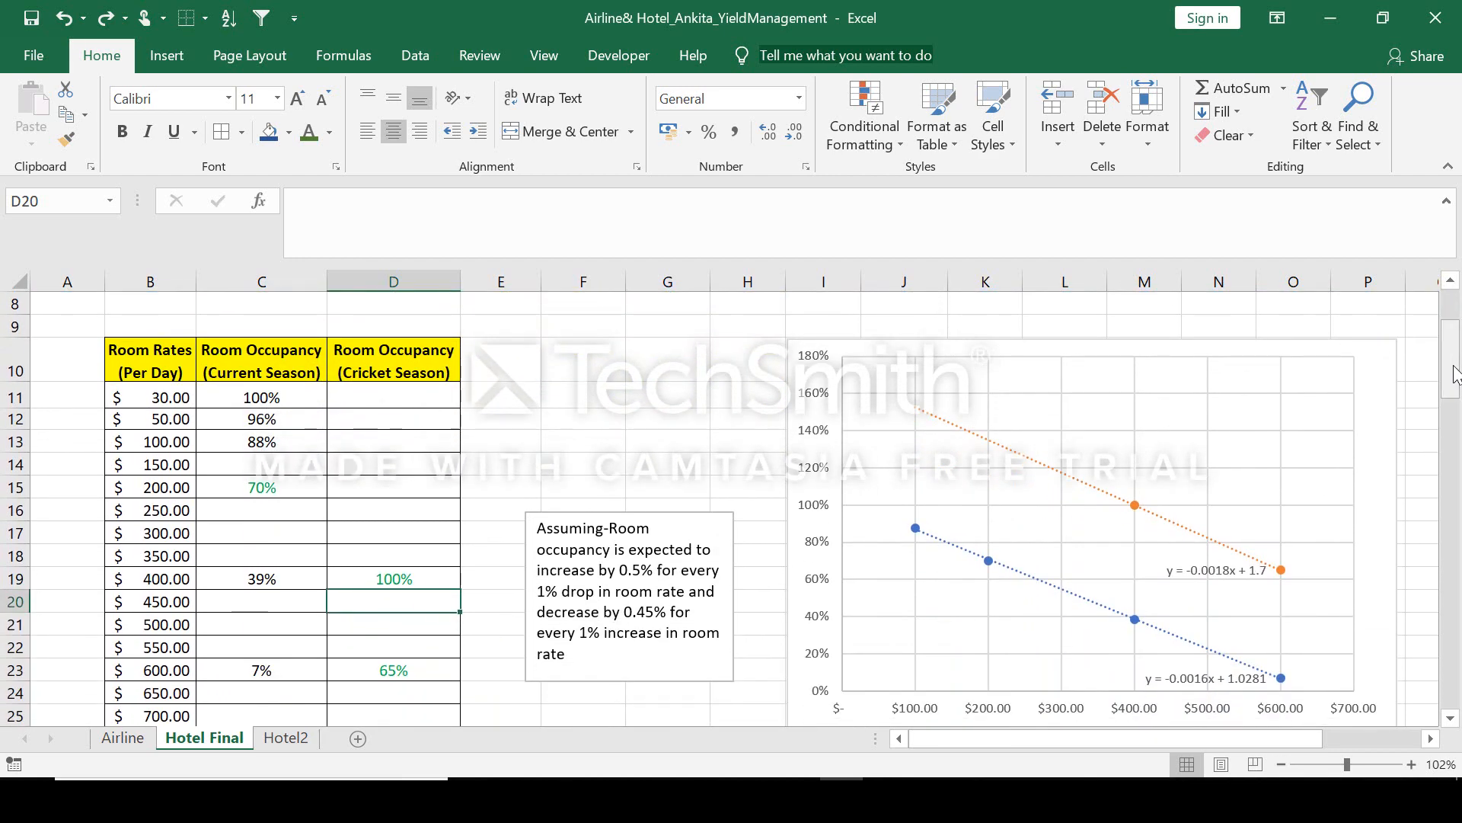
click(151, 353)
click(311, 359)
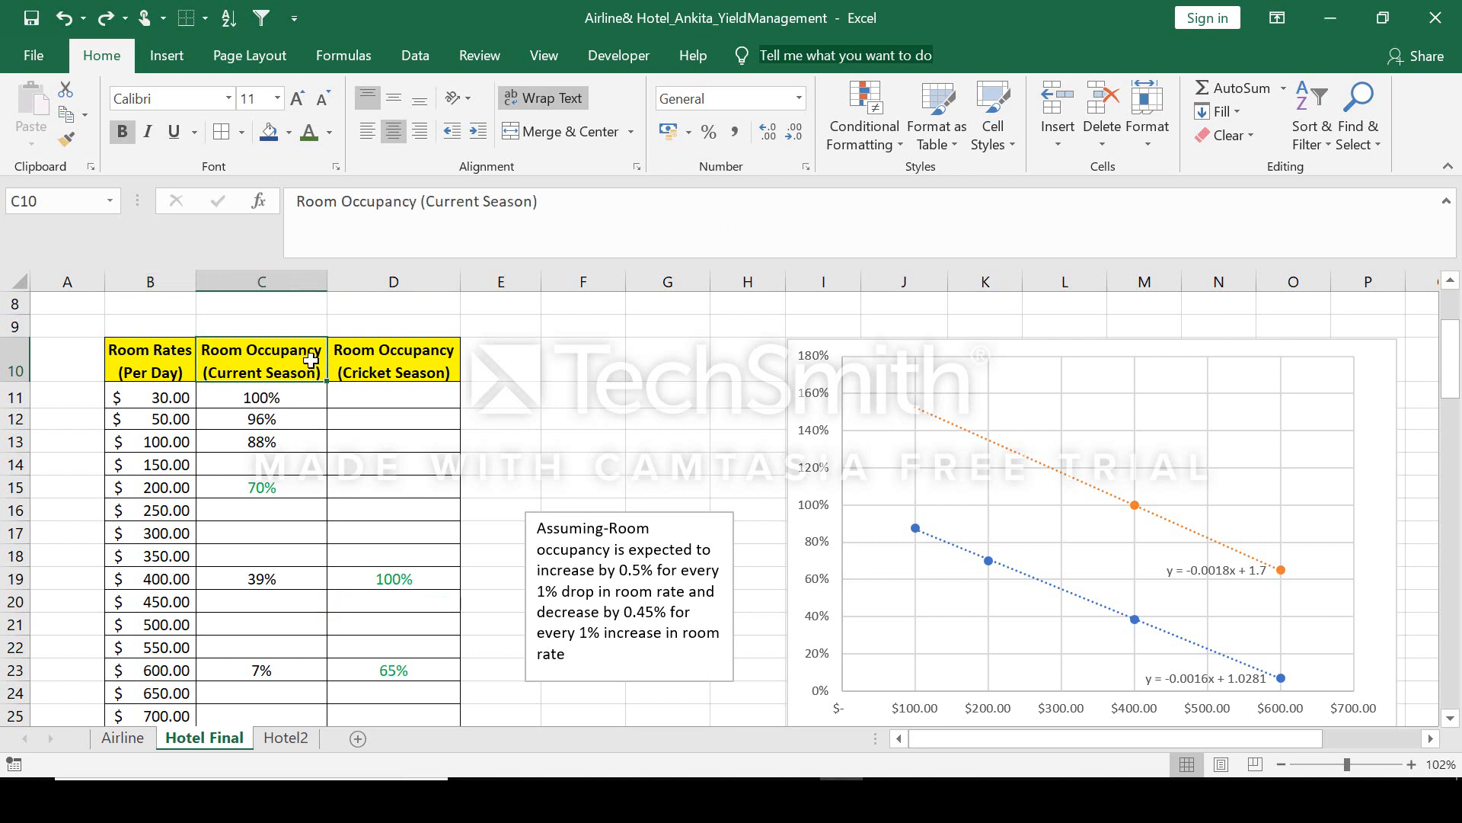
click(403, 361)
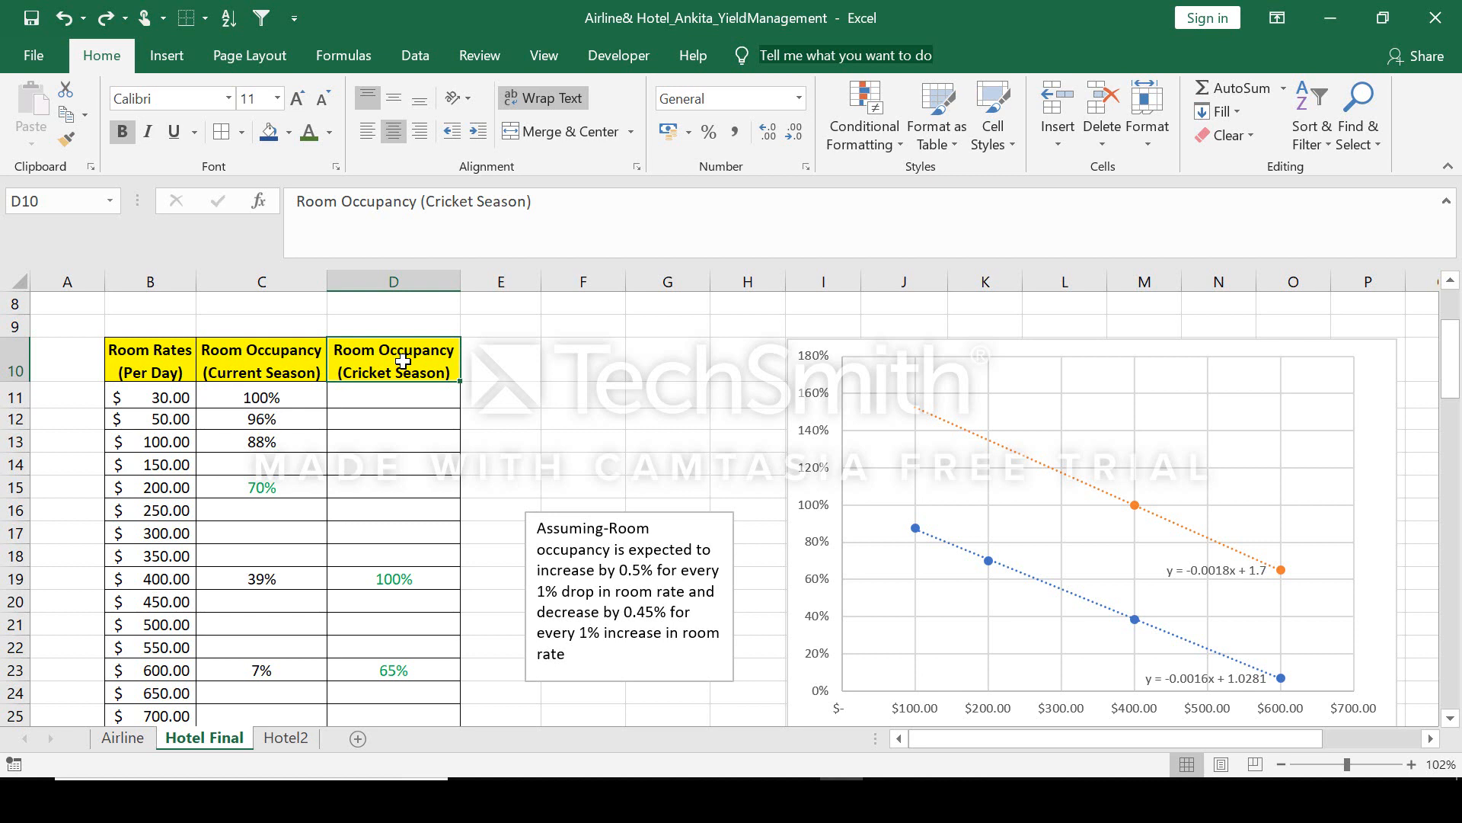
click(259, 488)
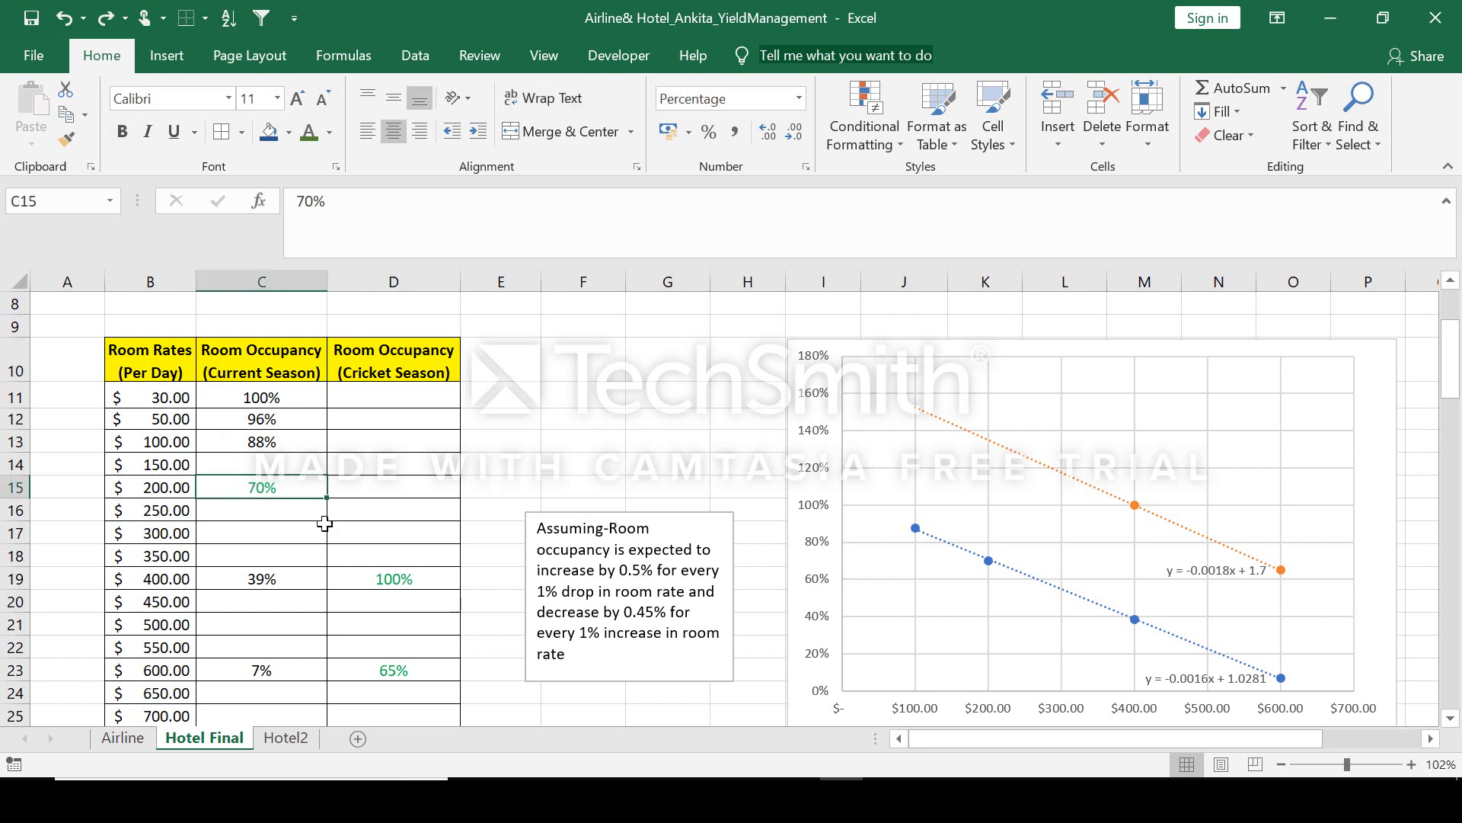
click(386, 579)
click(369, 672)
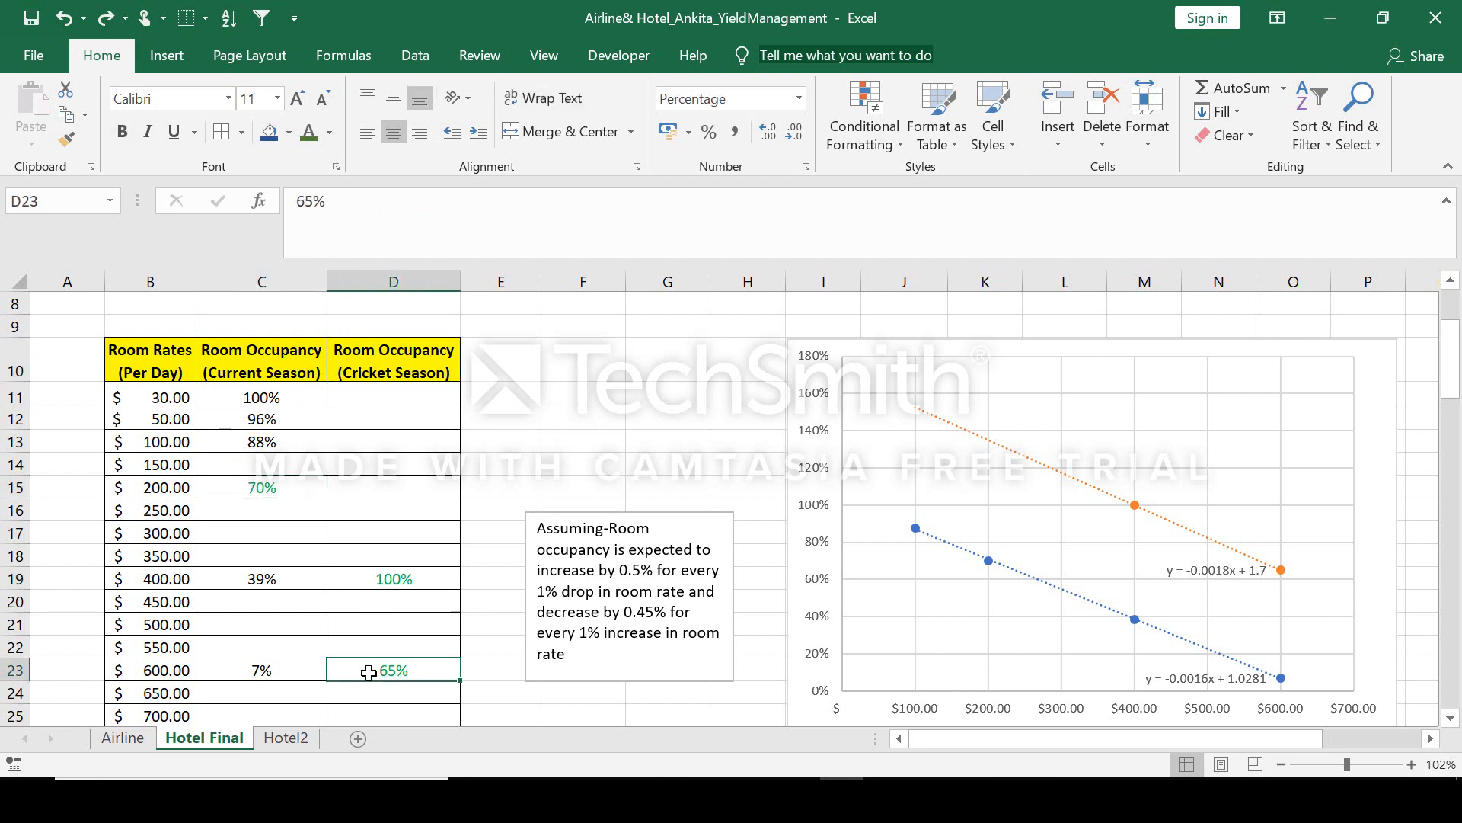
click(295, 509)
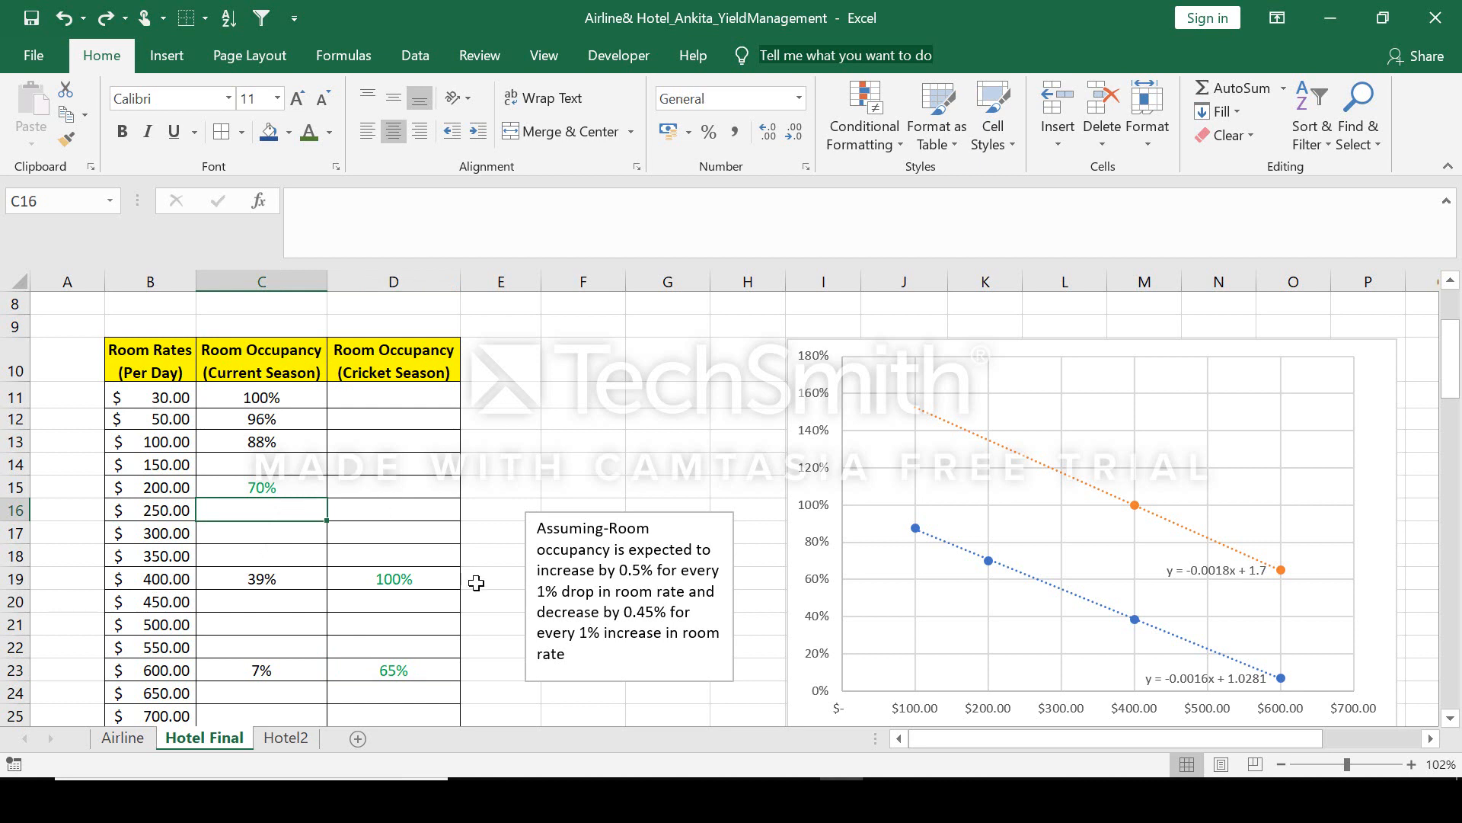
- Read the text box assumption on how room occupancy responds to drops and increases in room rate
drag(614, 527, 656, 569)
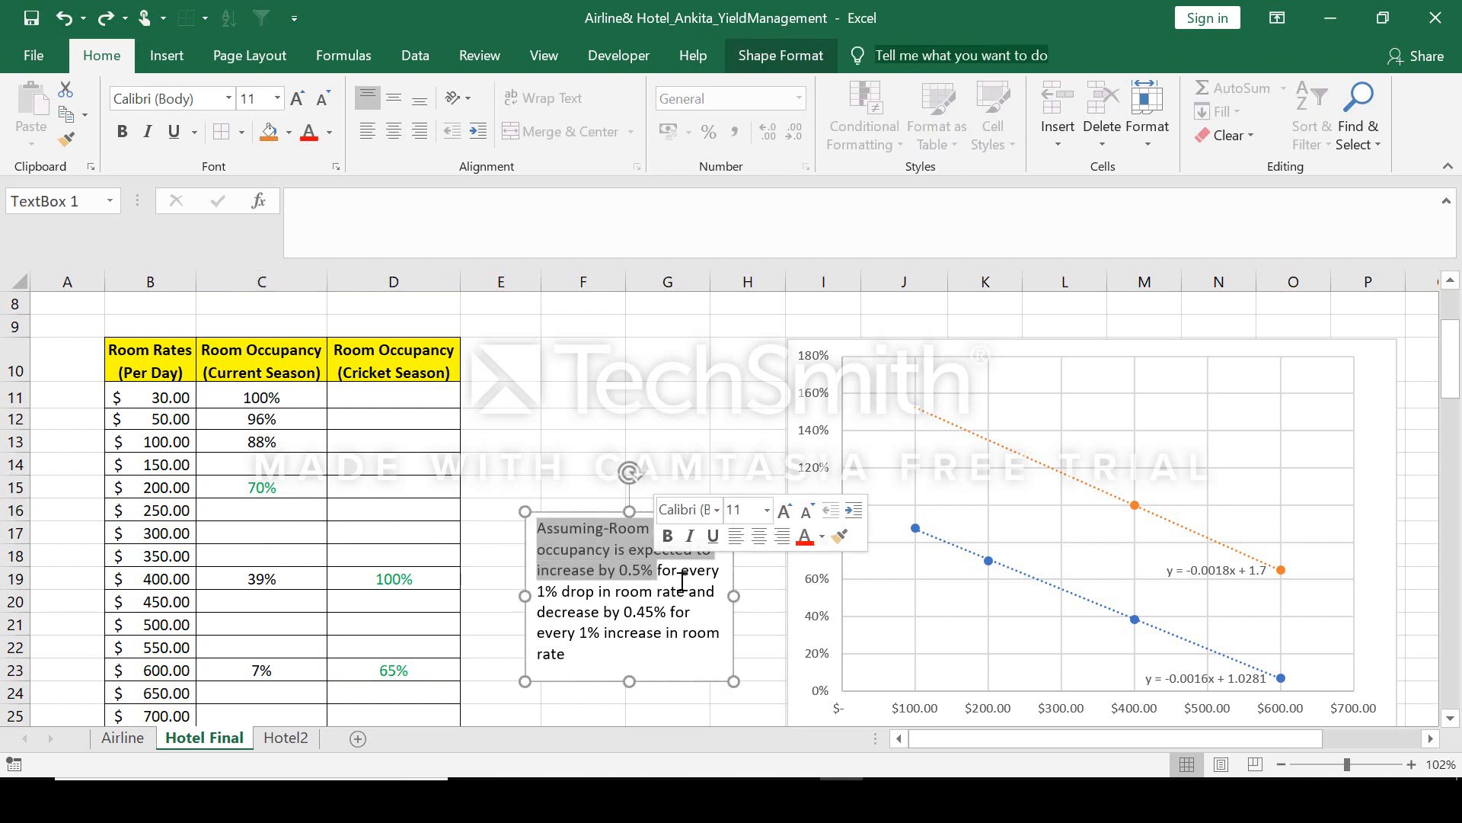
click(545, 581)
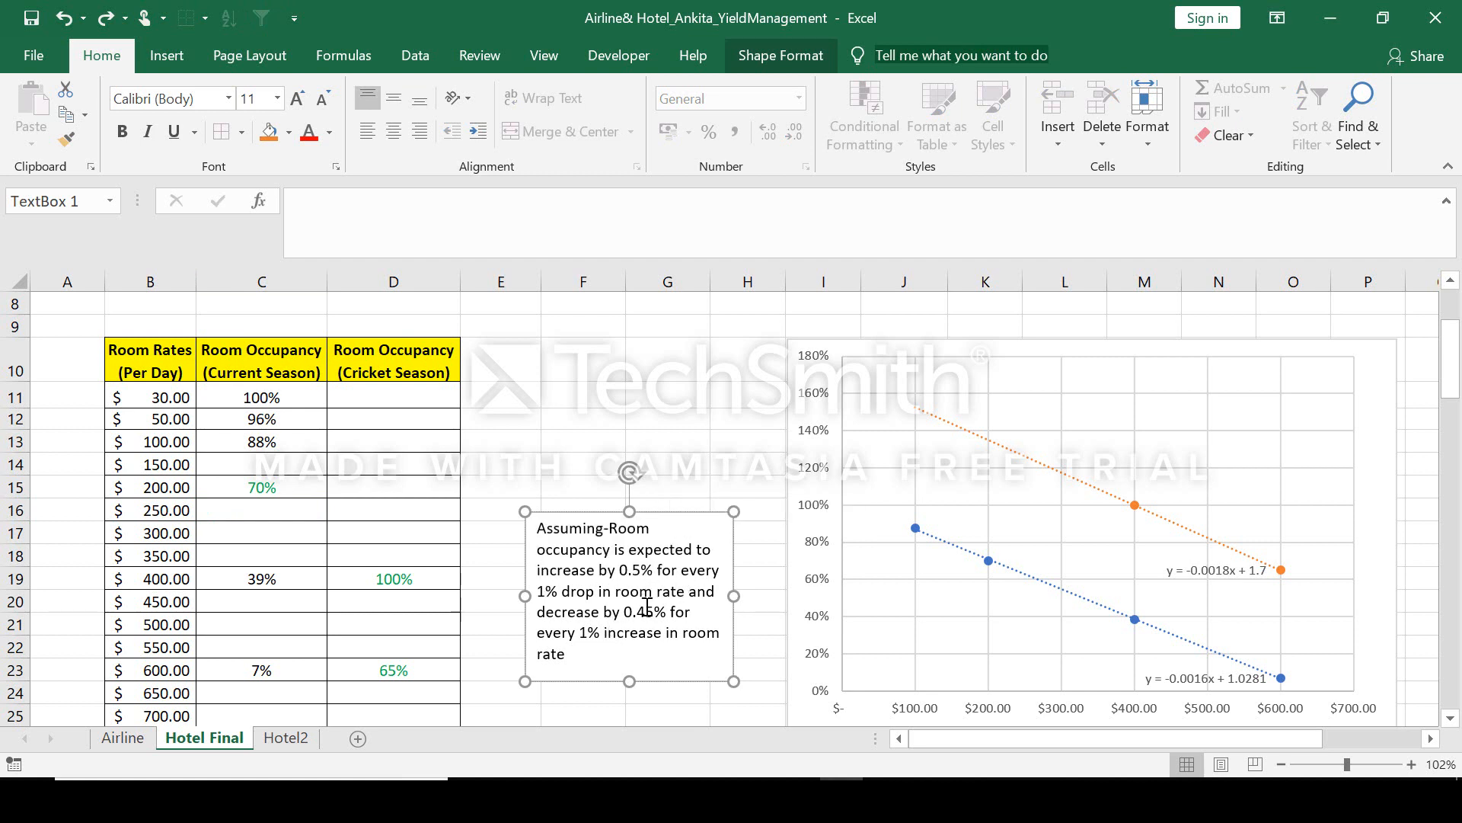
drag(665, 618, 624, 613)
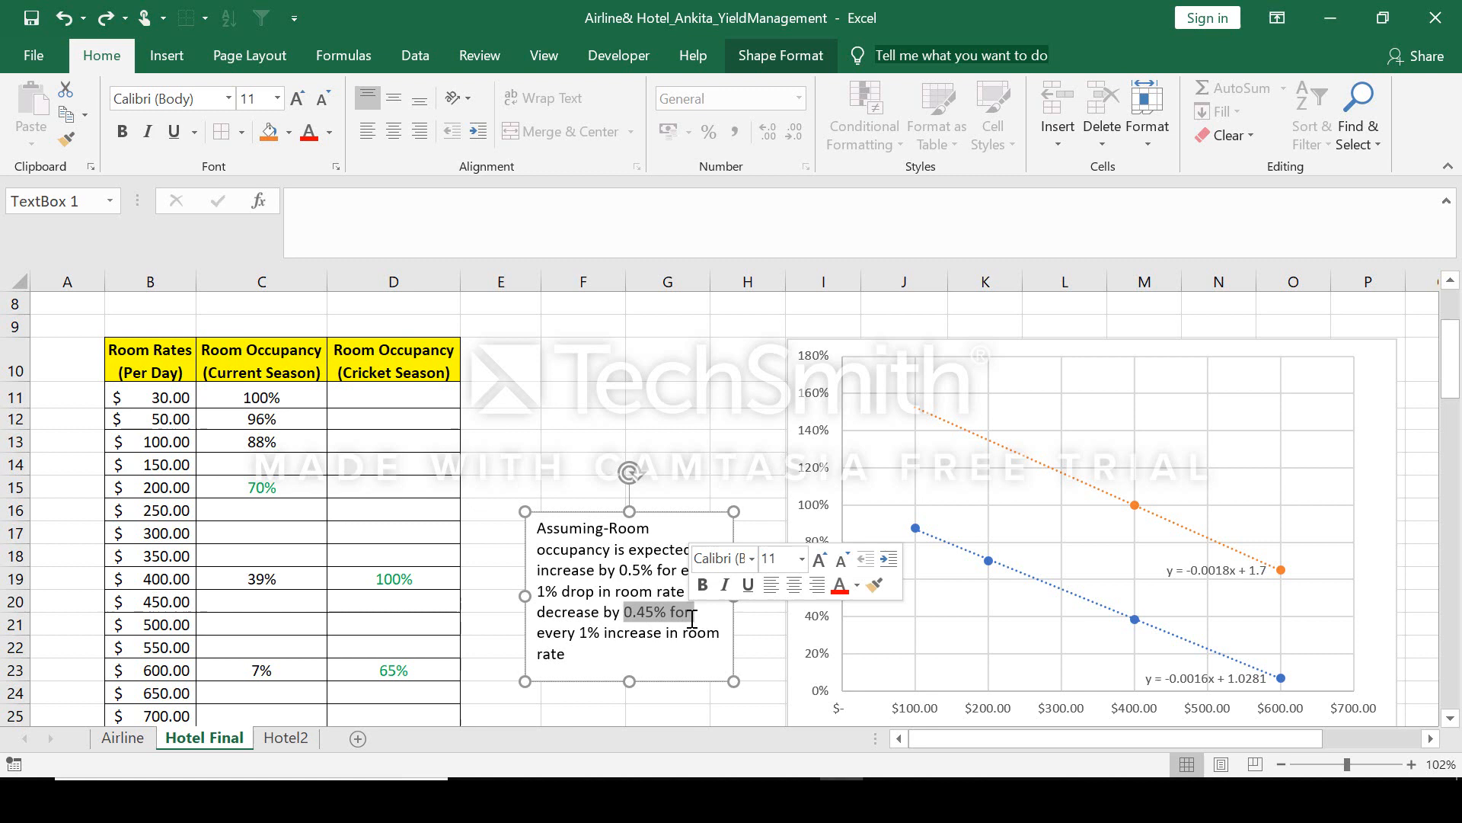
click(575, 654)
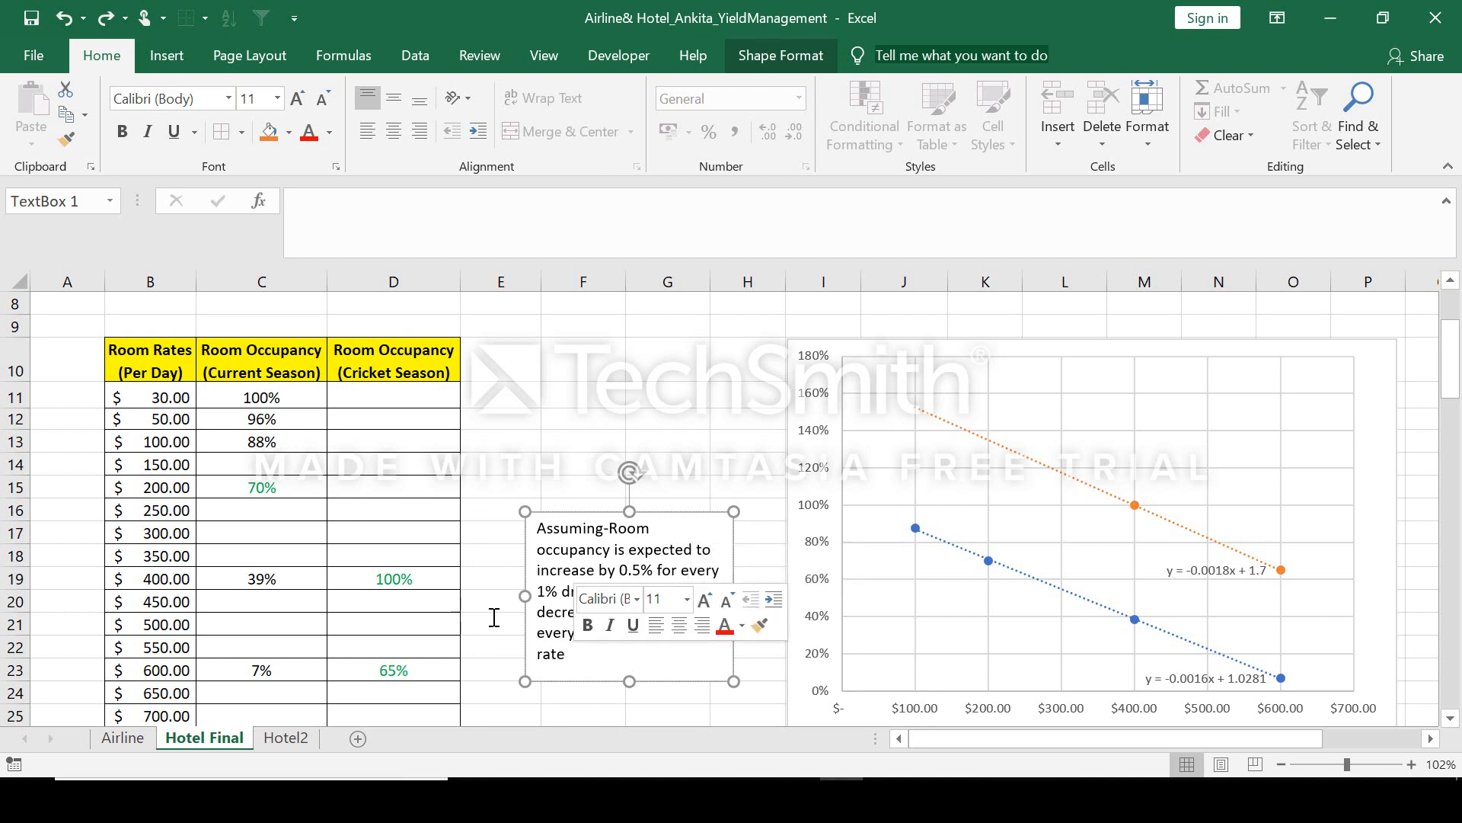
- Examine each part of the current-season occupancy formula in C13, for the $100 room rate
click(289, 446)
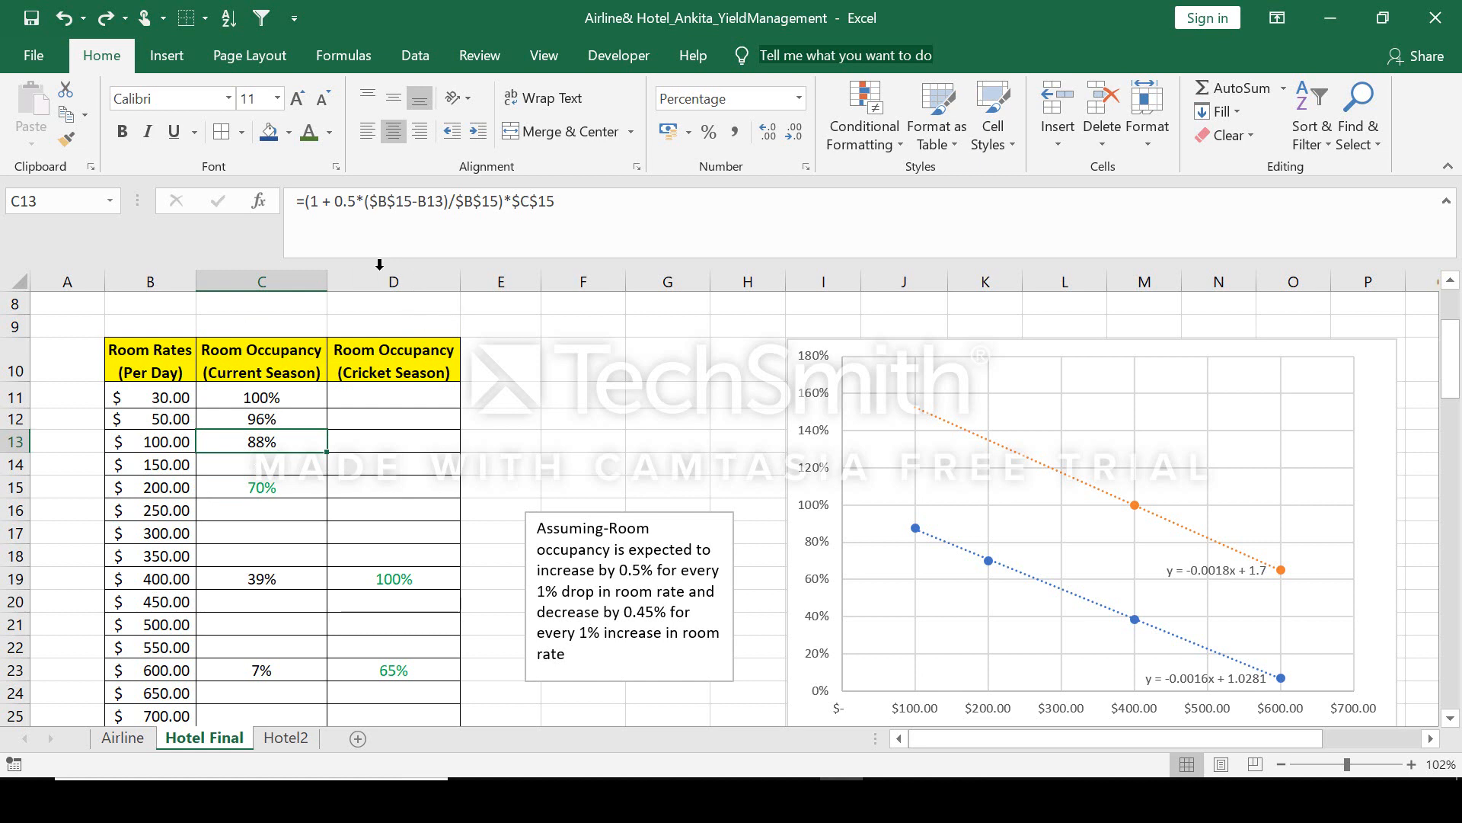
drag(302, 202, 647, 213)
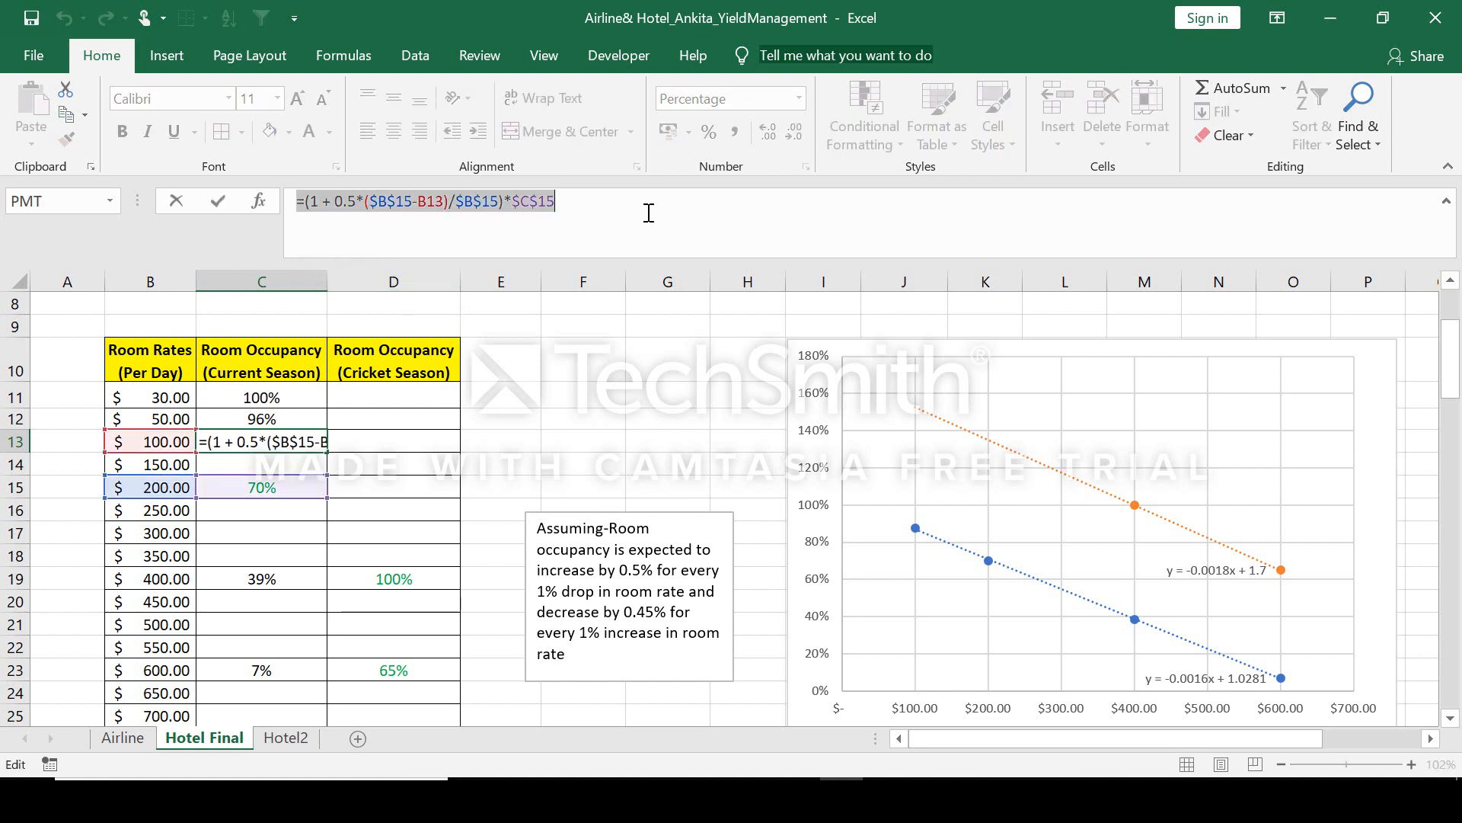
click(444, 203)
drag(369, 202, 496, 212)
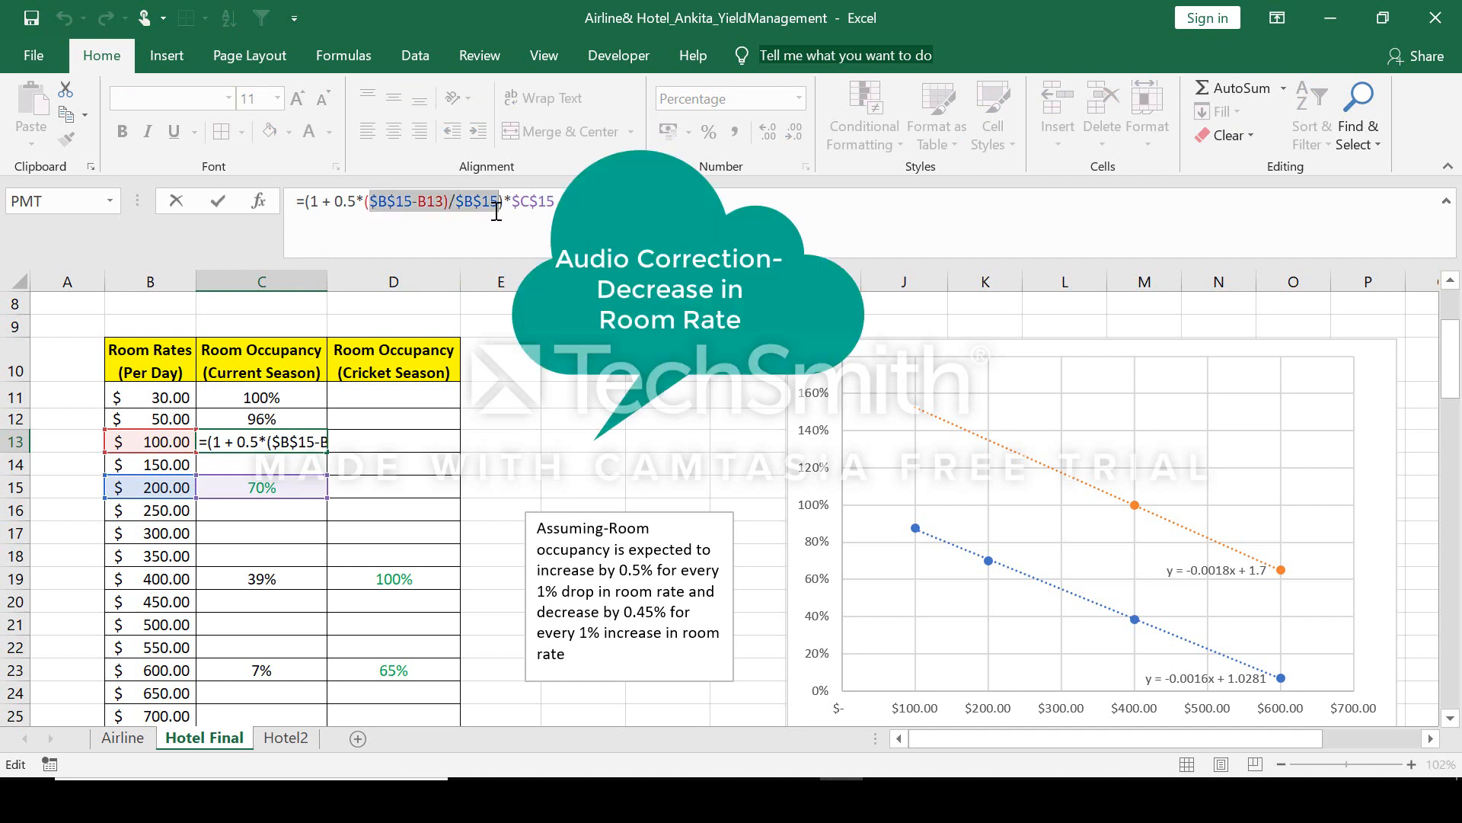
click(538, 205)
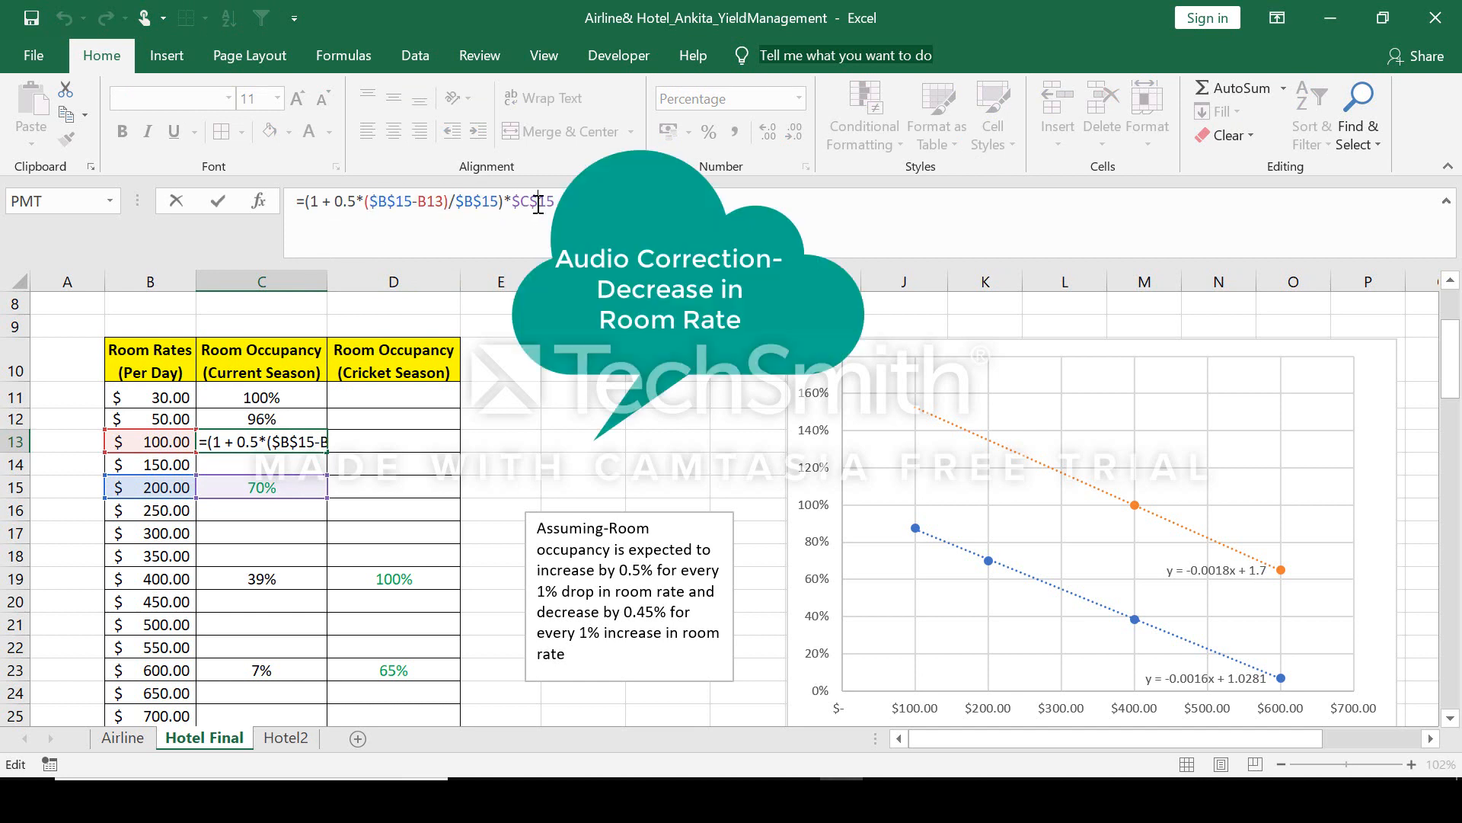
drag(527, 202, 582, 204)
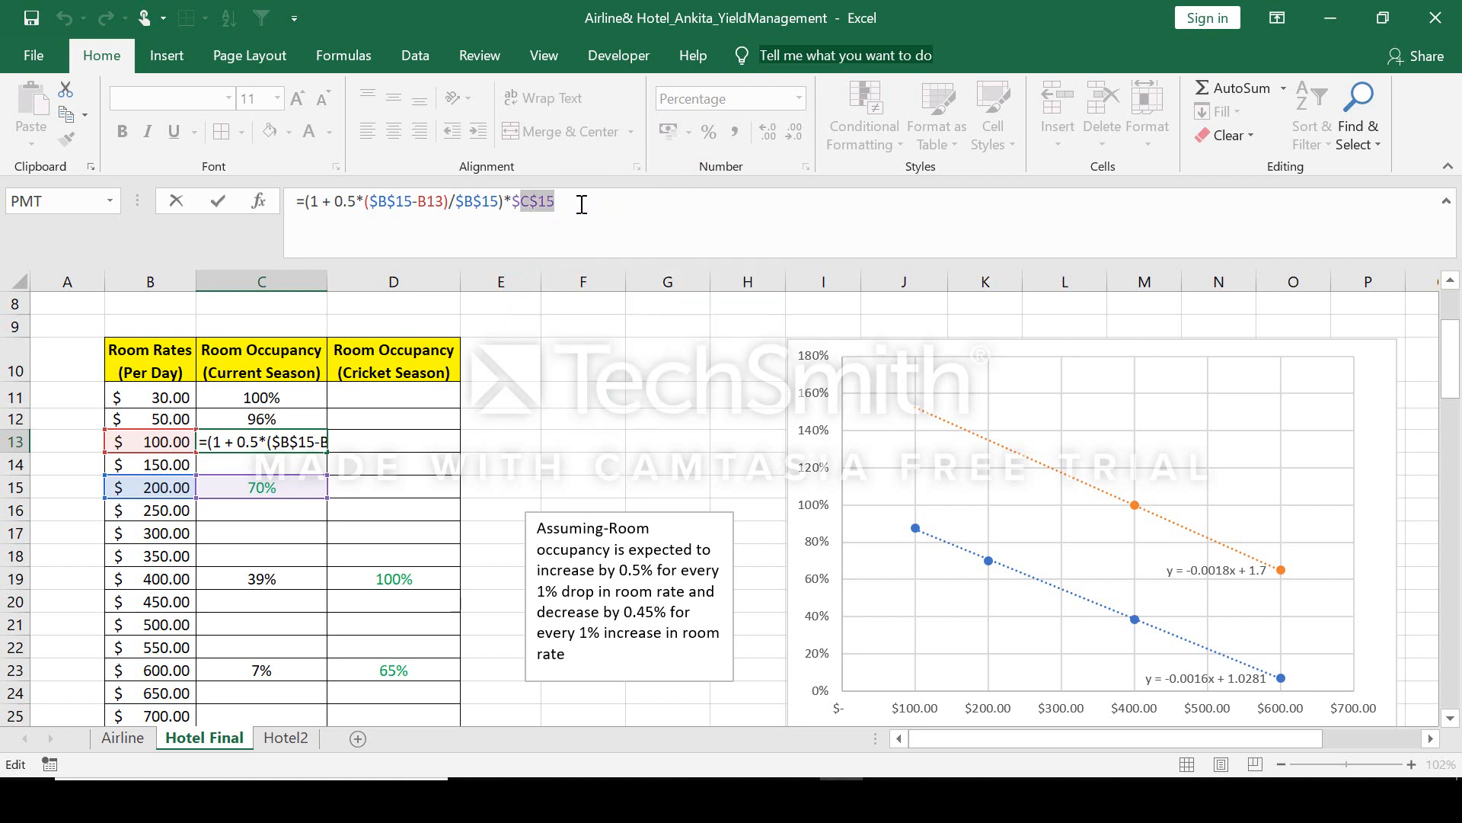
click(323, 200)
drag(316, 202, 355, 208)
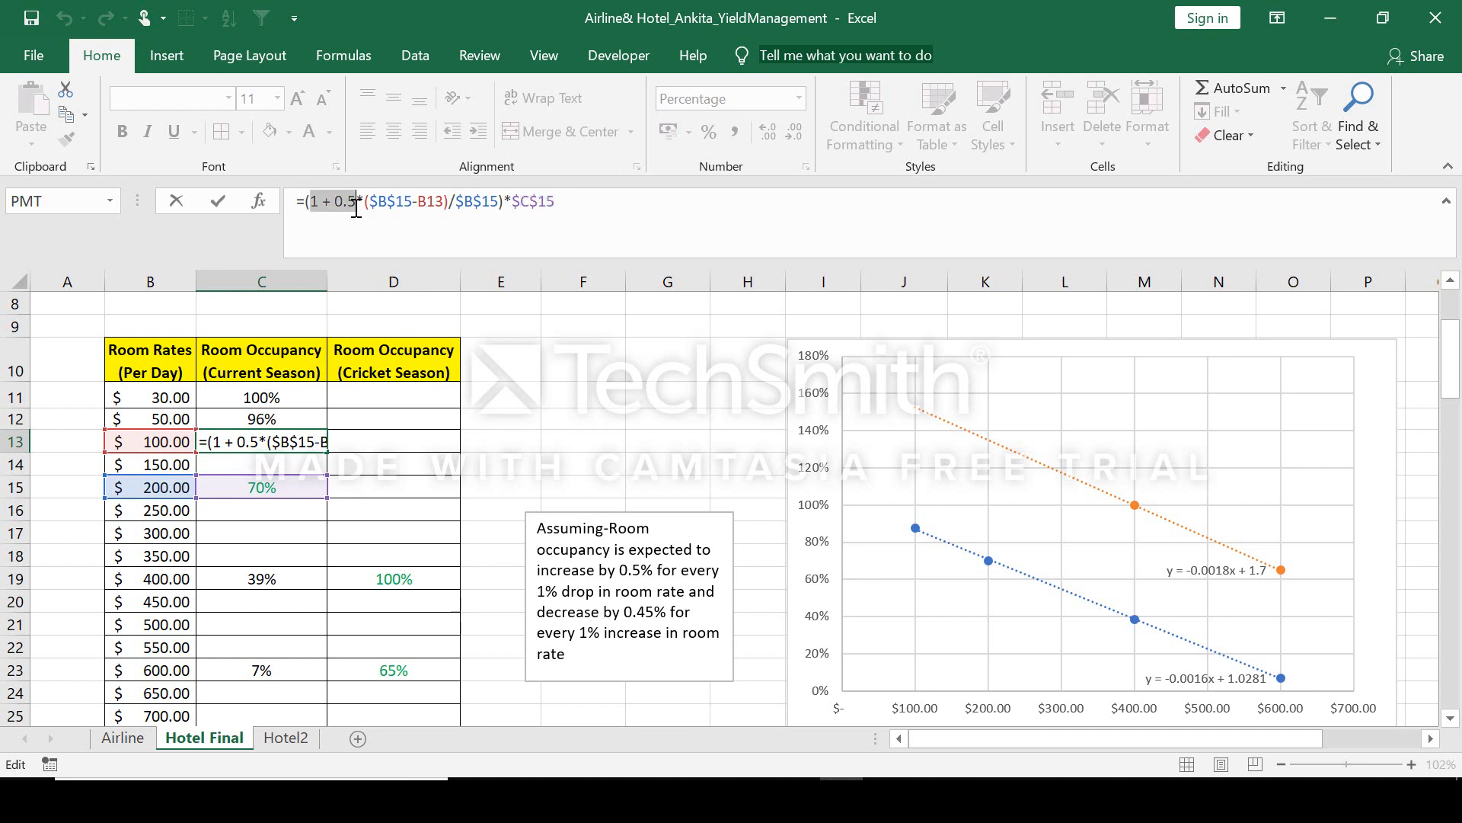
key(Home)
- Inspect the occupancy formula in C19 and the cricket-season occupancies in D19 and D23 alongside the assumption text
click(258, 579)
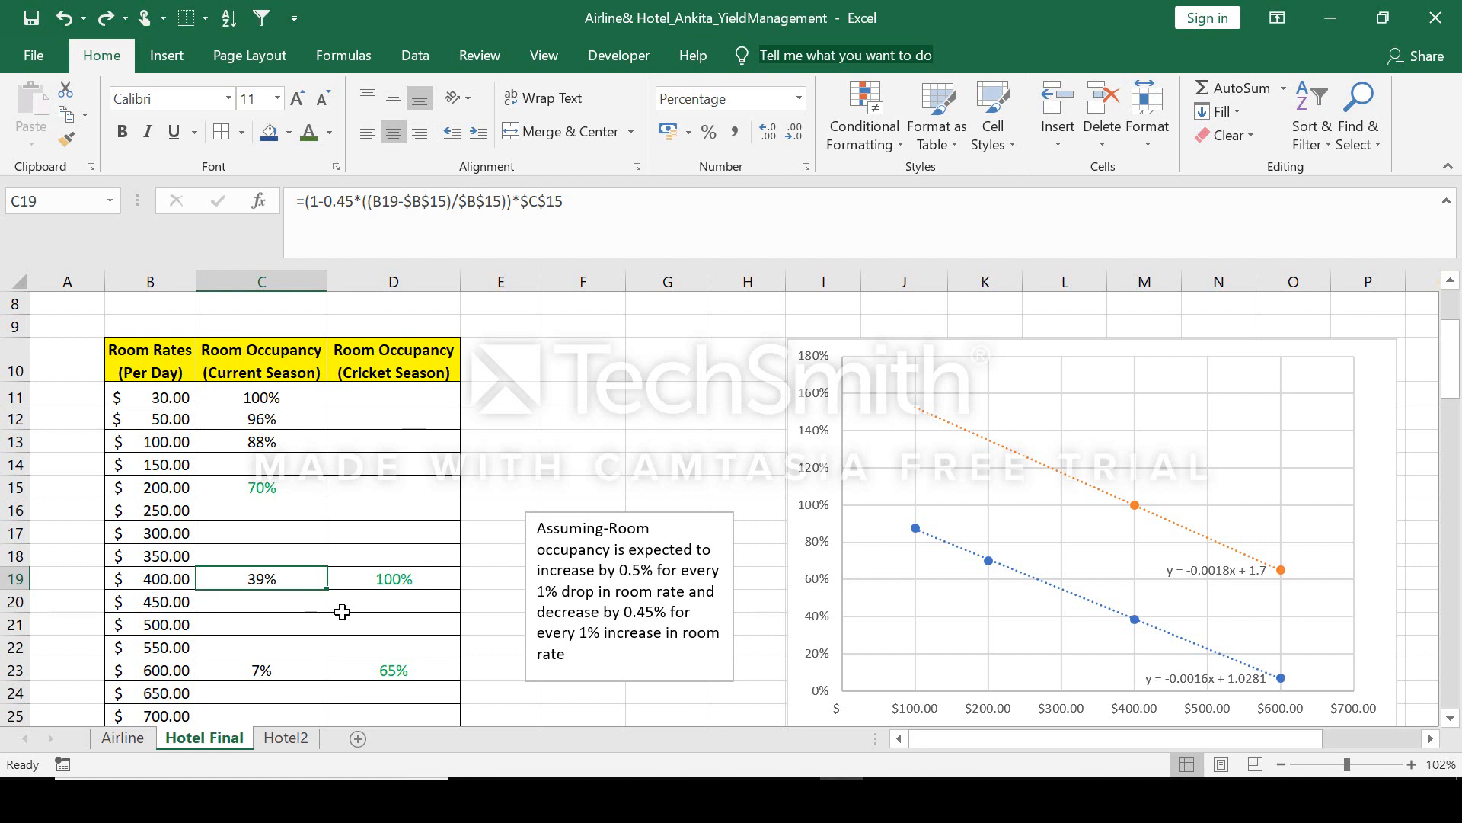
click(410, 579)
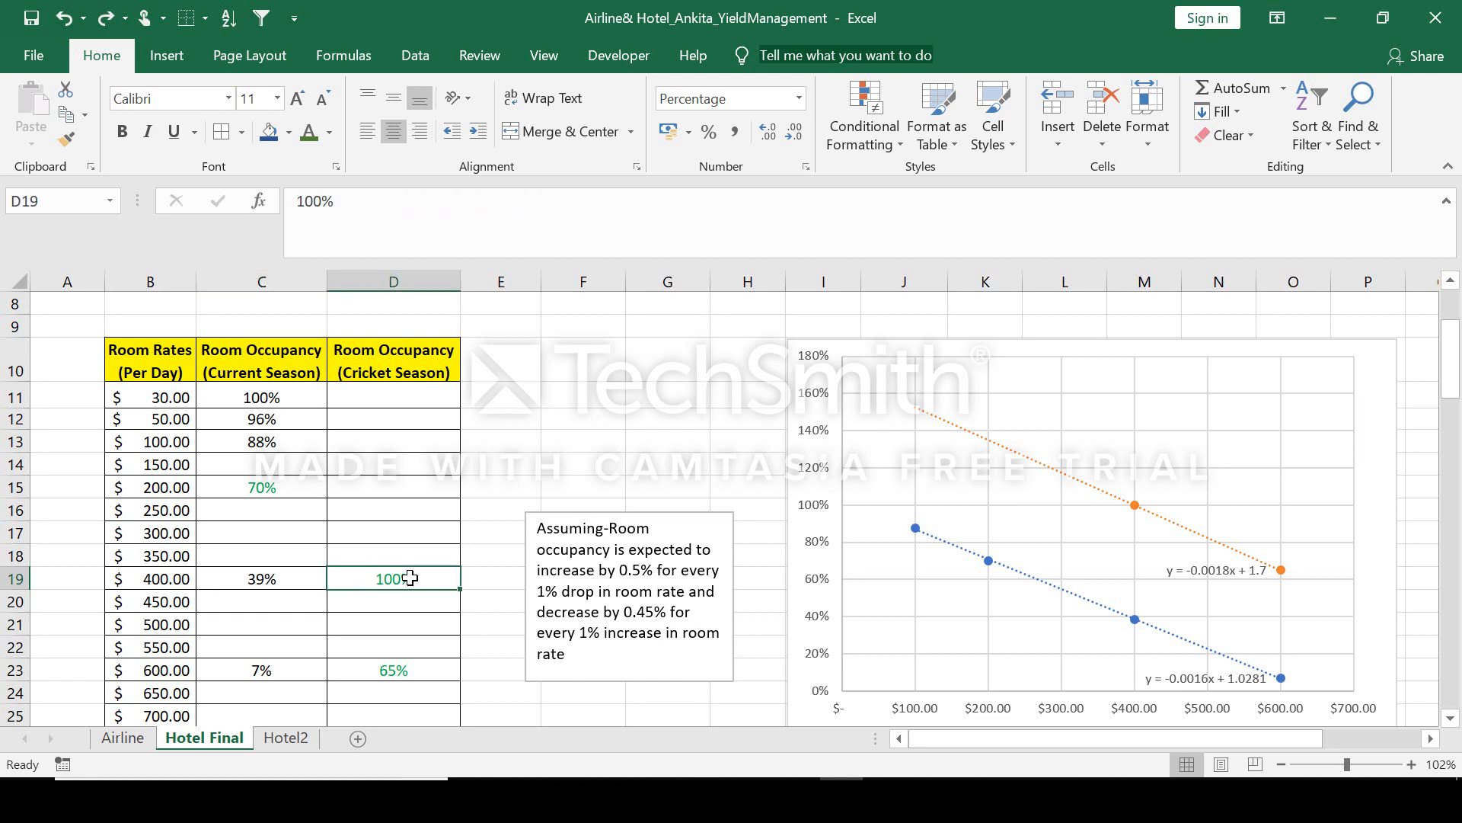
click(418, 675)
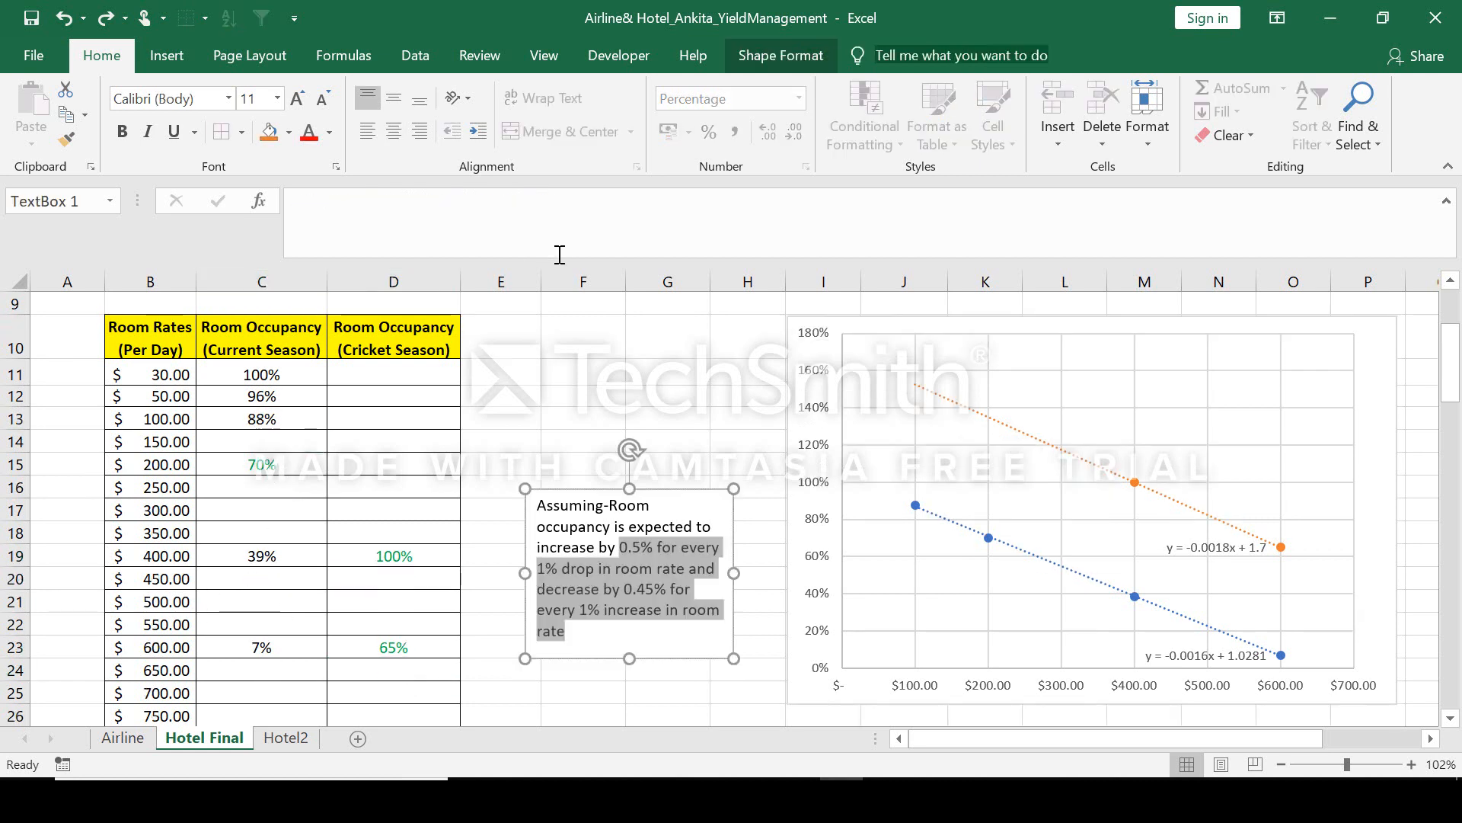
click(539, 554)
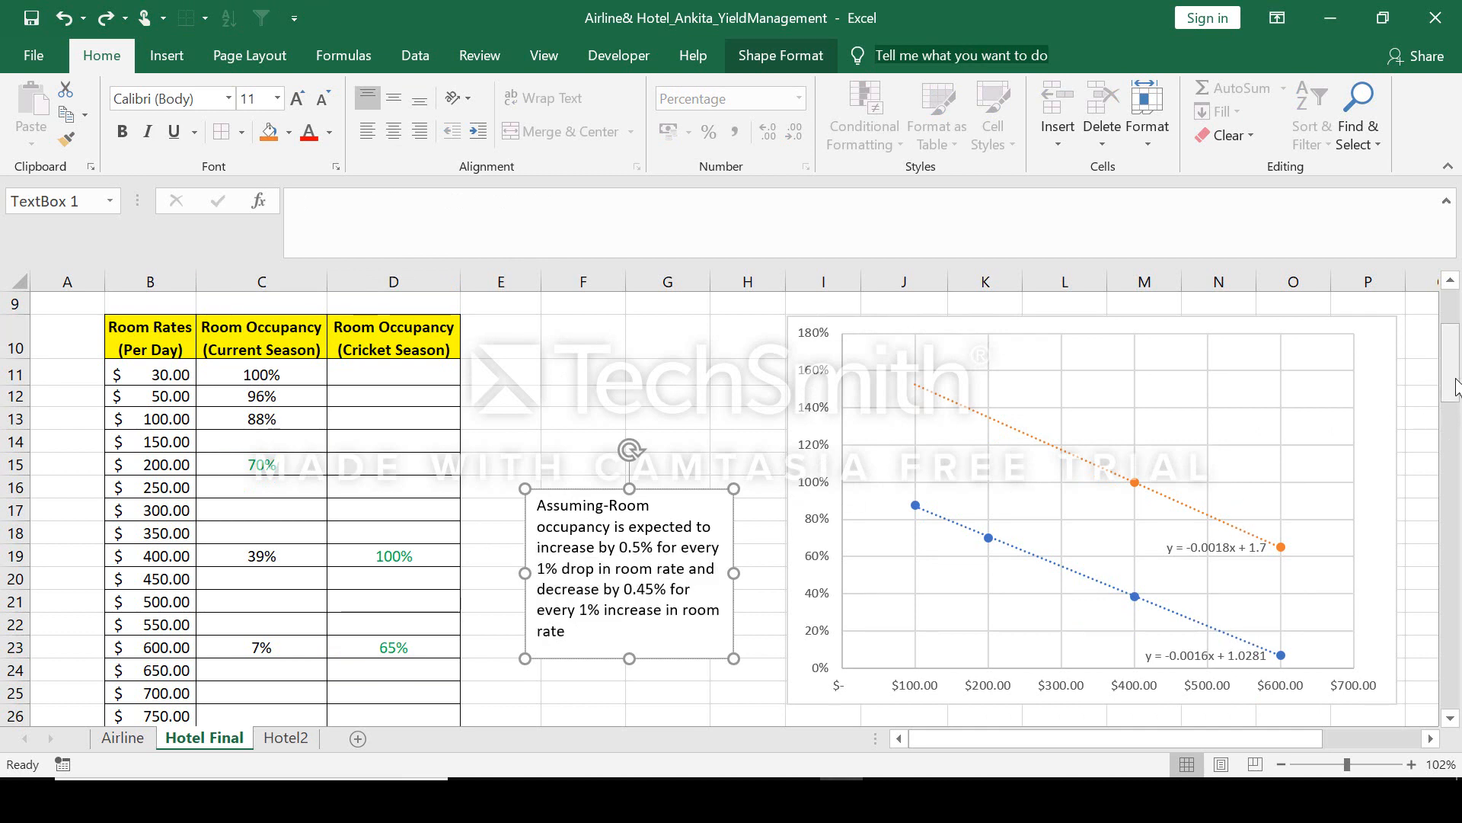
drag(1455, 387, 1455, 371)
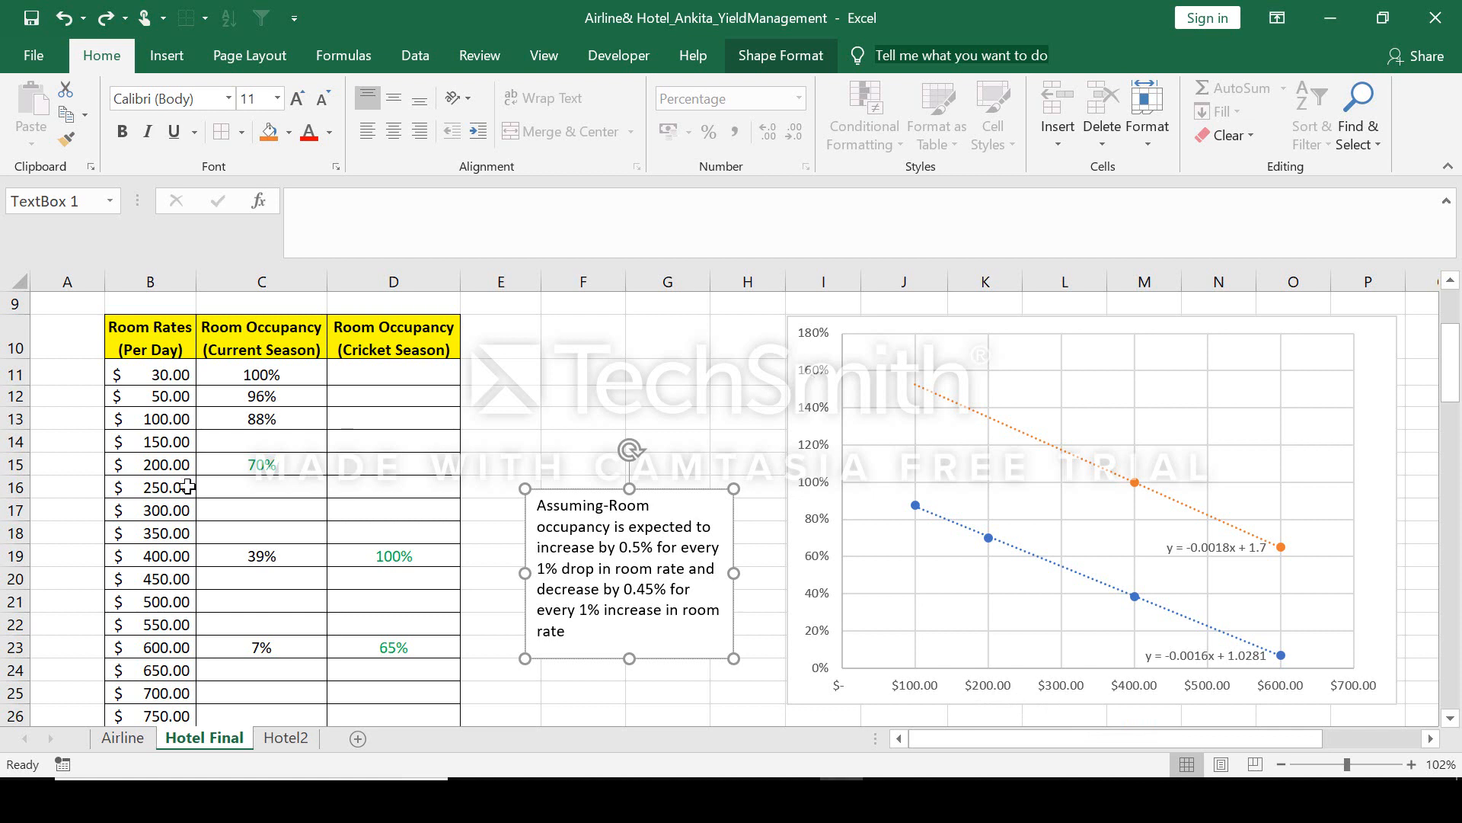
- Insert a markers-only scatter chart from the room rates and both occupancy columns in B11:D23
click(217, 463)
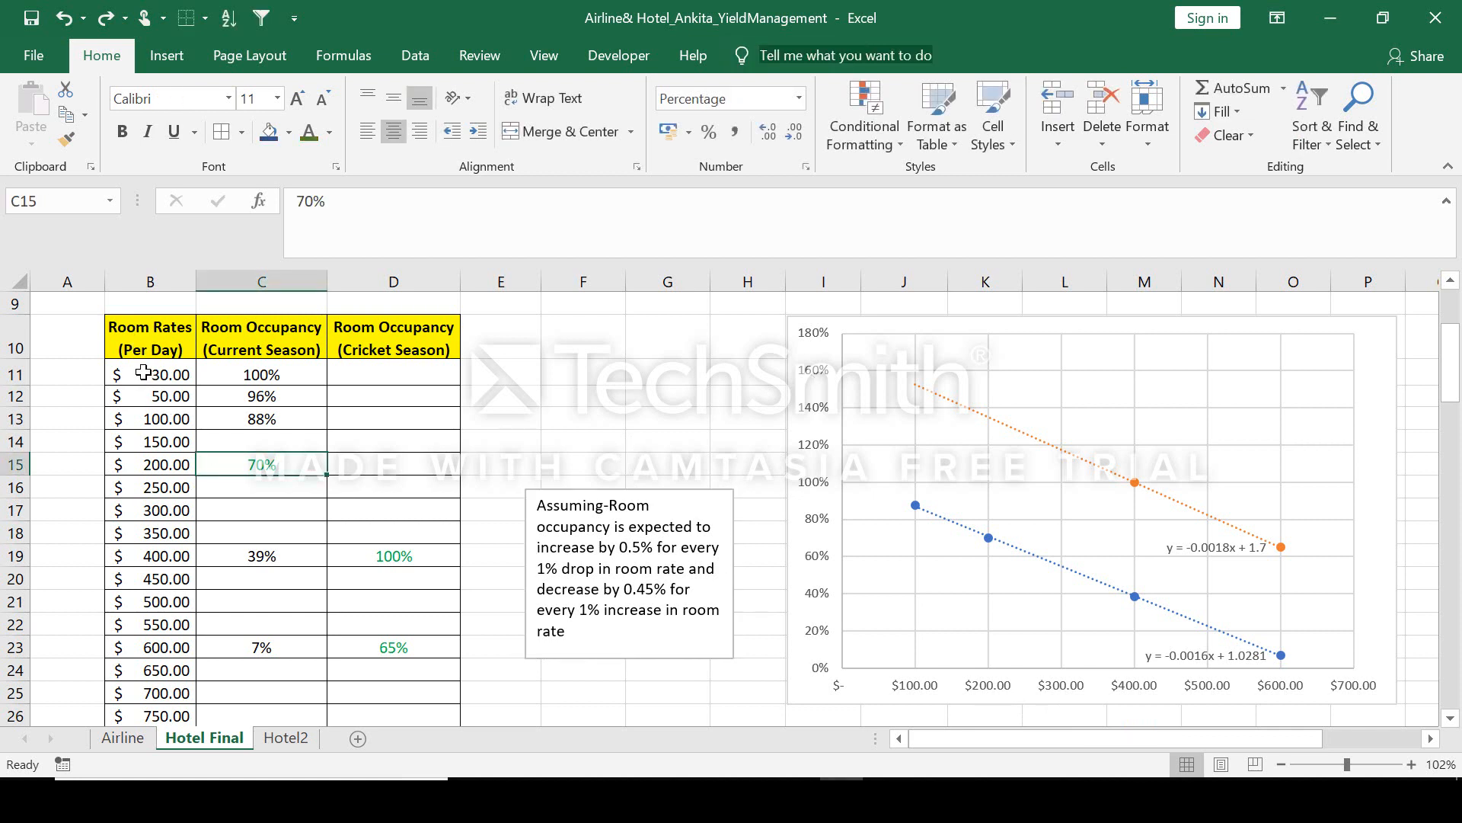
drag(140, 373, 418, 645)
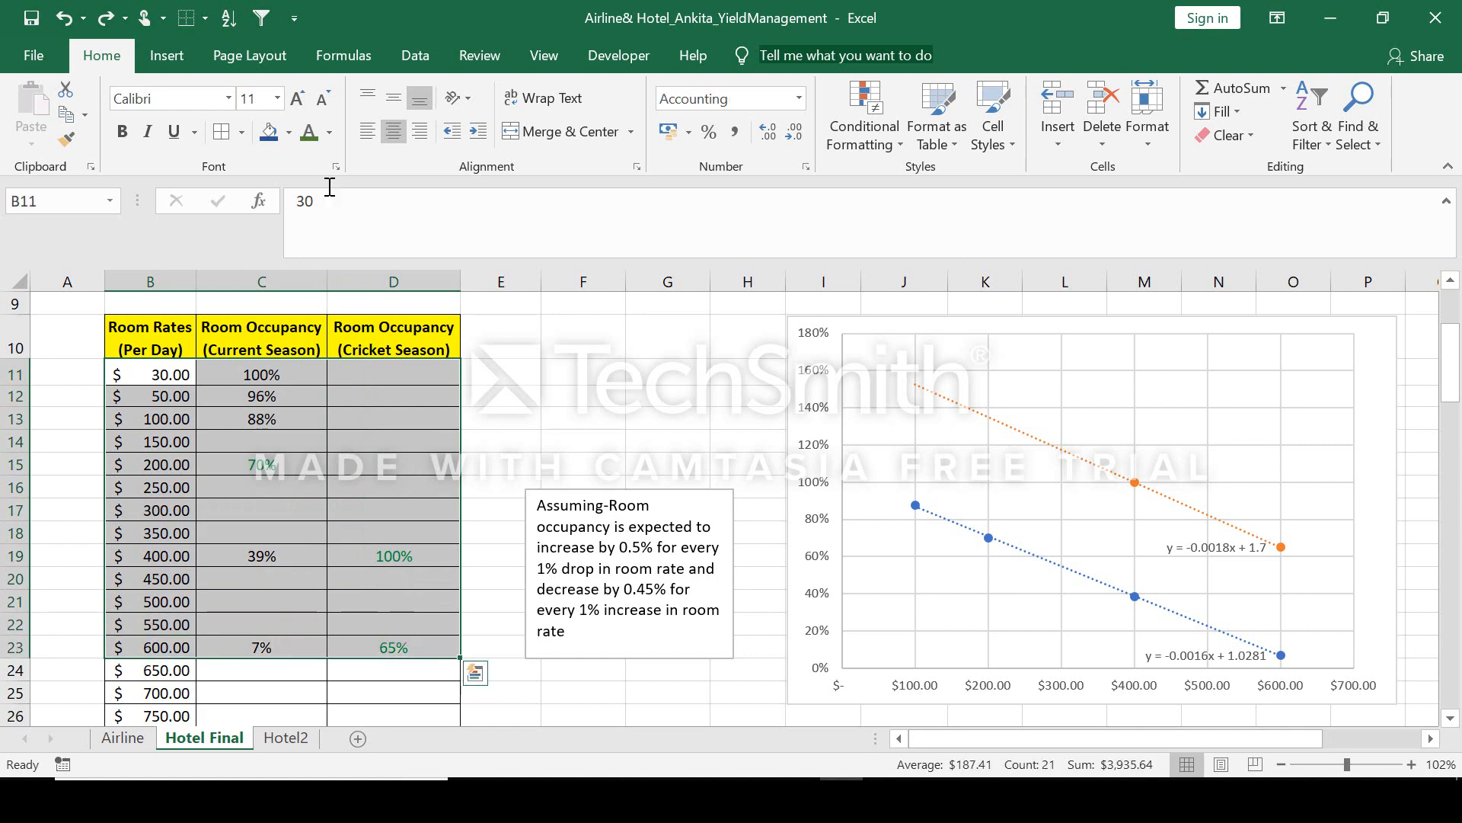
click(155, 56)
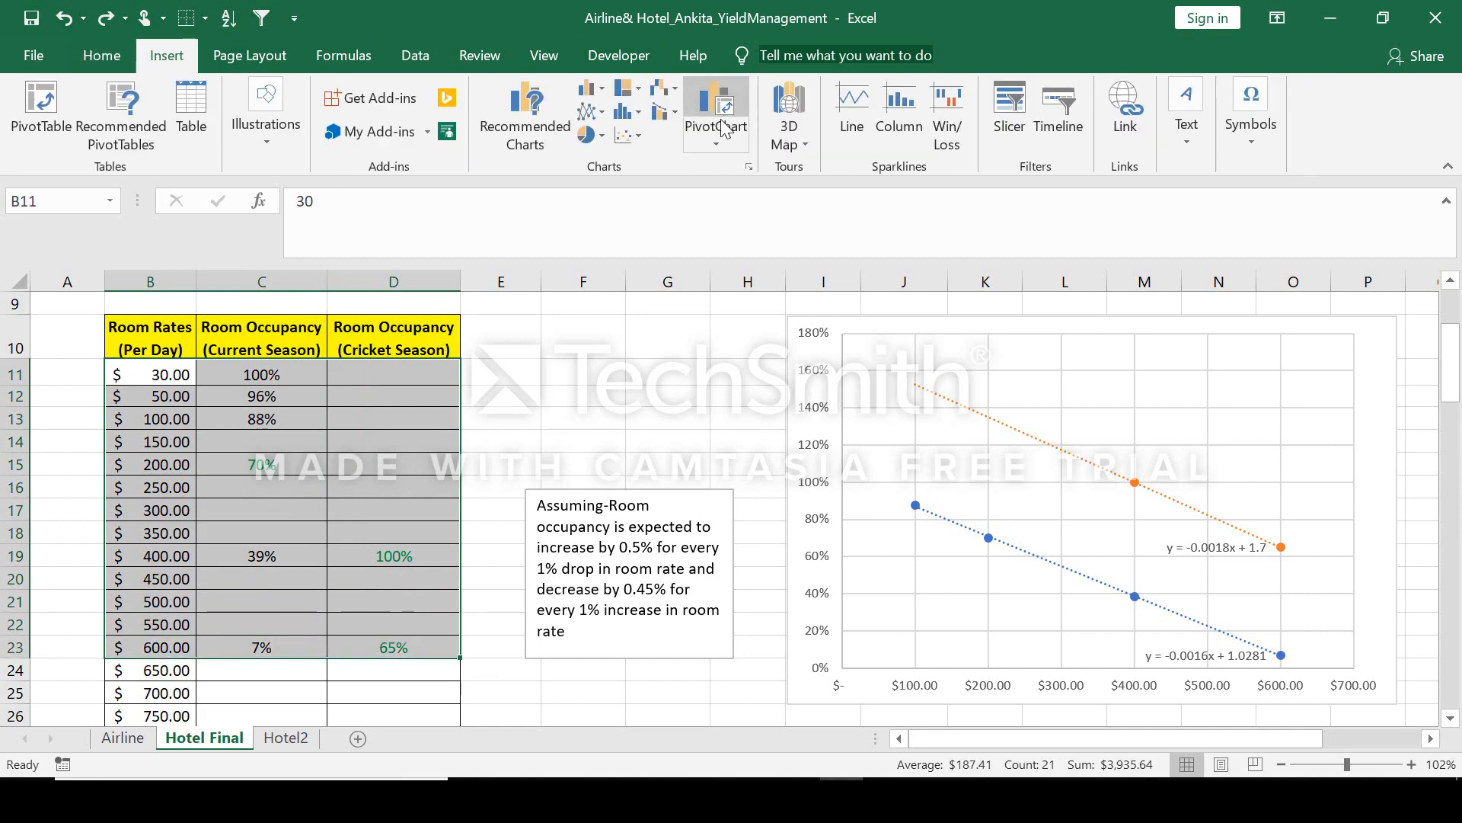
click(637, 141)
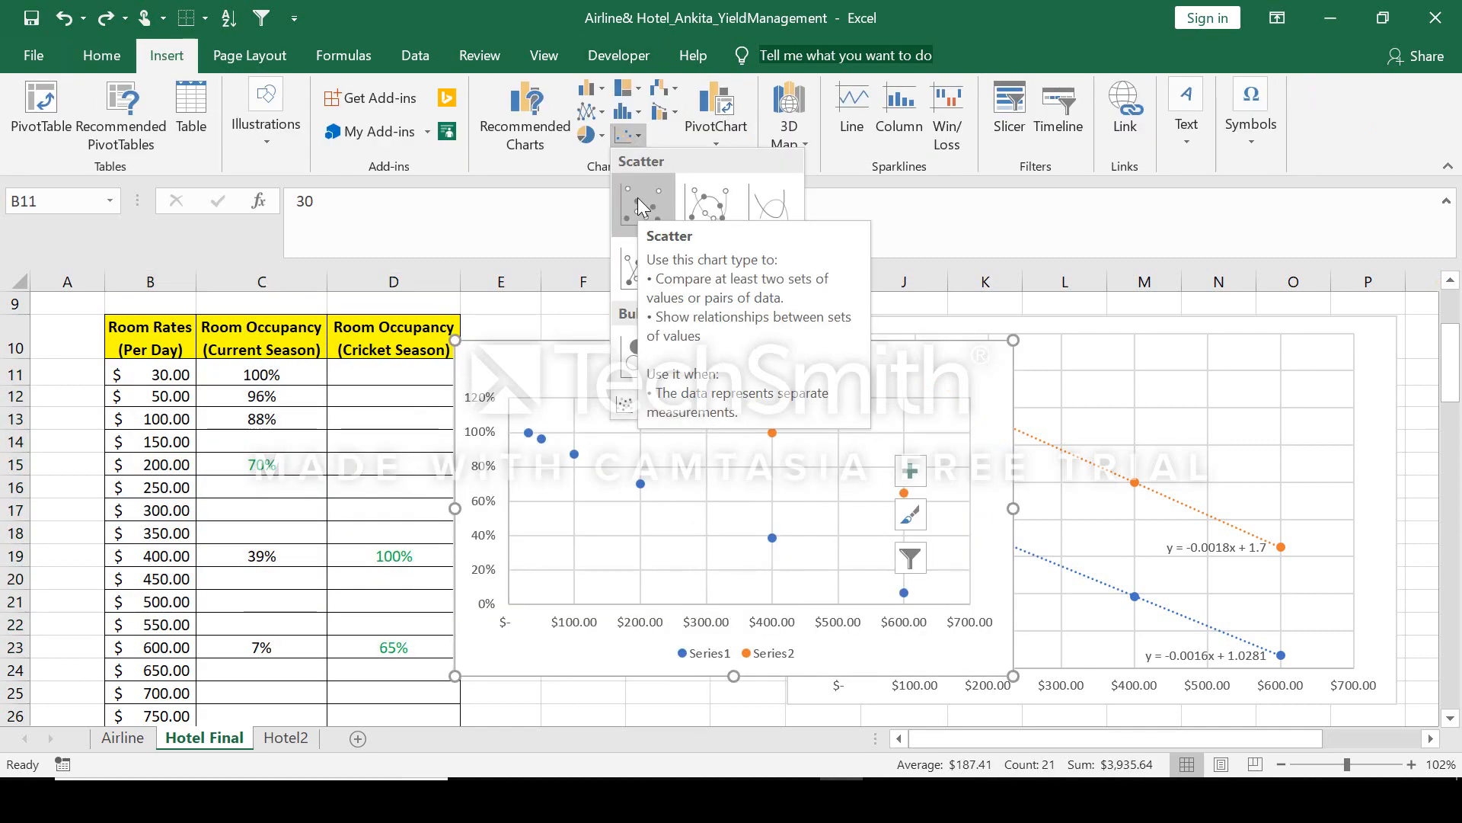
click(640, 206)
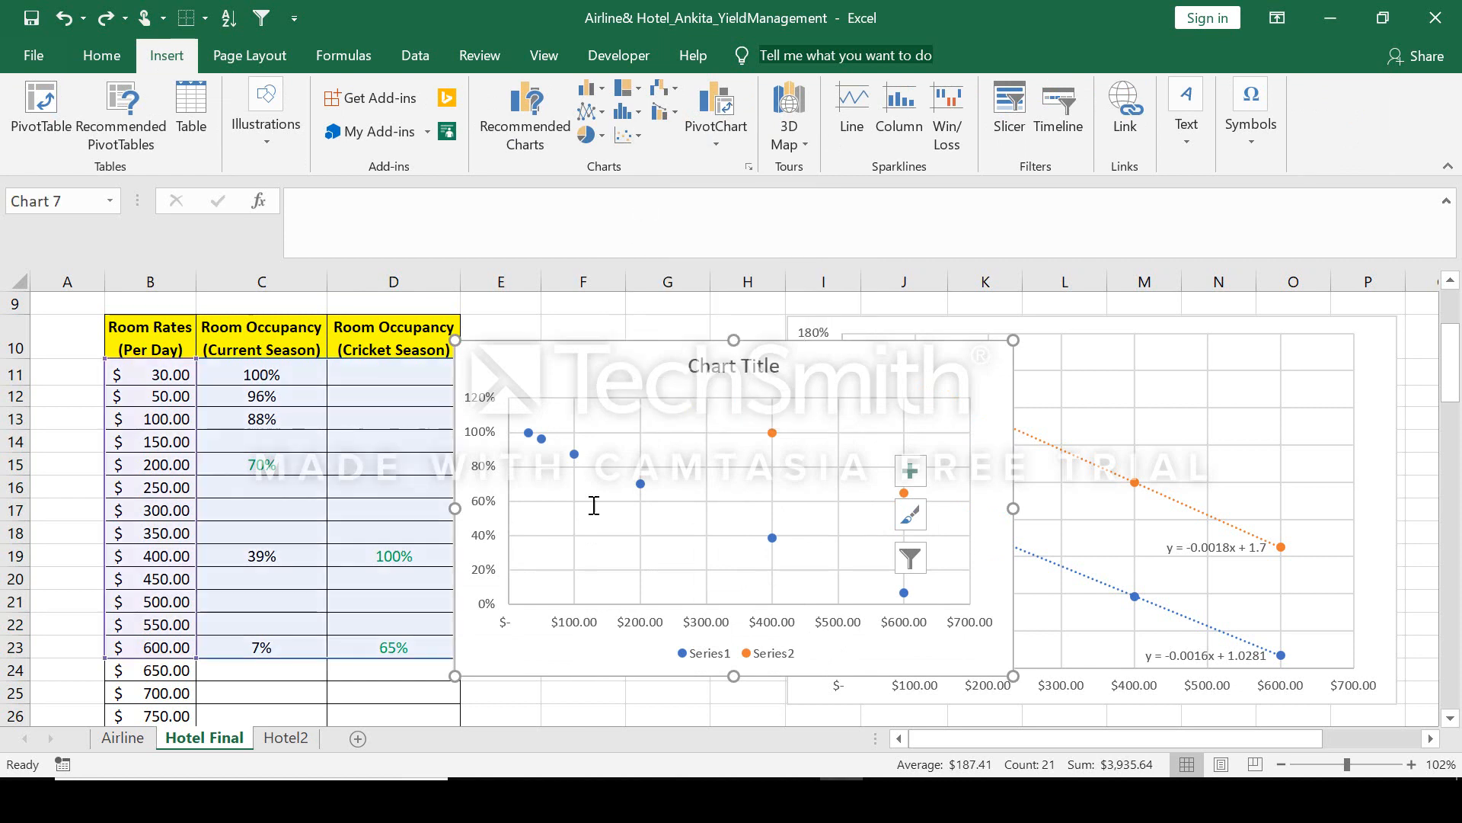
- Add a linear trendline with its equation displayed to the new chart's current-season series, and delete that chart
click(640, 488)
right_click(636, 484)
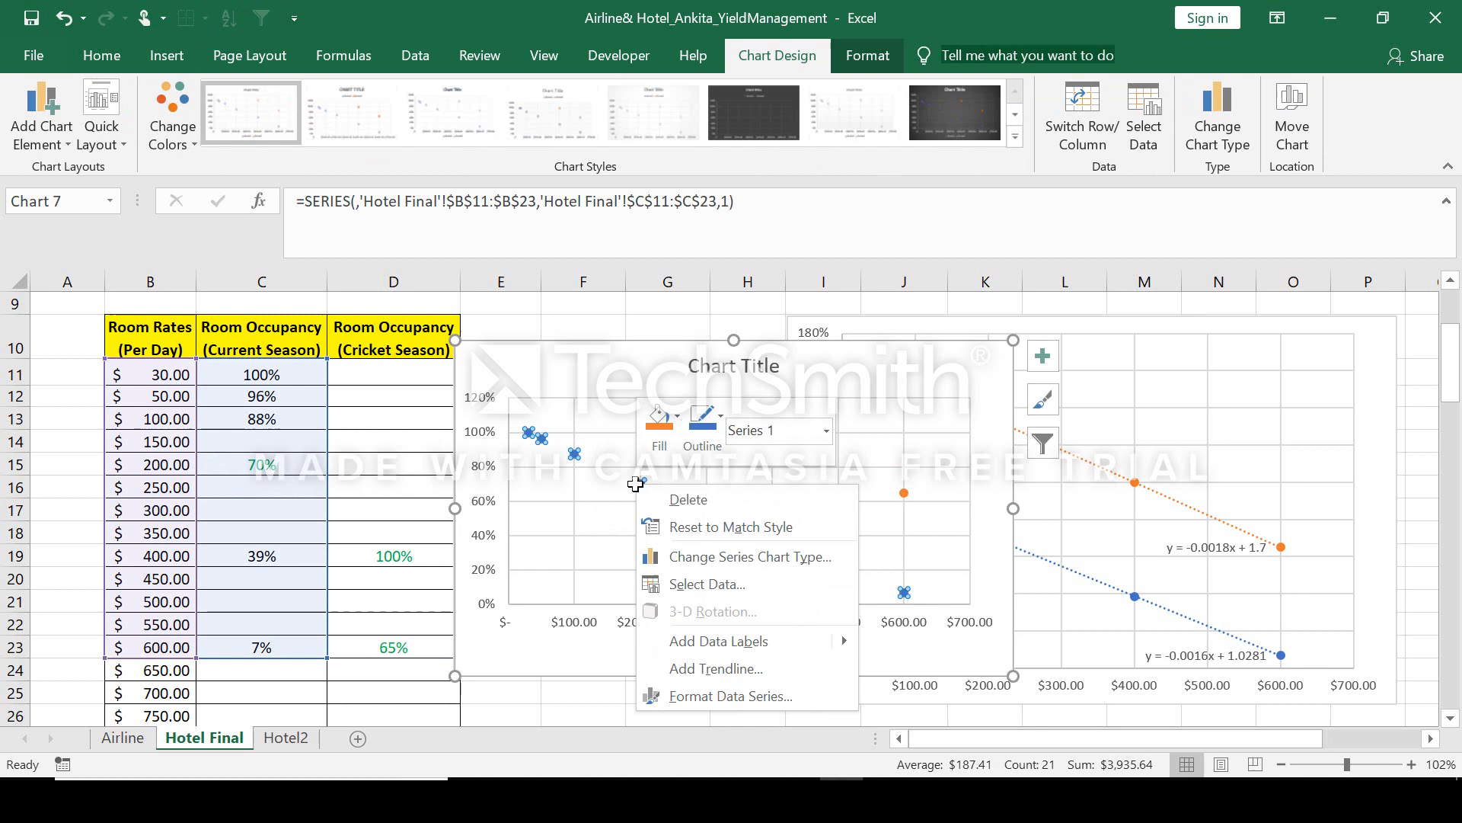
click(754, 668)
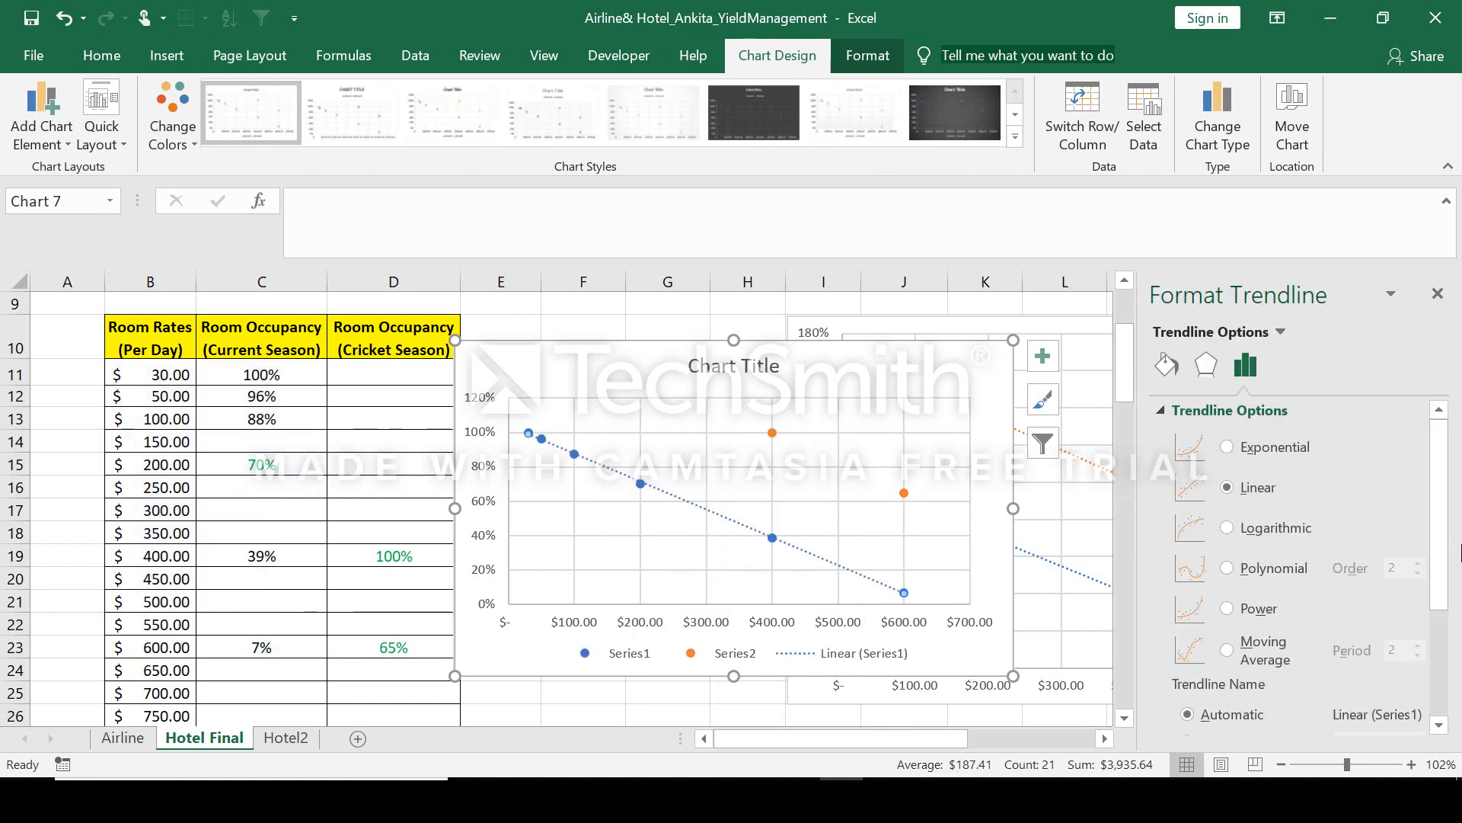
drag(1439, 518, 1461, 621)
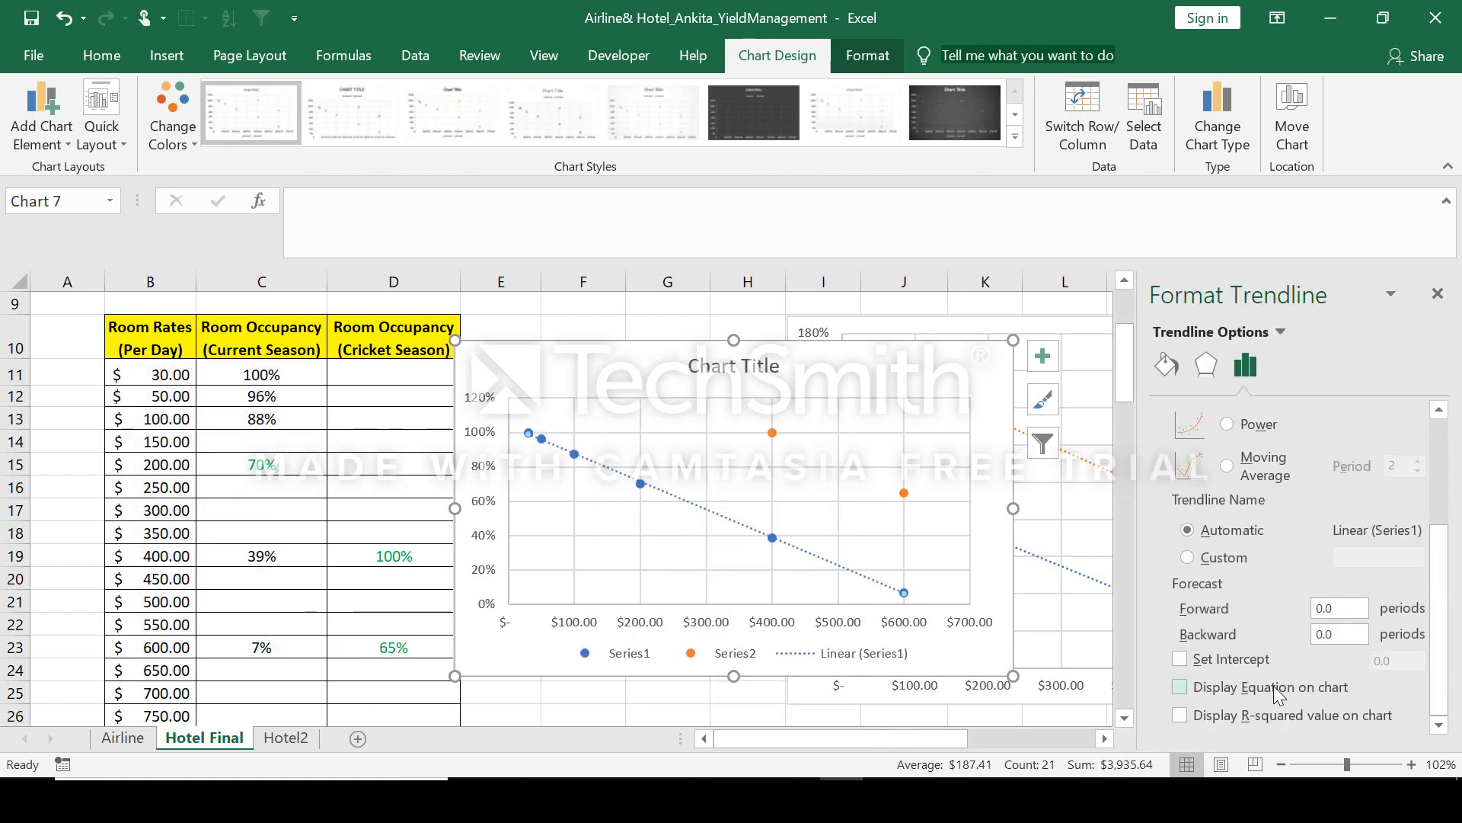
click(1181, 688)
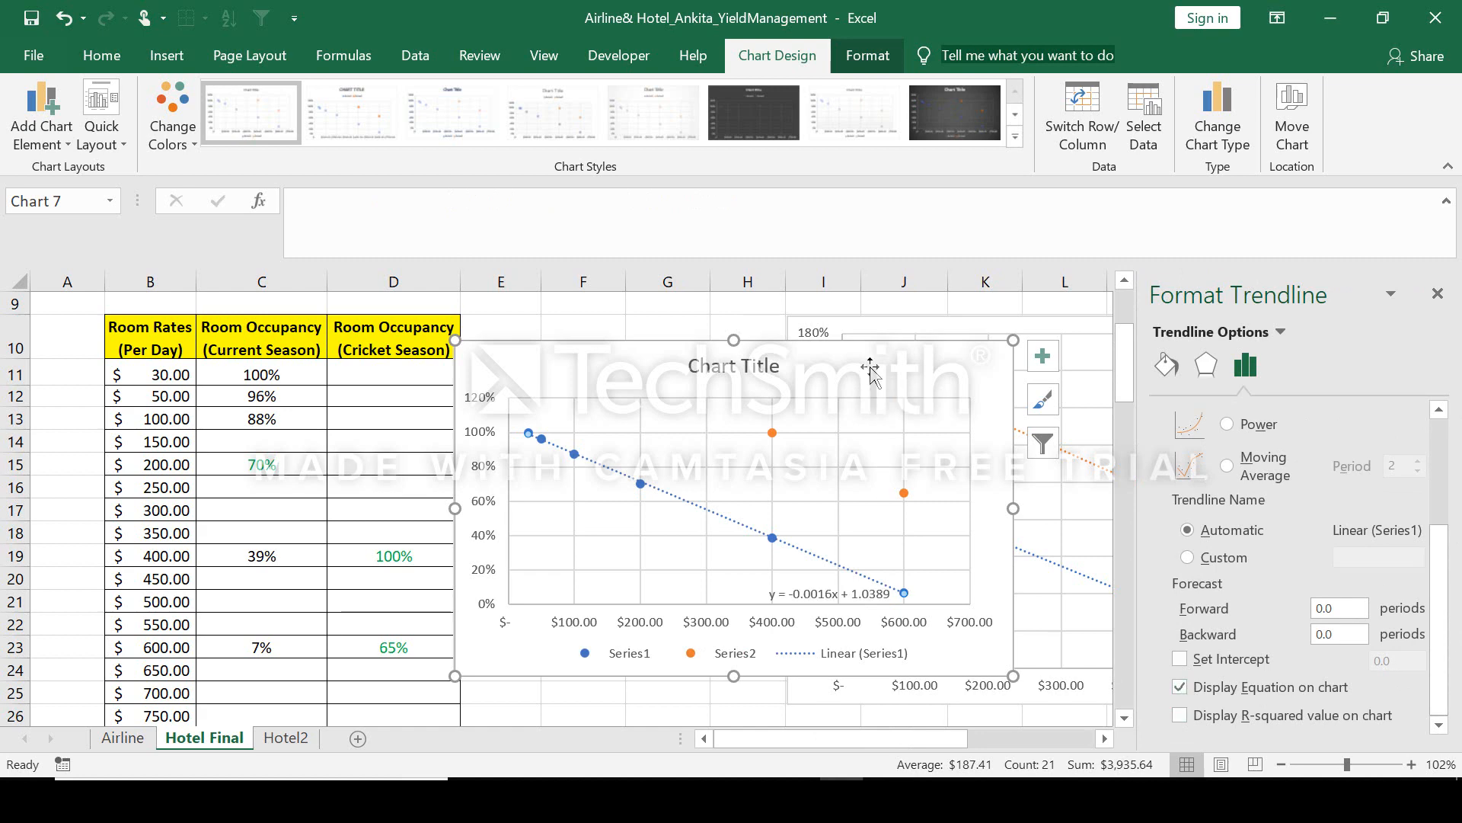
key(Delete)
- Examine the existing occupancy chart's two trendlines and their equations for the current and cricket seasons
click(930, 582)
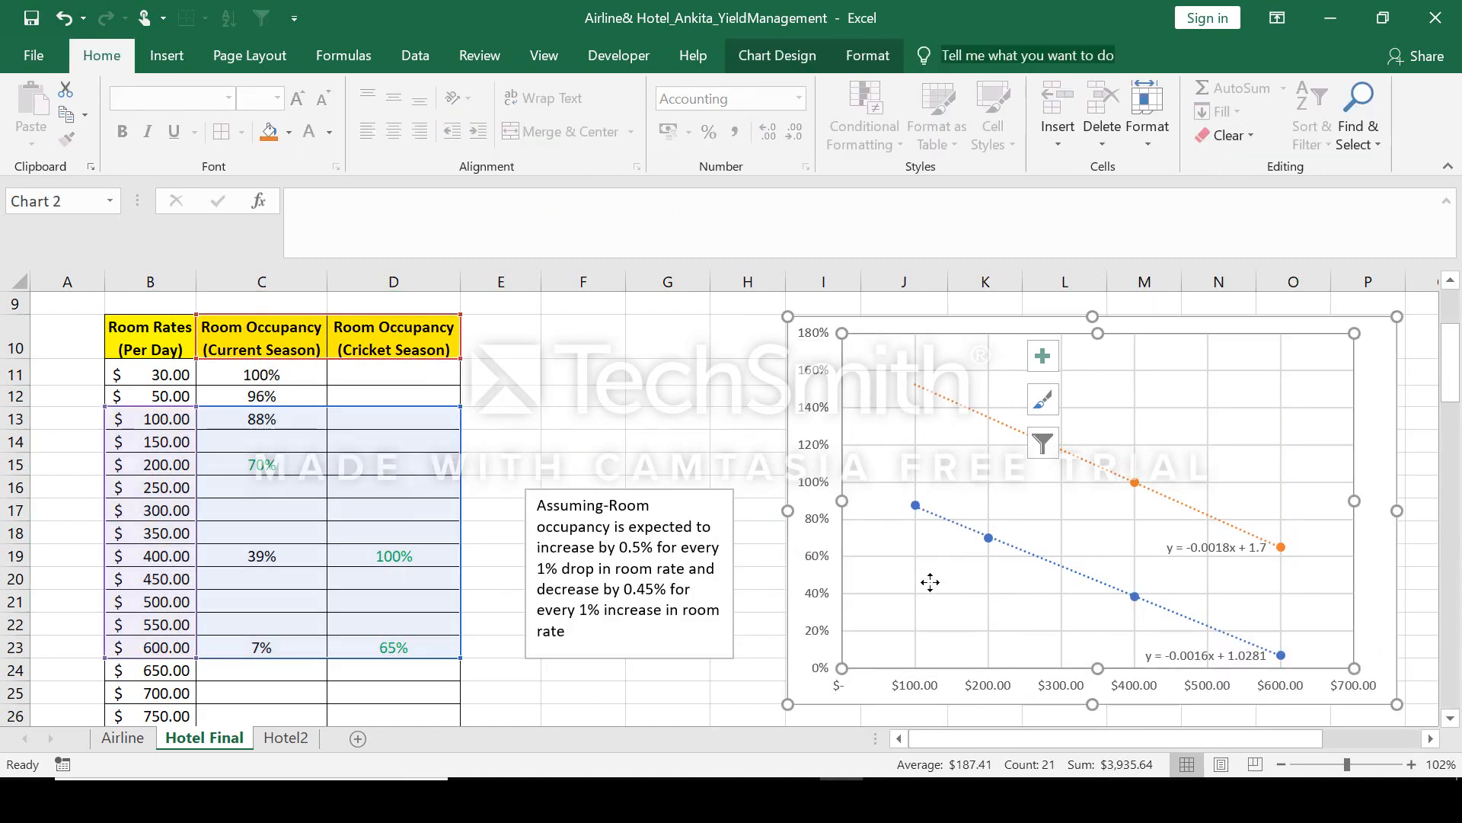
click(601, 369)
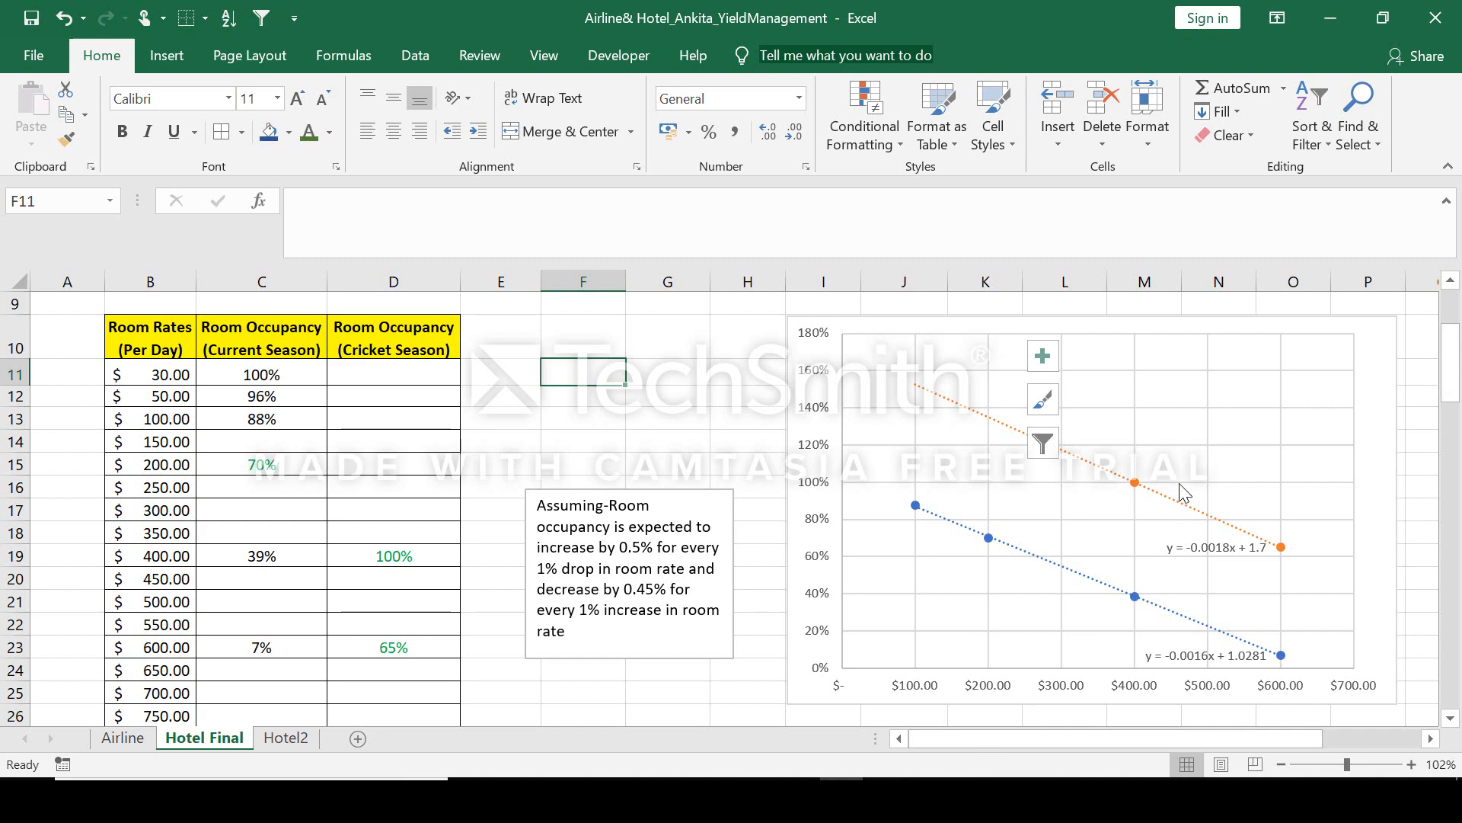
click(1166, 508)
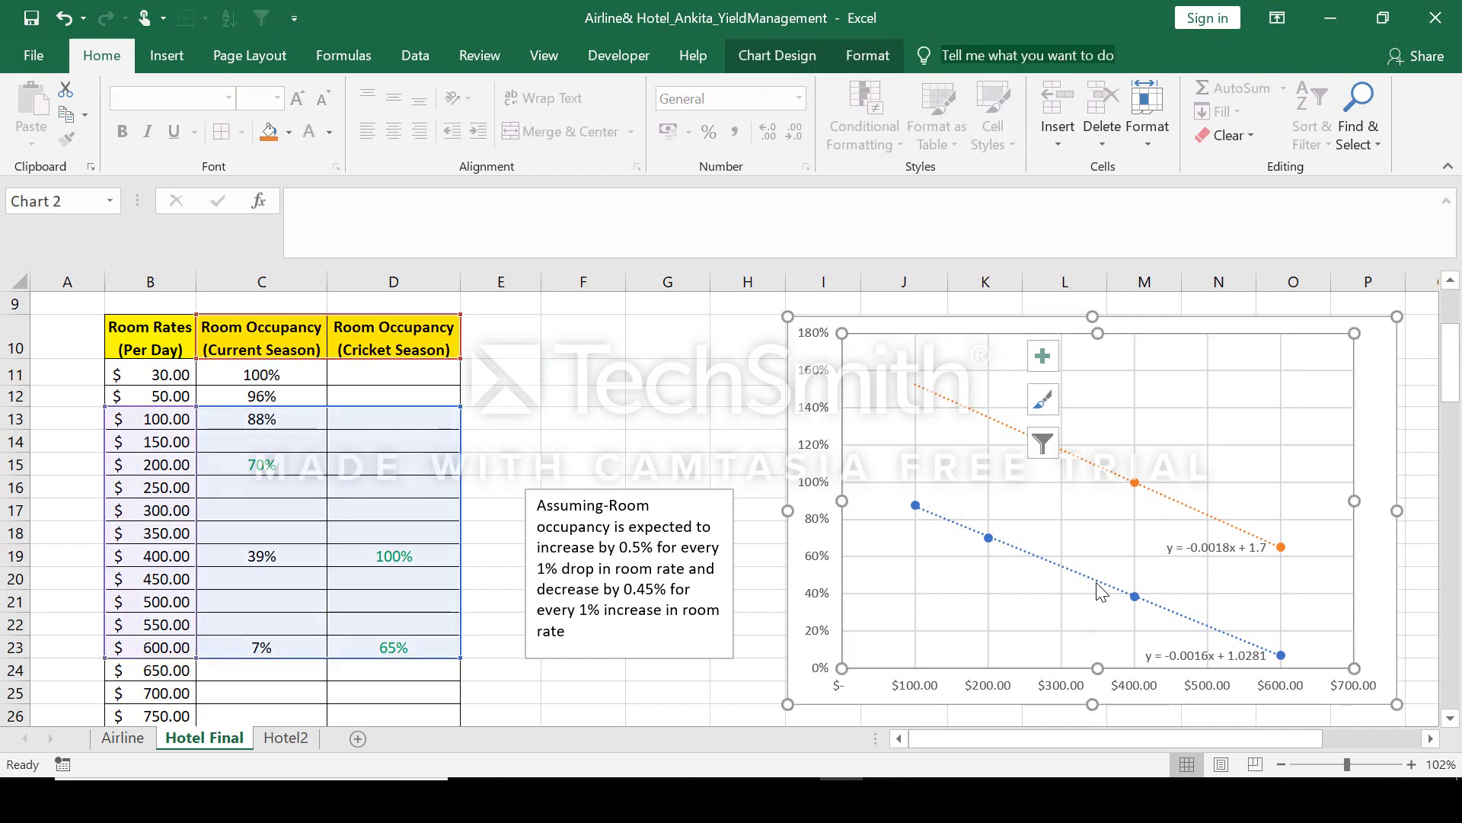
drag(1435, 445, 1239, 504)
click(1239, 504)
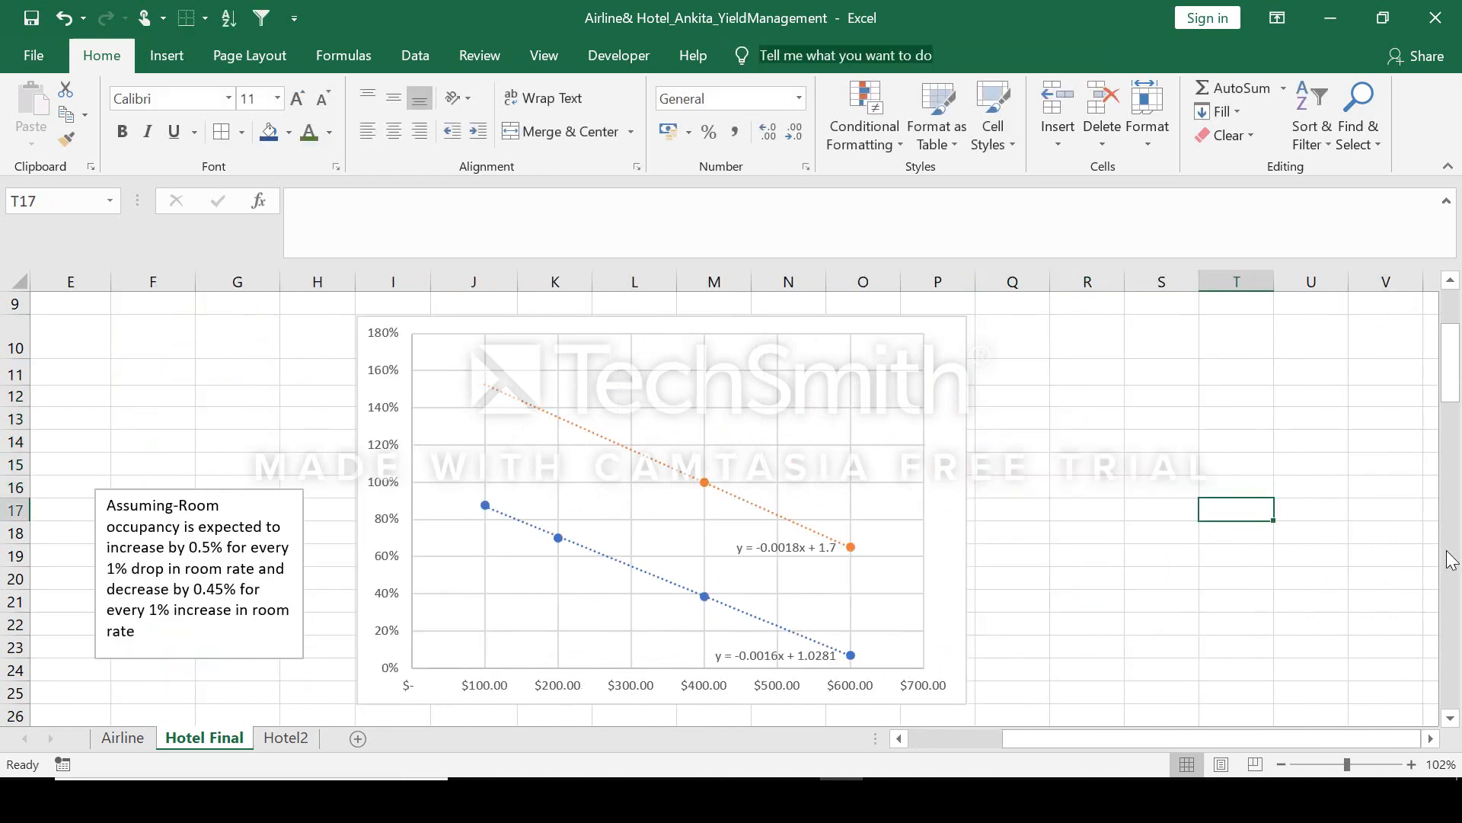
- Review the fixed cost, variable cost, government levy and profit entries in the Considering Cost Fators table
drag(1254, 742, 1131, 735)
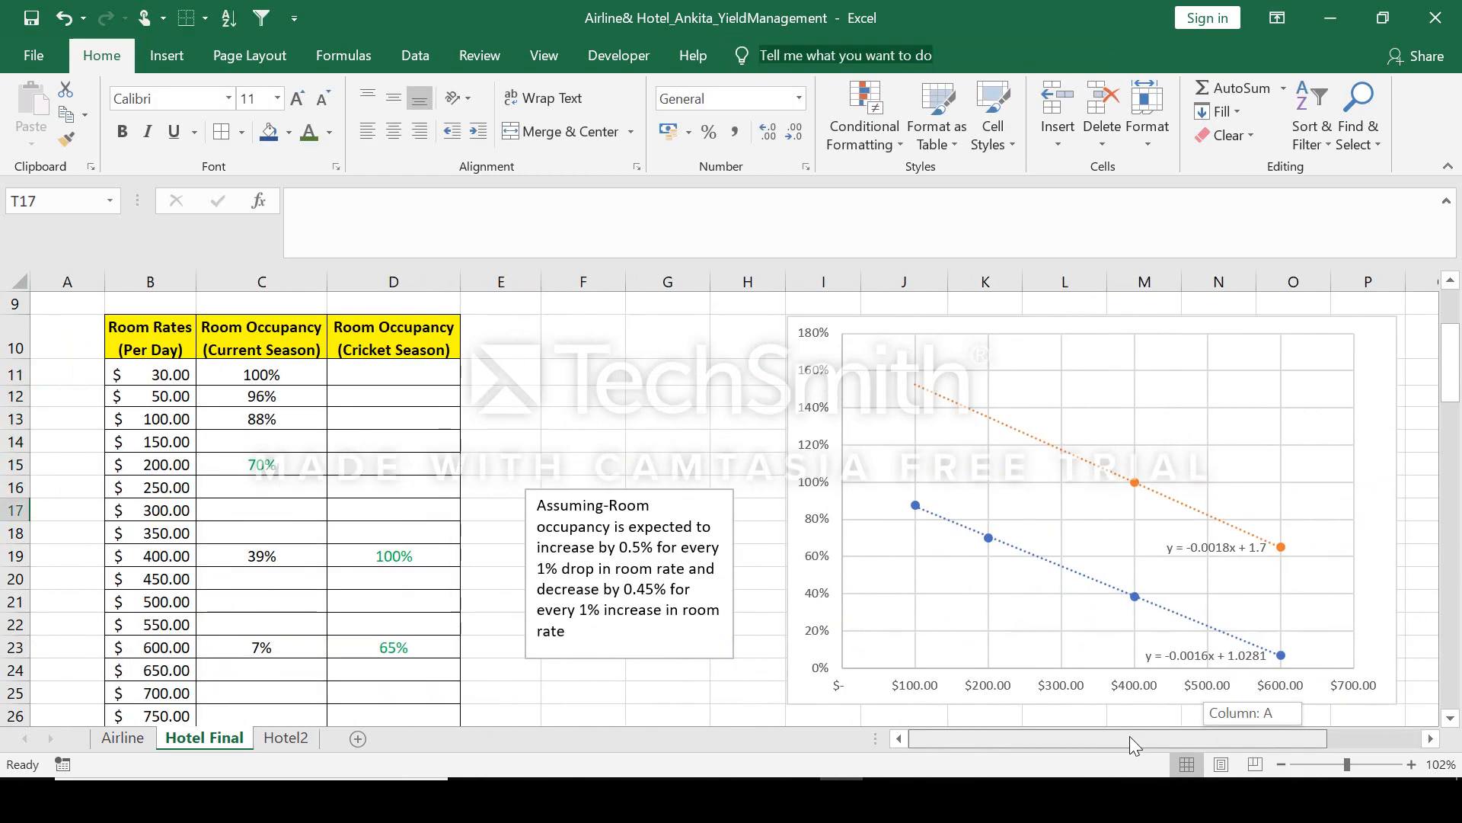
drag(1458, 389, 1460, 416)
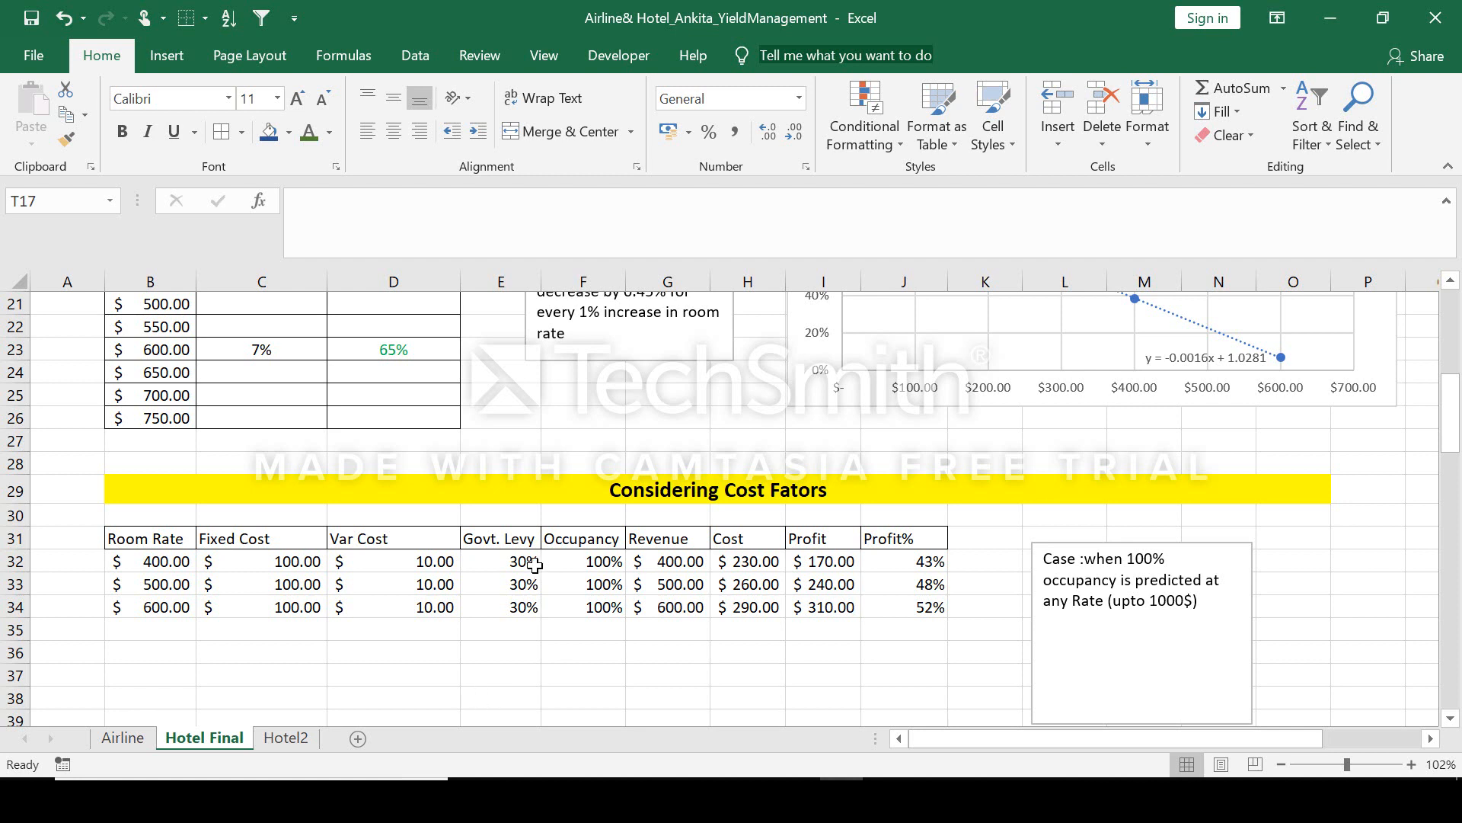
click(292, 563)
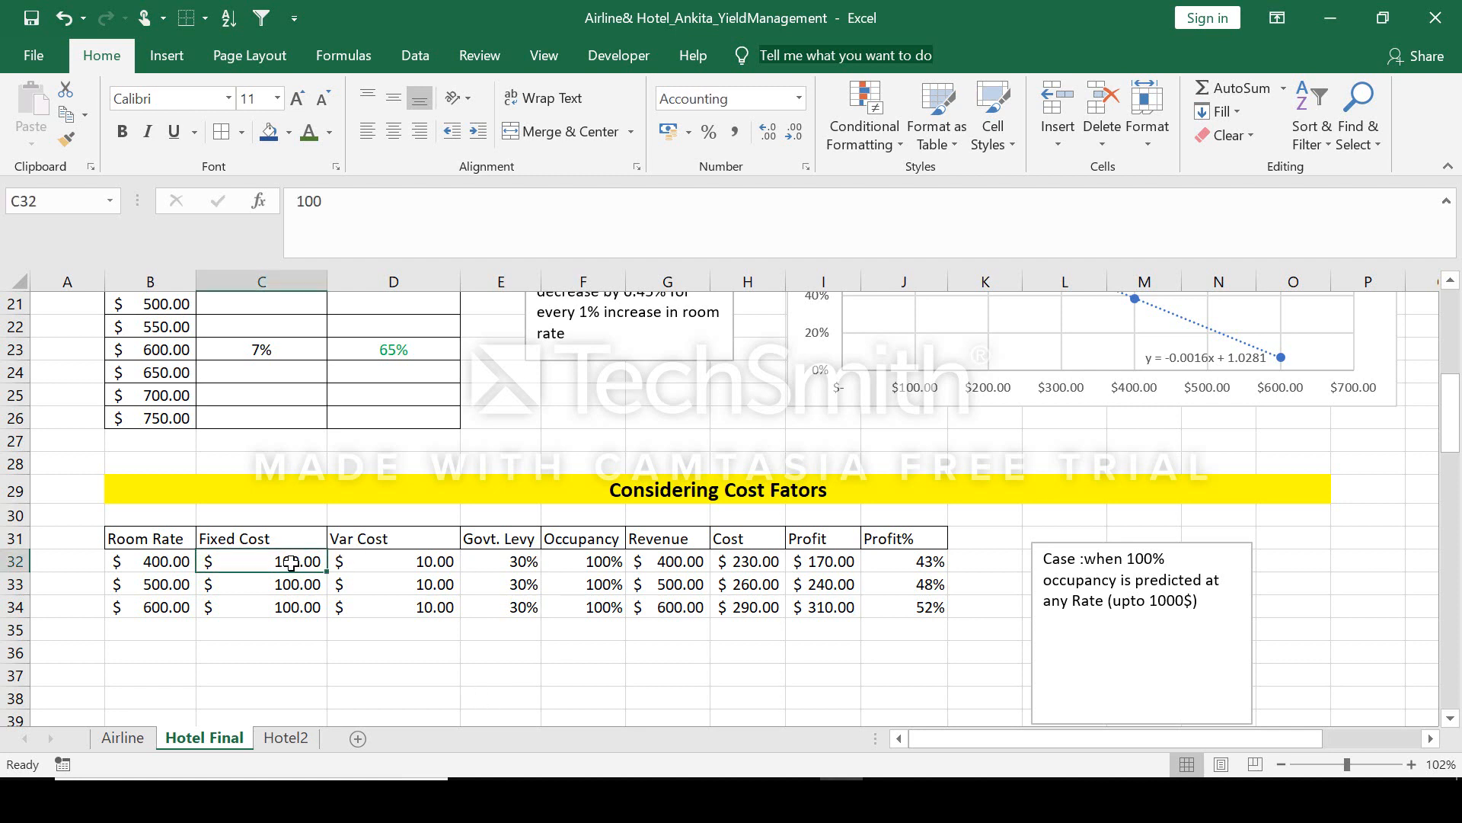
click(372, 562)
click(495, 539)
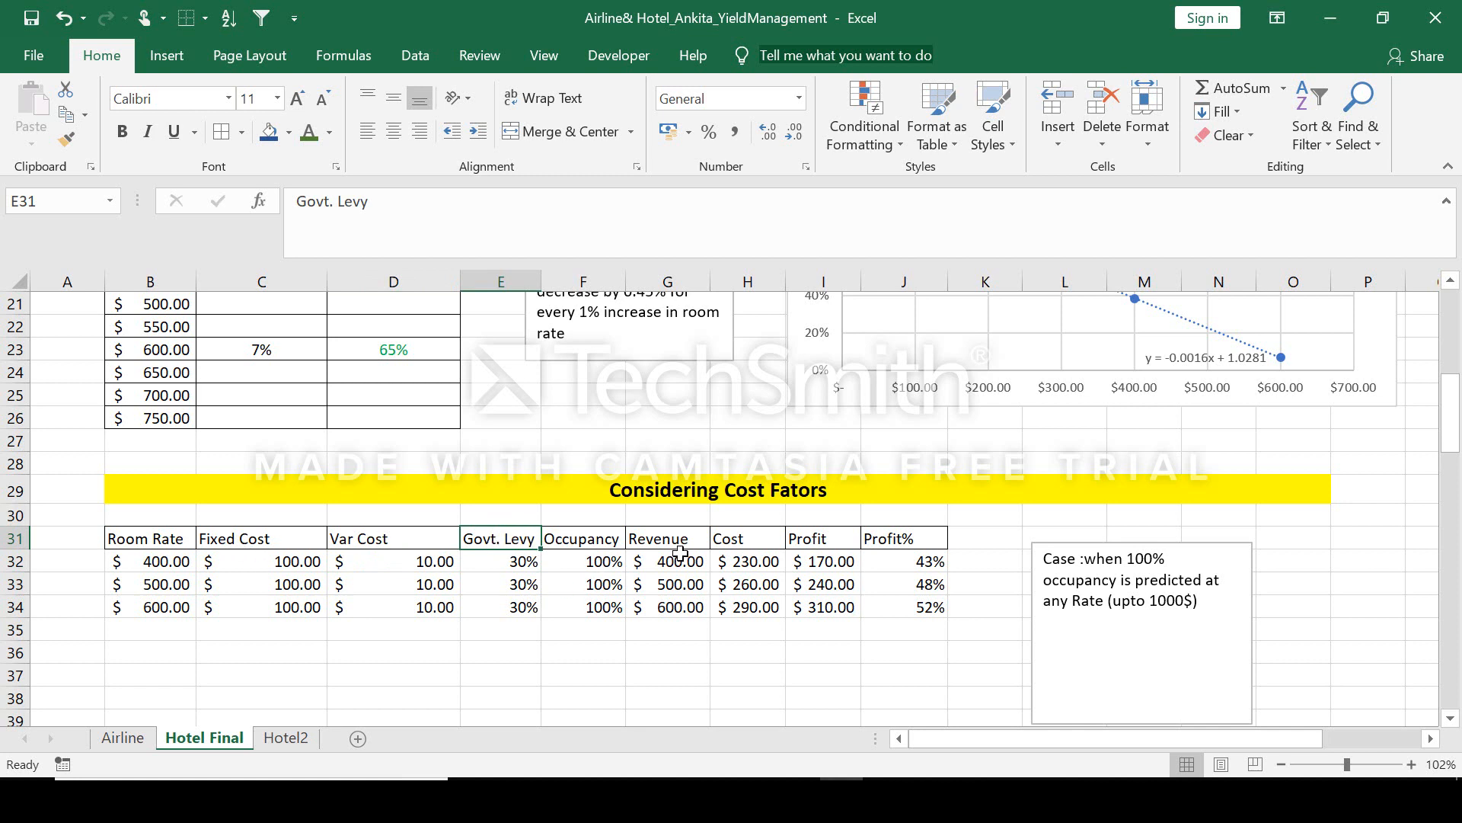
click(830, 577)
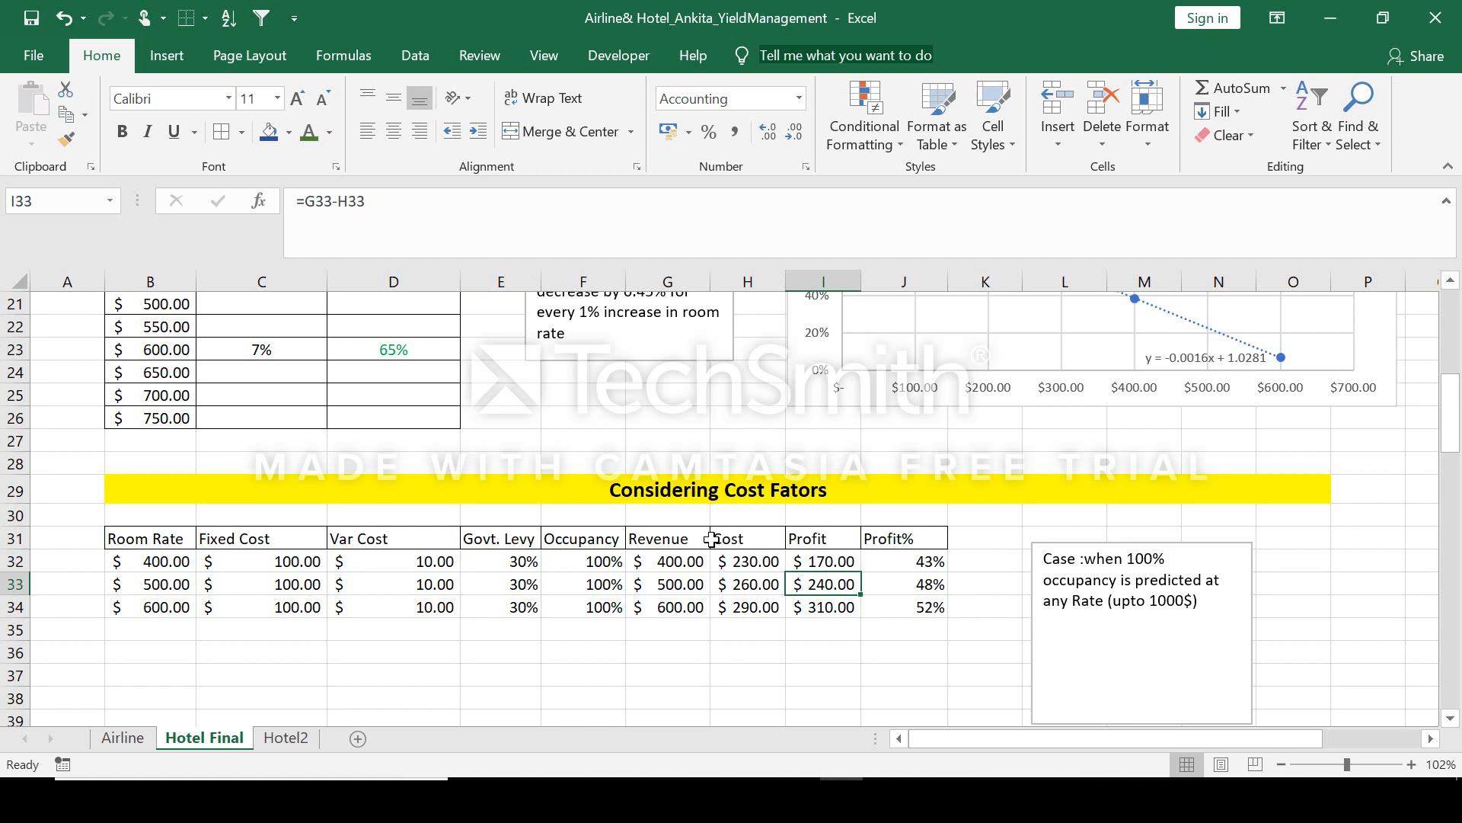
- Inspect how revenue, cost, profit and profit percentage are calculated for the $400 room rate in row 32
click(154, 562)
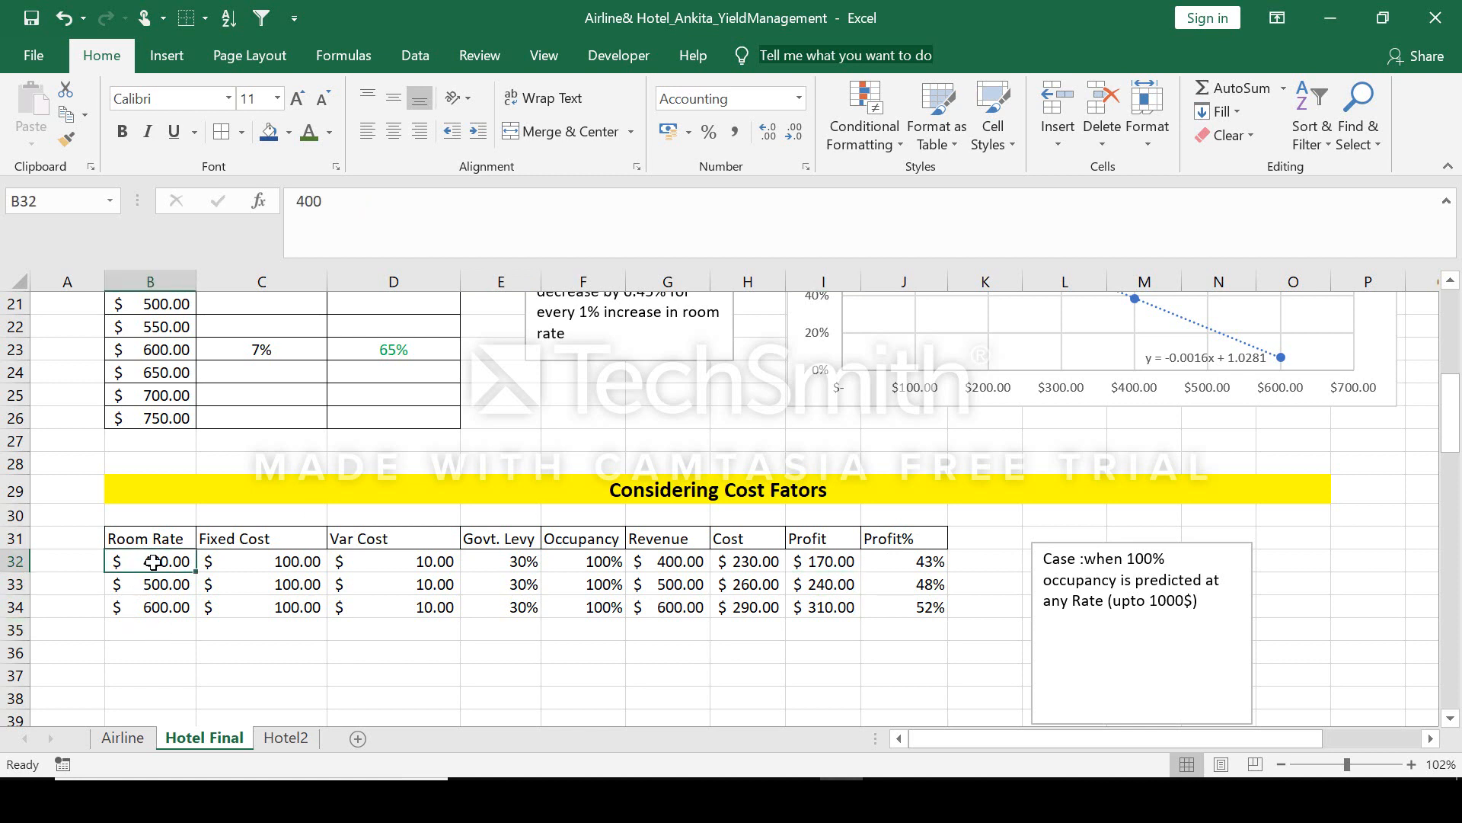
click(668, 561)
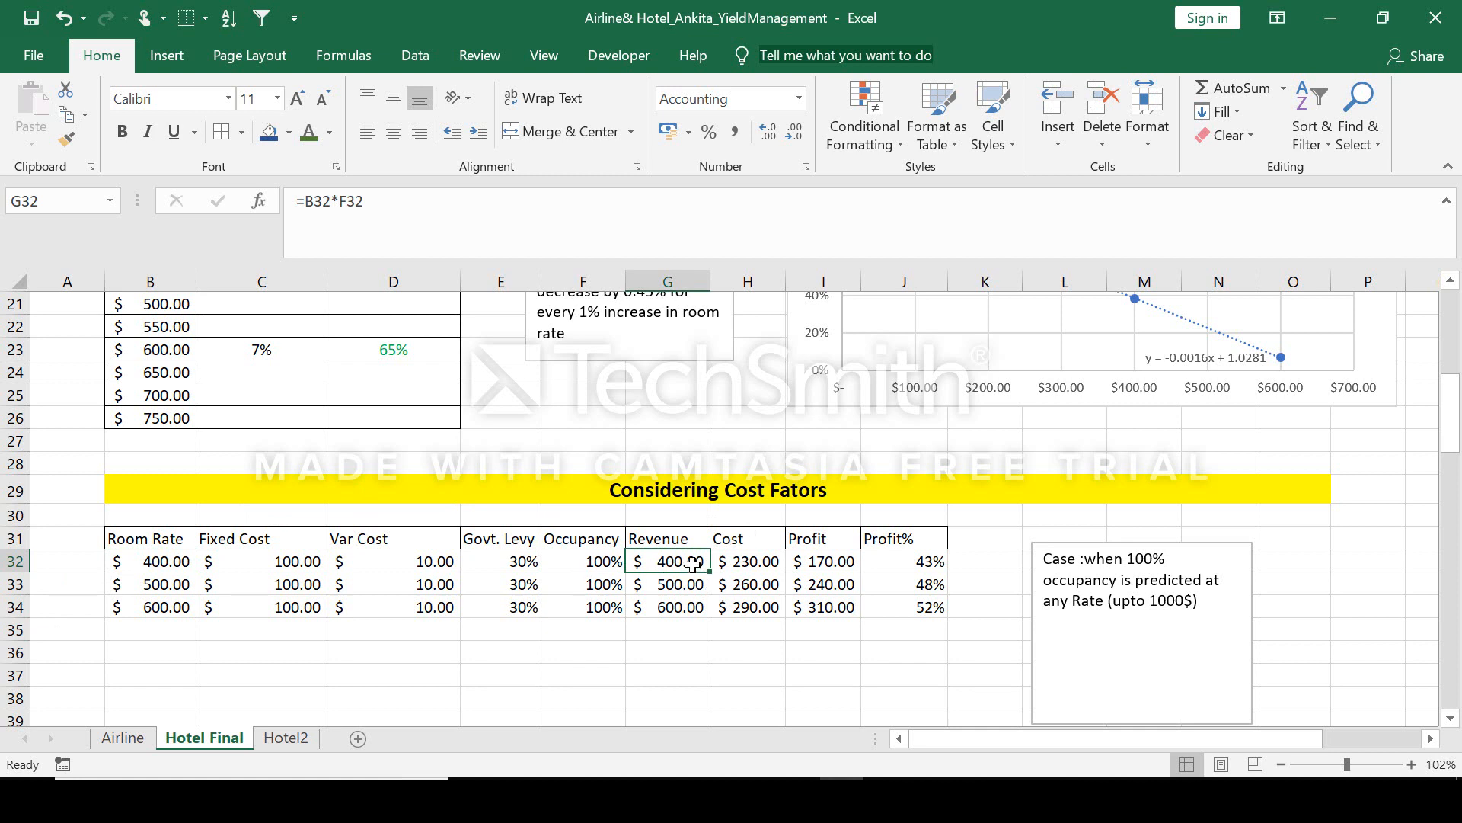
click(745, 562)
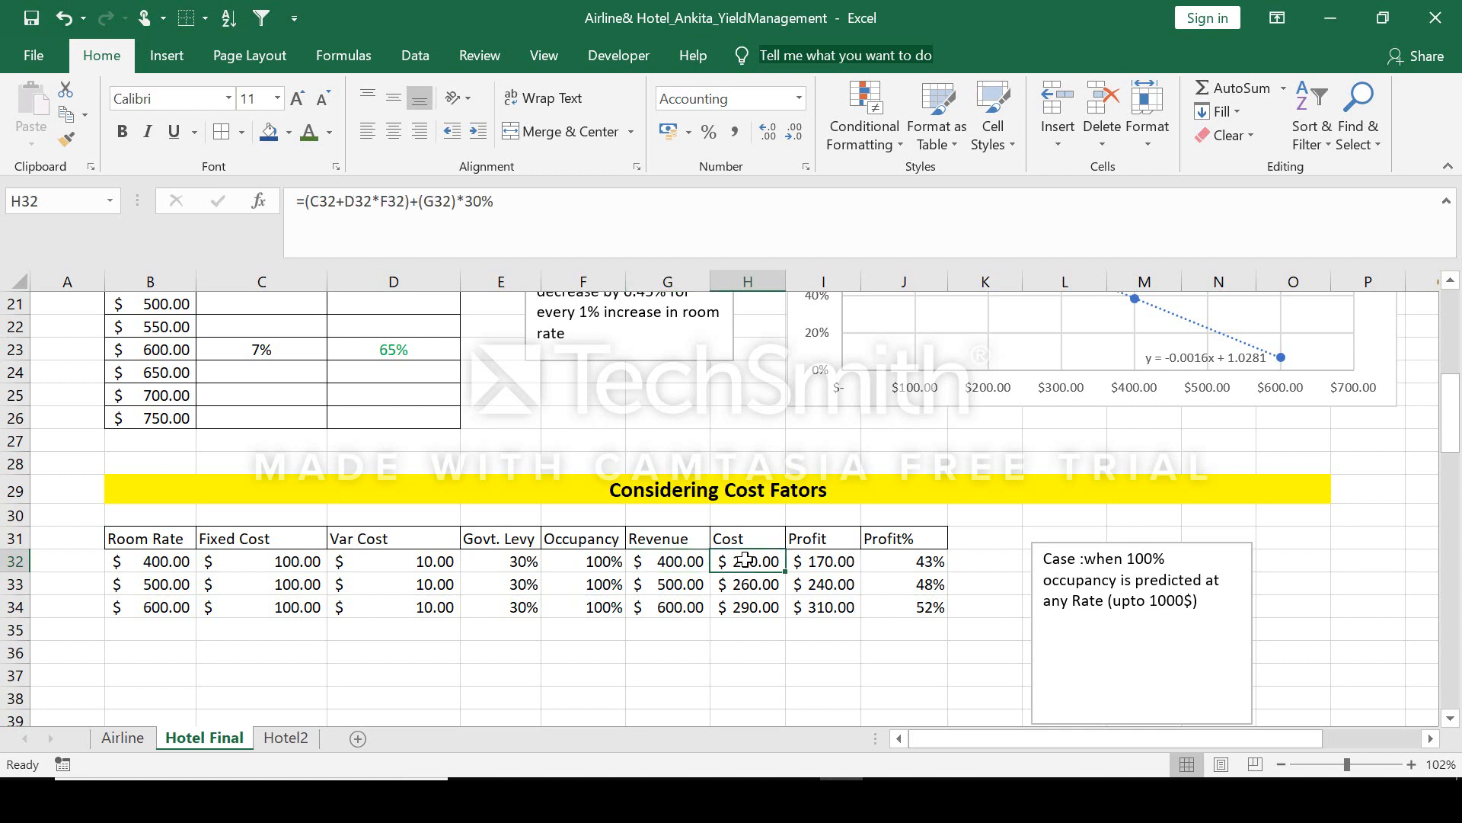
click(234, 568)
click(369, 560)
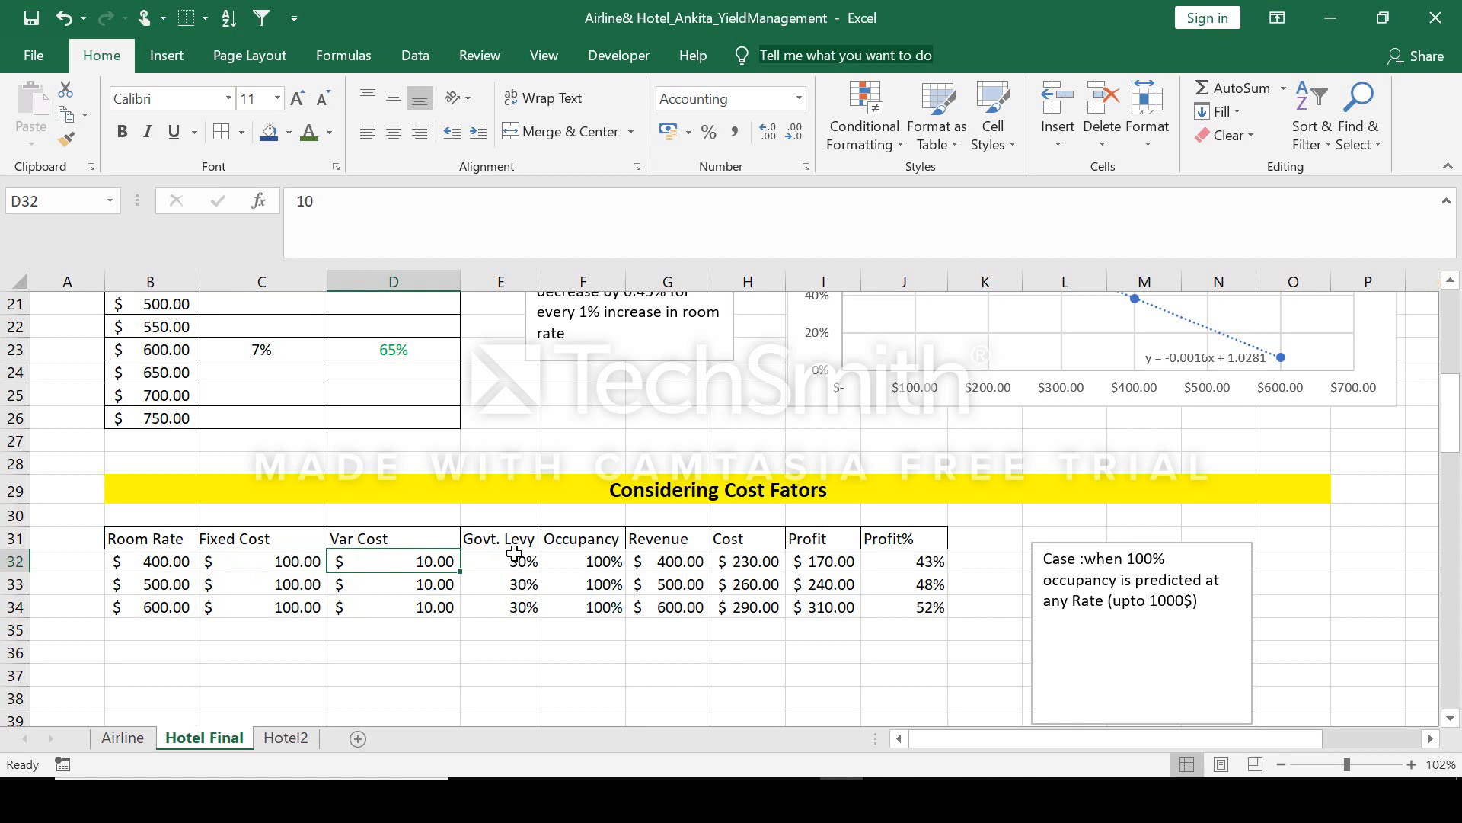
drag(514, 553, 668, 561)
click(669, 561)
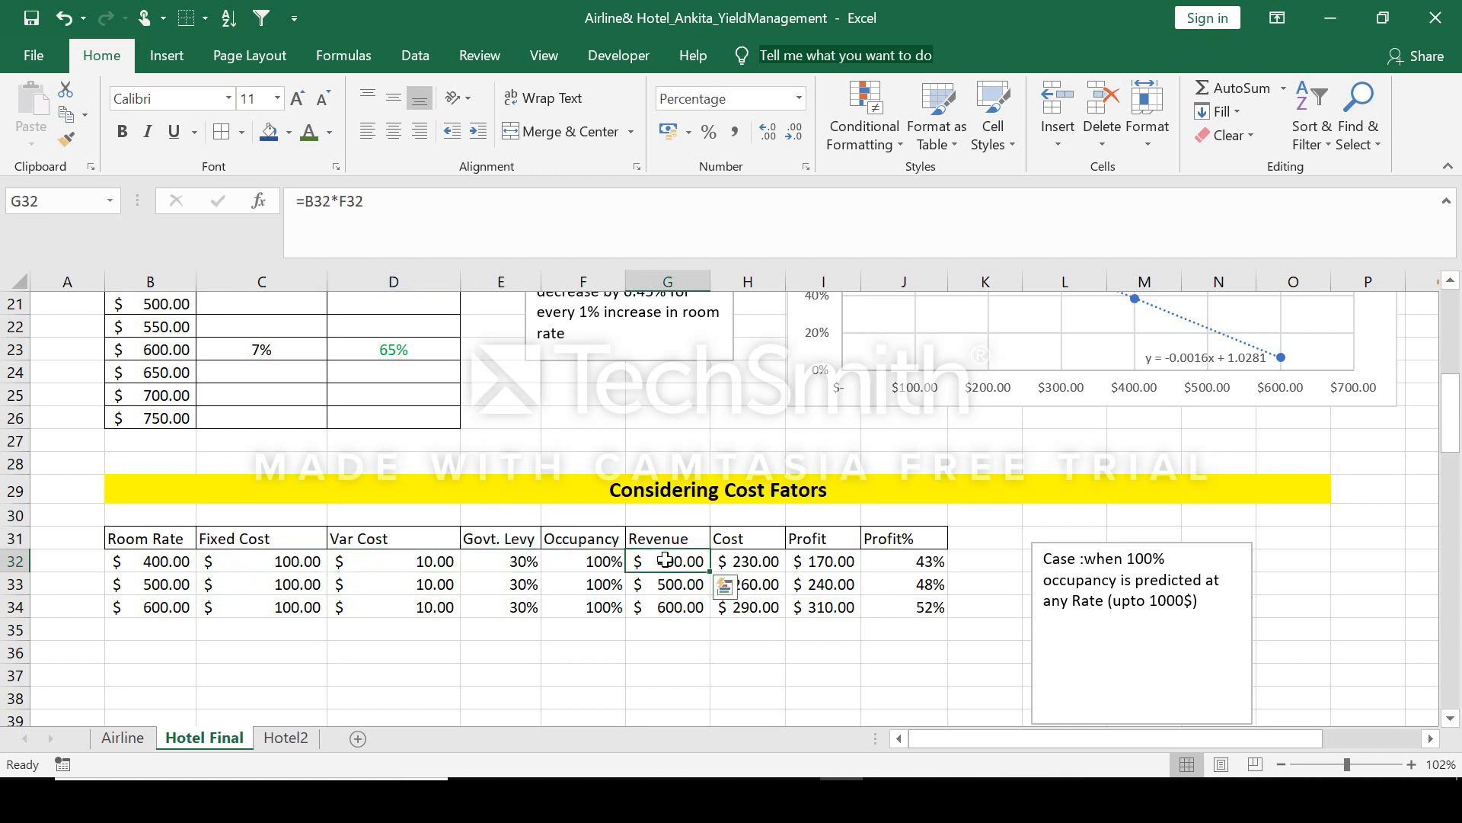
click(741, 560)
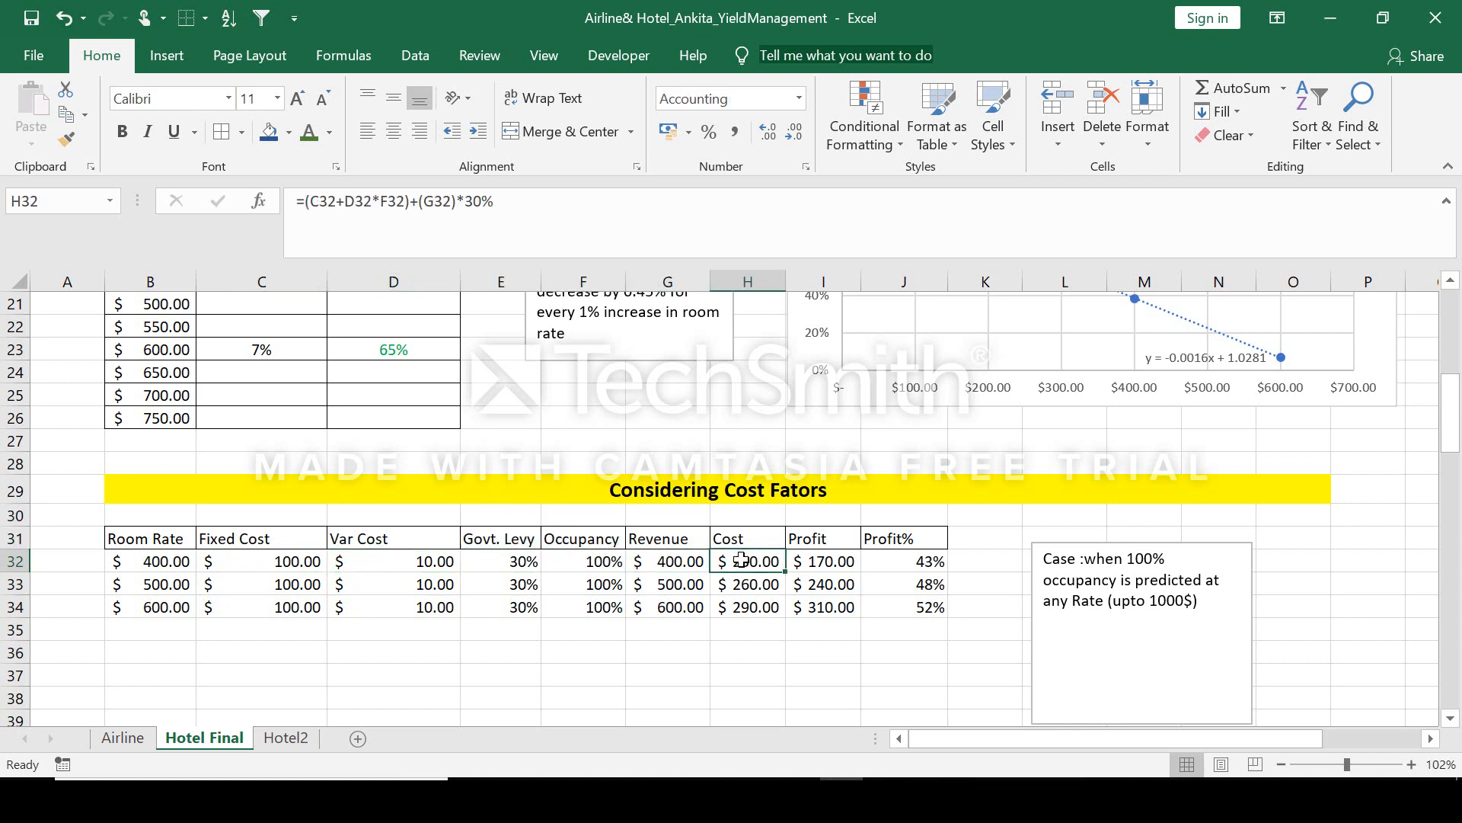
click(821, 563)
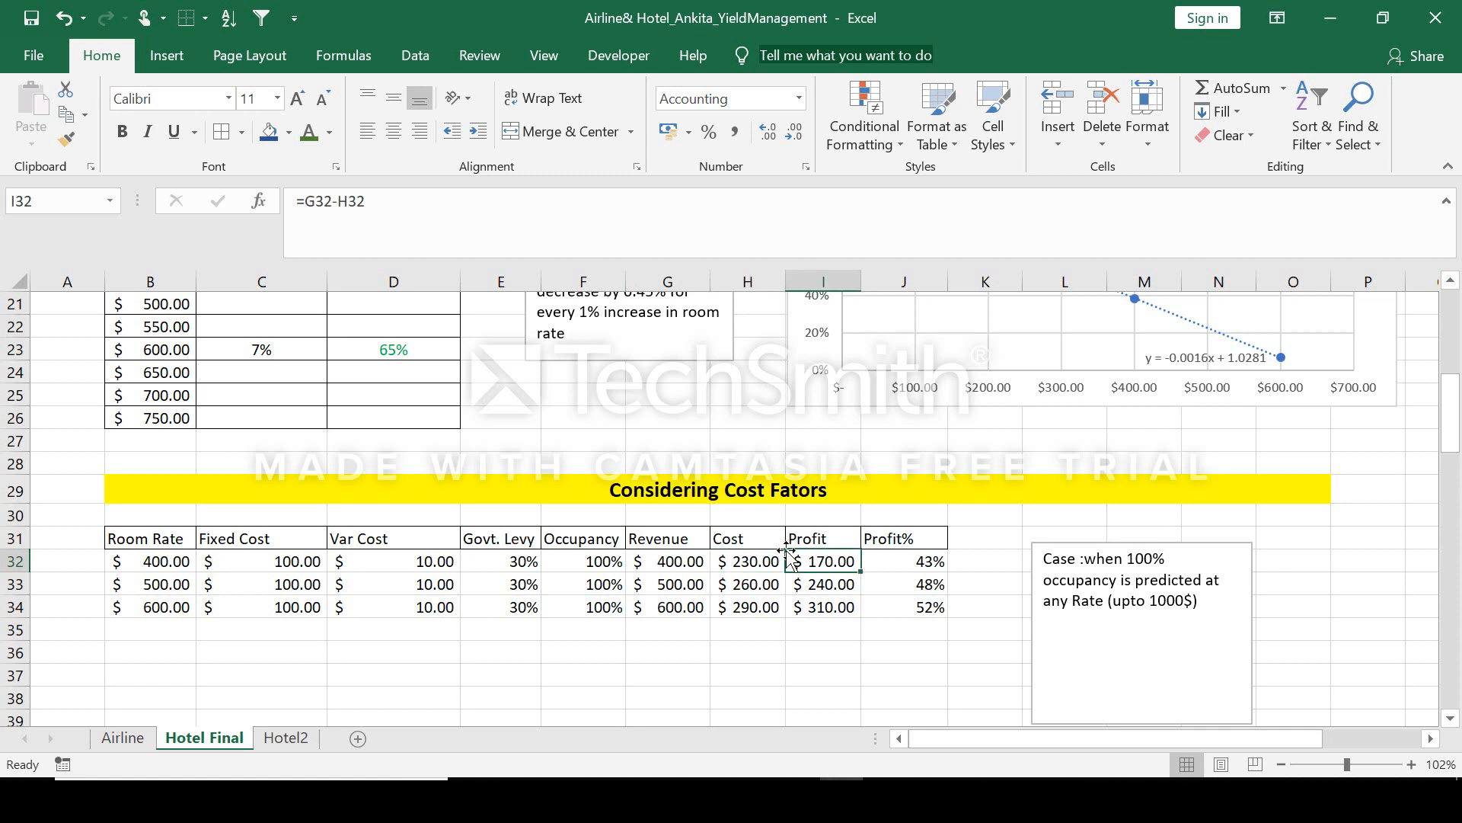
click(892, 563)
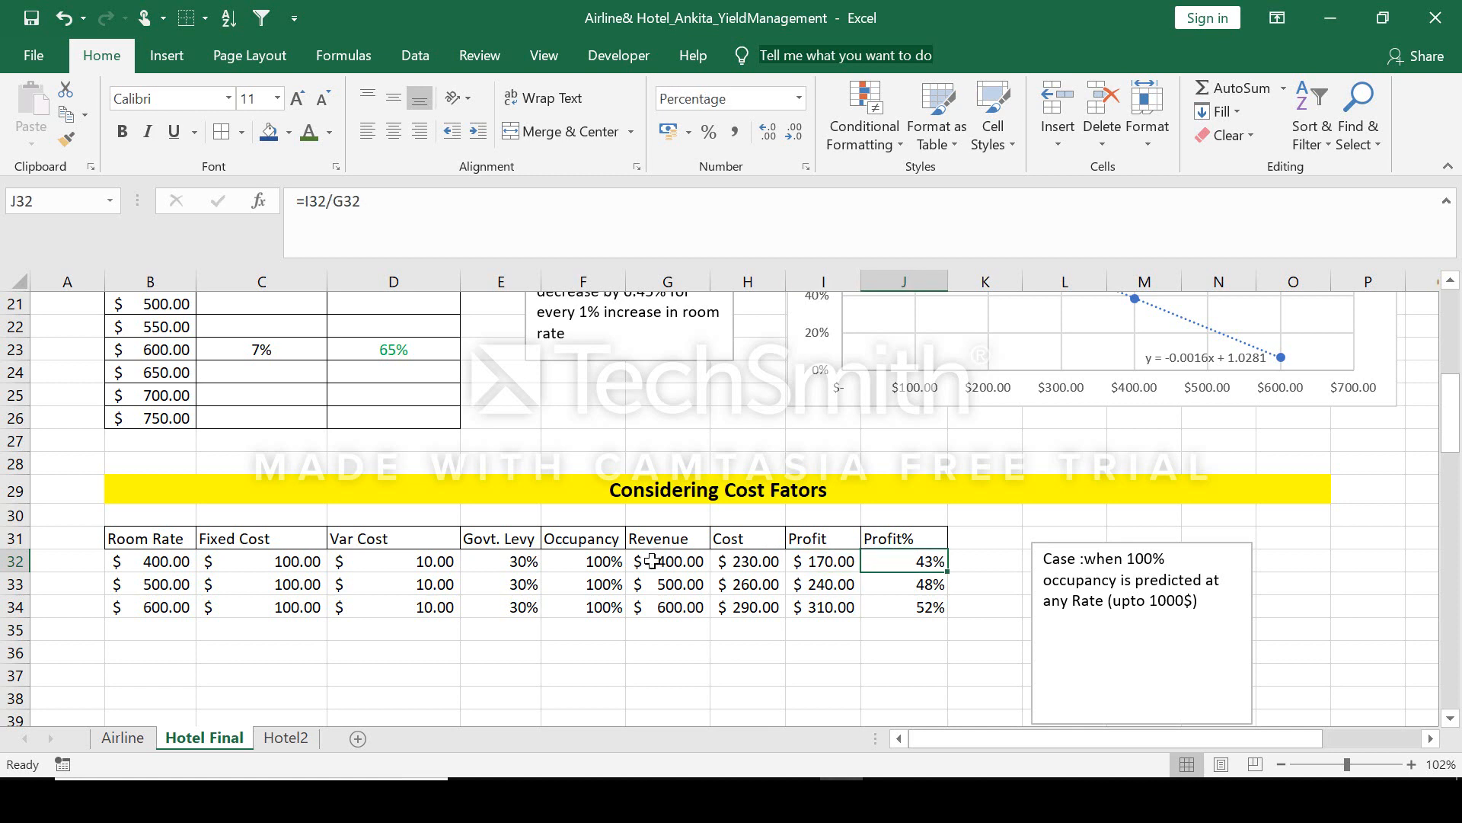
click(846, 669)
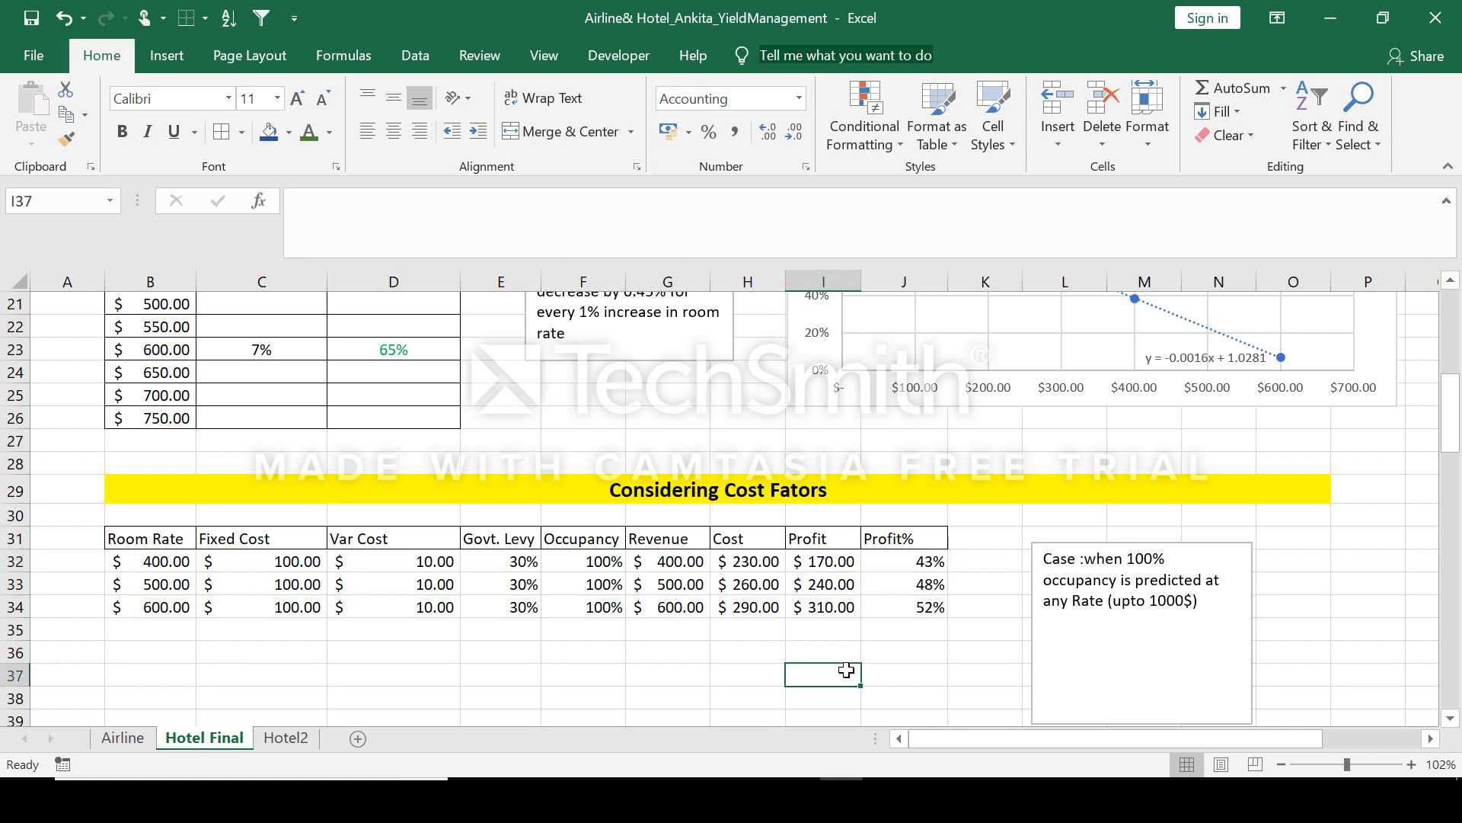
- Compare the occupancies in F32:F34 with the profit percentages in J32:J34 and the room rates in B32:B34
click(610, 567)
drag(609, 567, 607, 602)
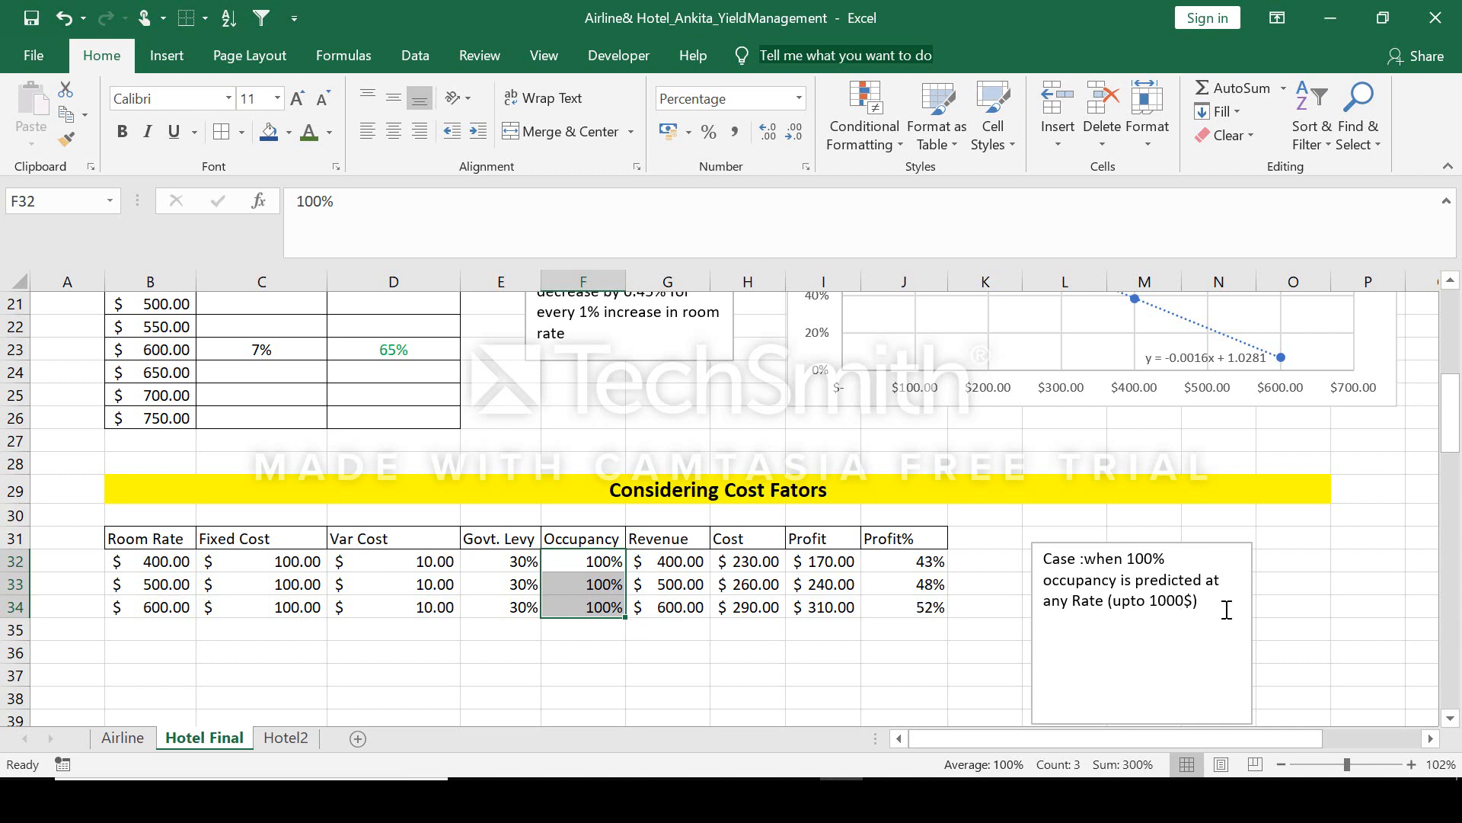
click(808, 695)
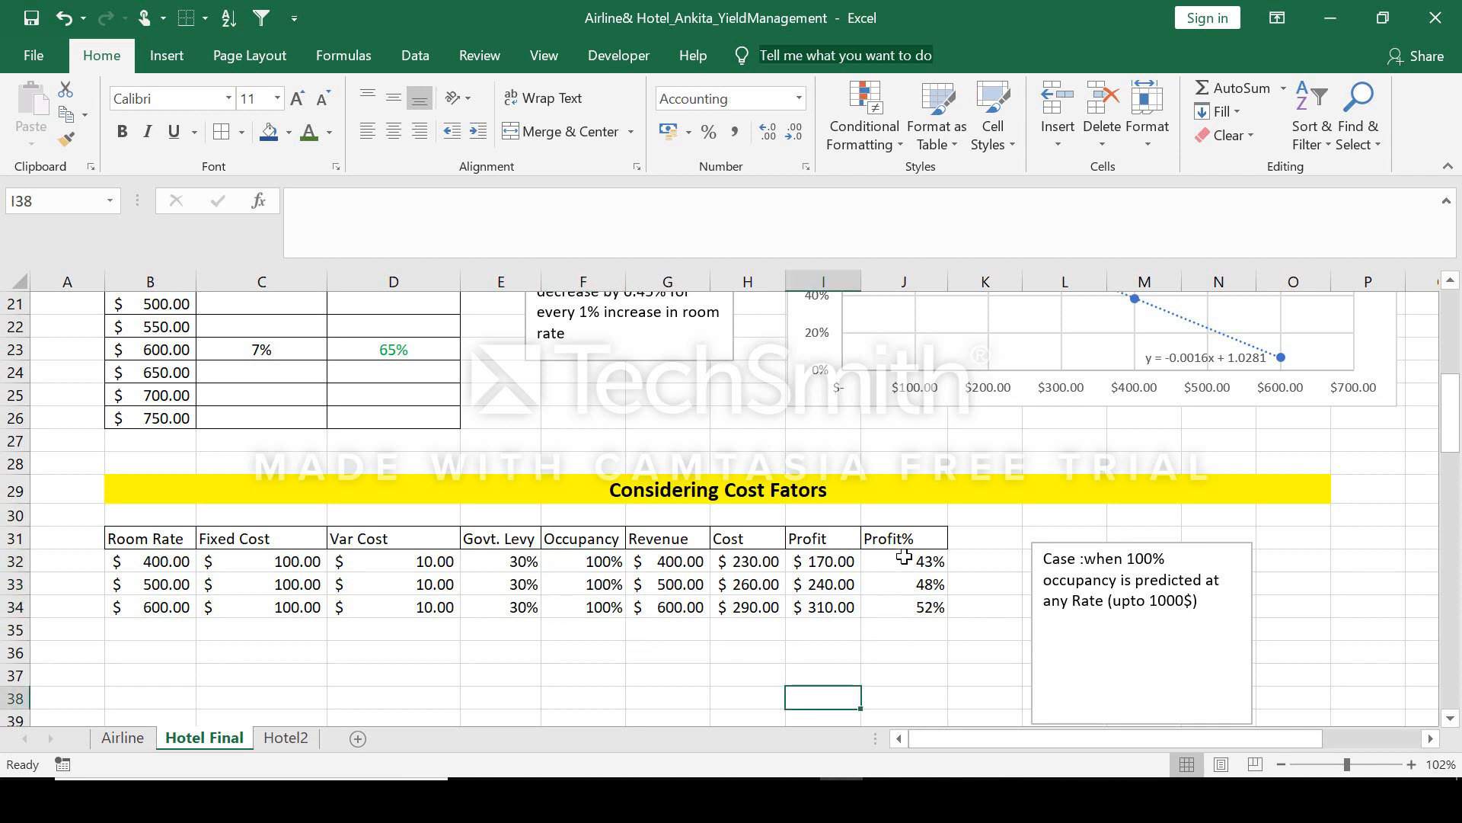
drag(904, 558, 908, 599)
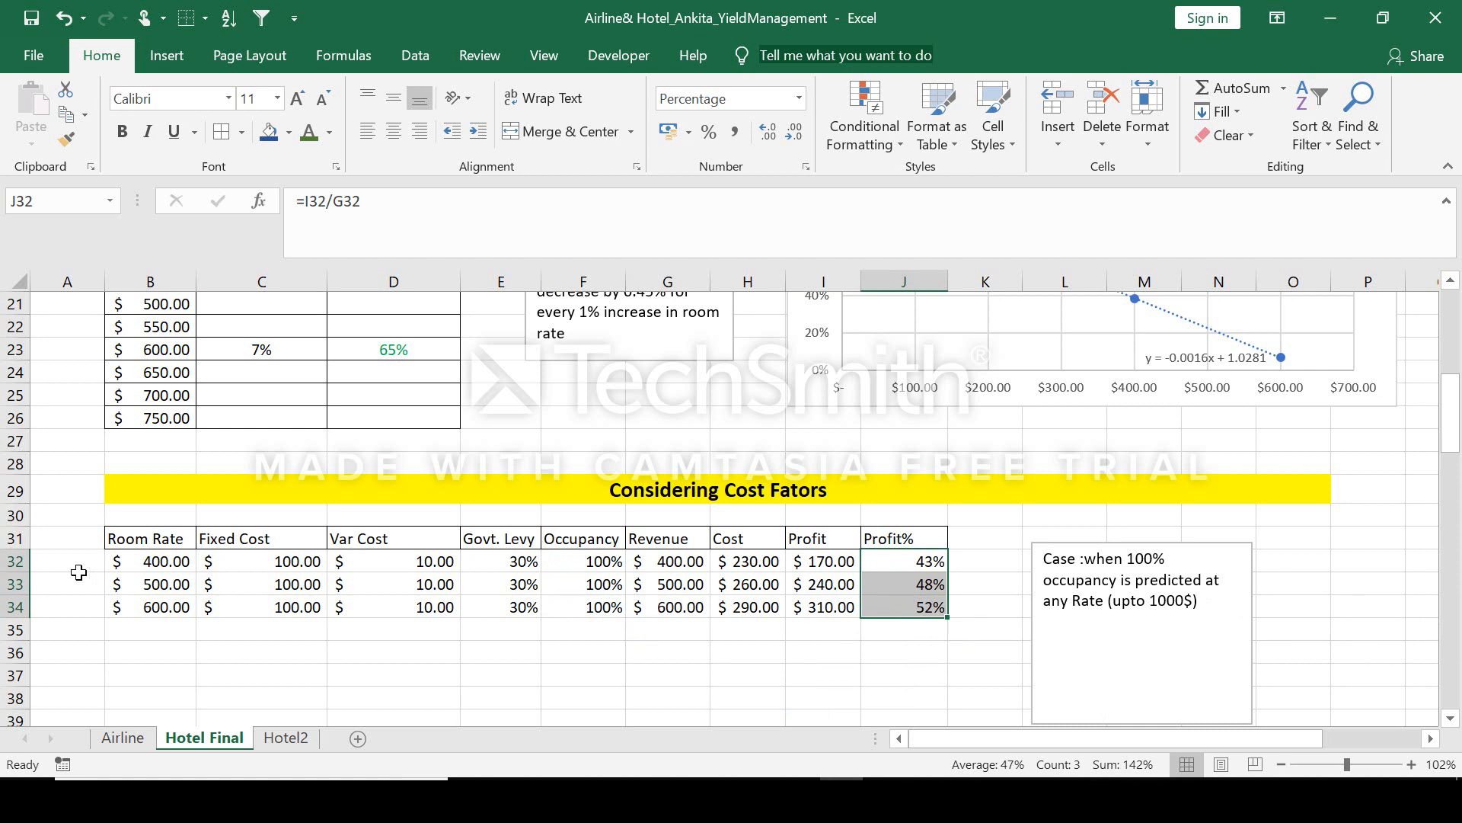
drag(150, 569, 148, 614)
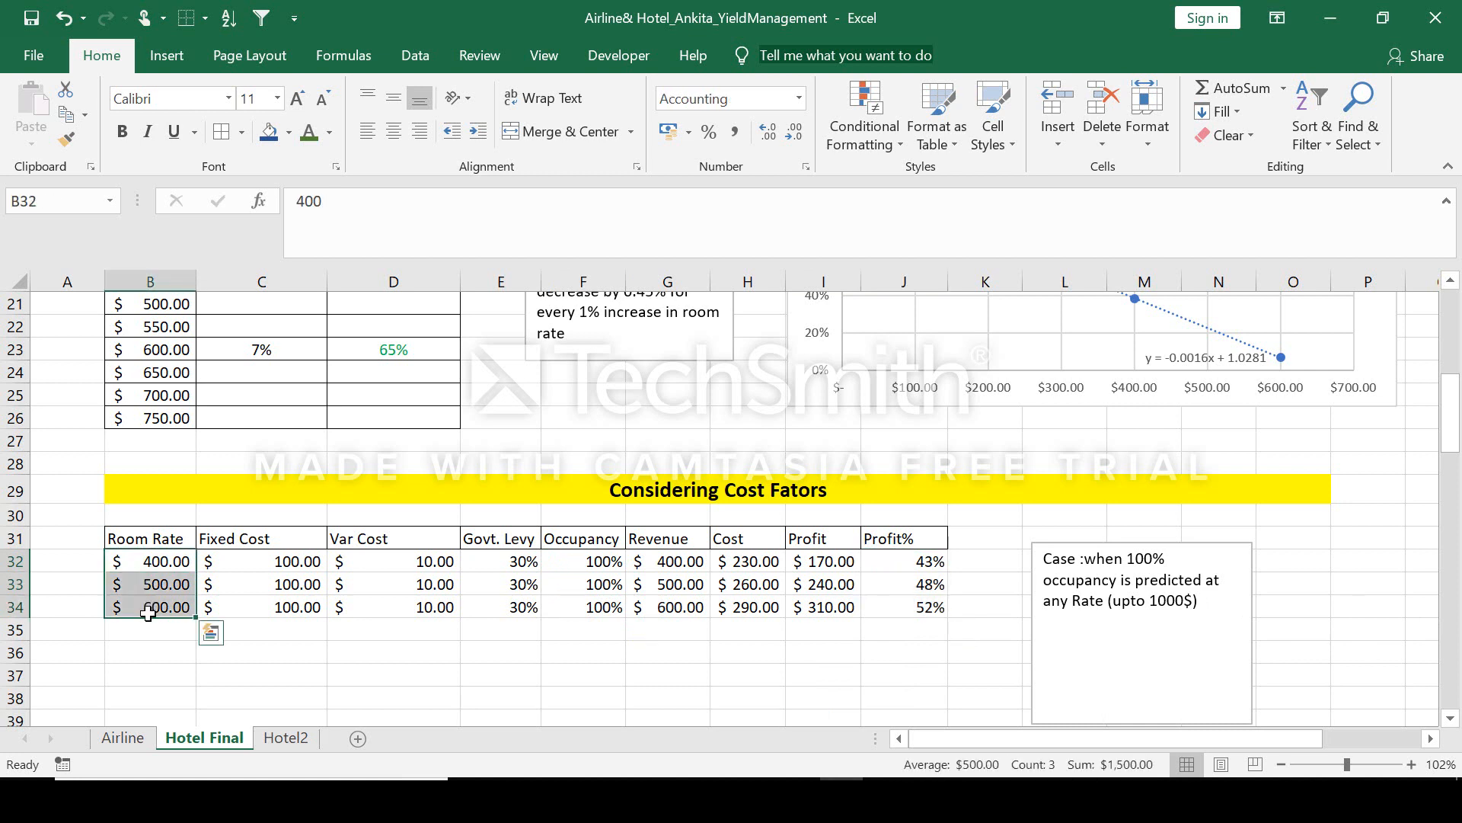
click(627, 638)
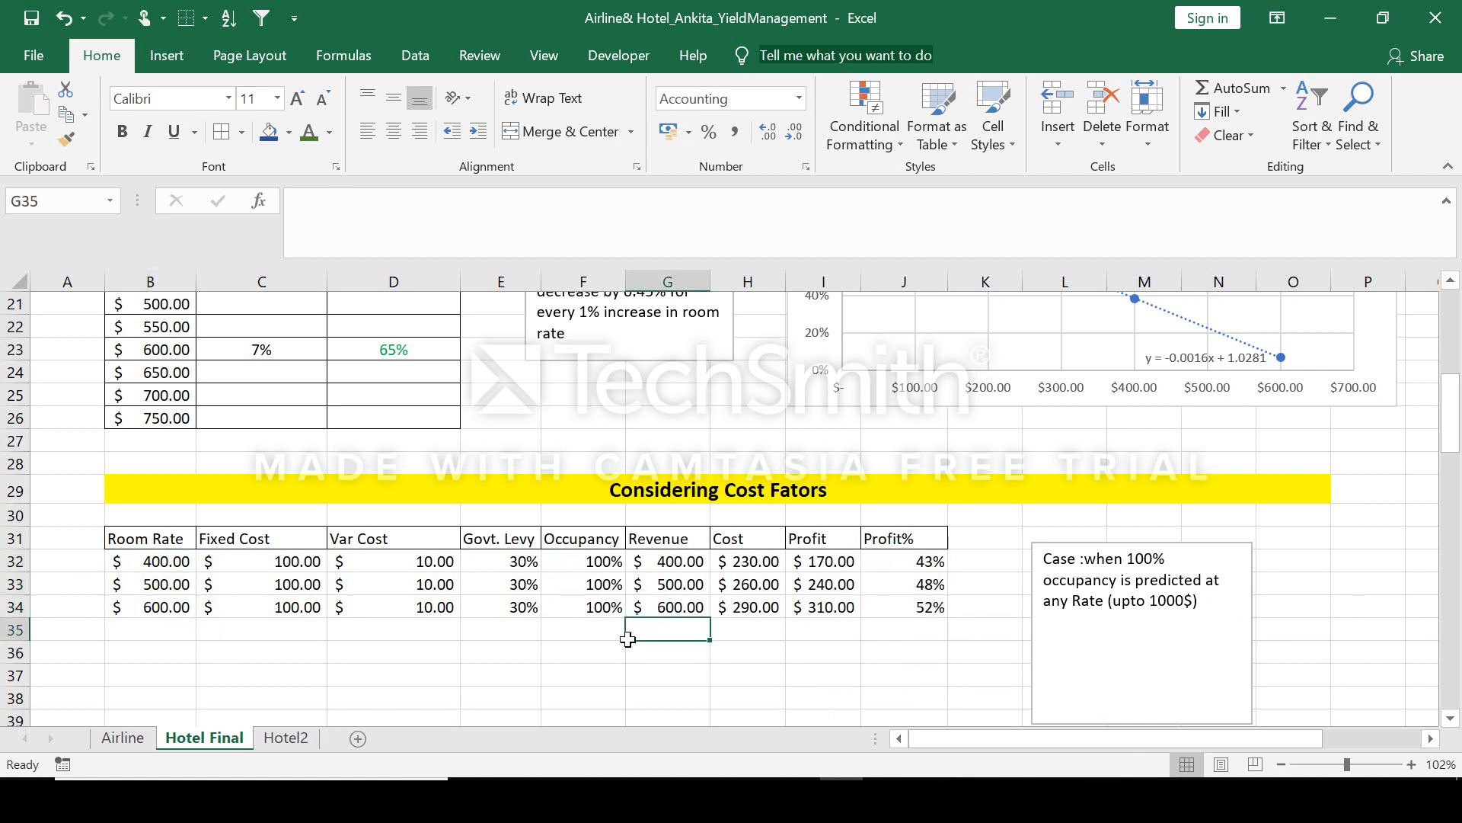
- View the Senarios section and its text box labels for the current season and the cricket season
drag(1455, 411, 1458, 486)
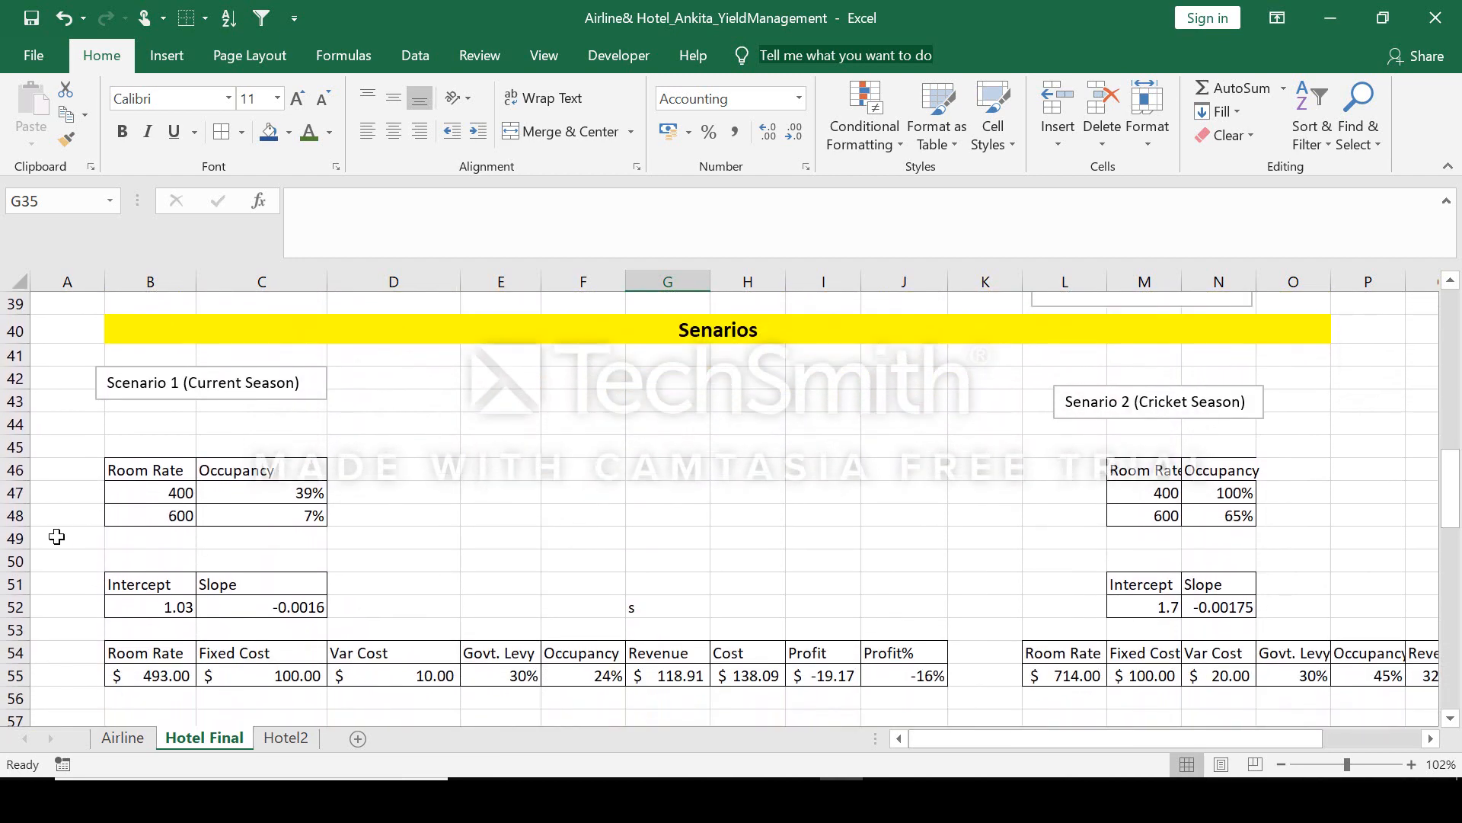
click(219, 392)
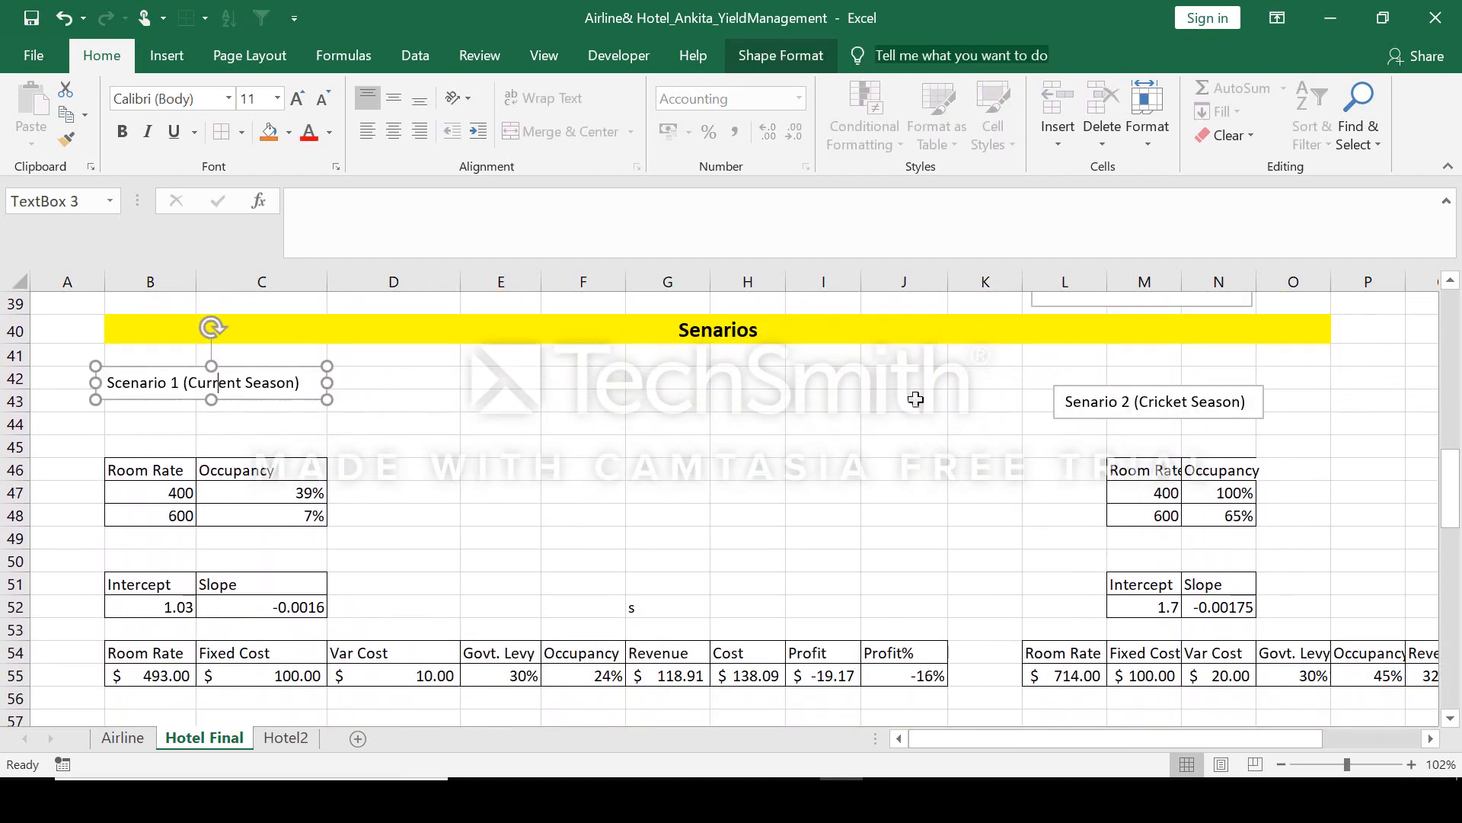
click(1111, 404)
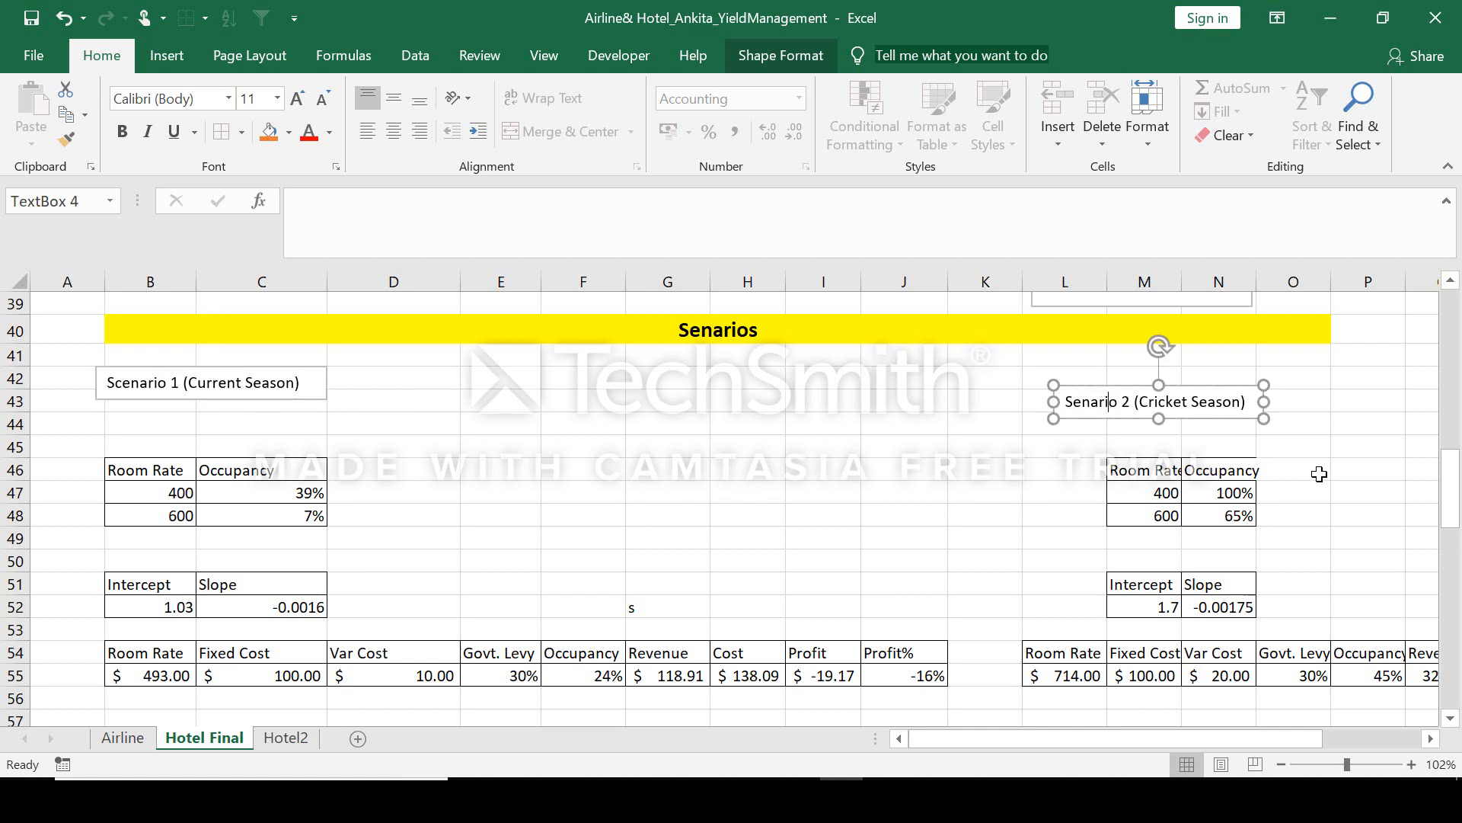
- Review the current-season and cricket-season occupancies at the $400 and $600 room rates in rows 19 and 23
drag(1455, 503, 1453, 377)
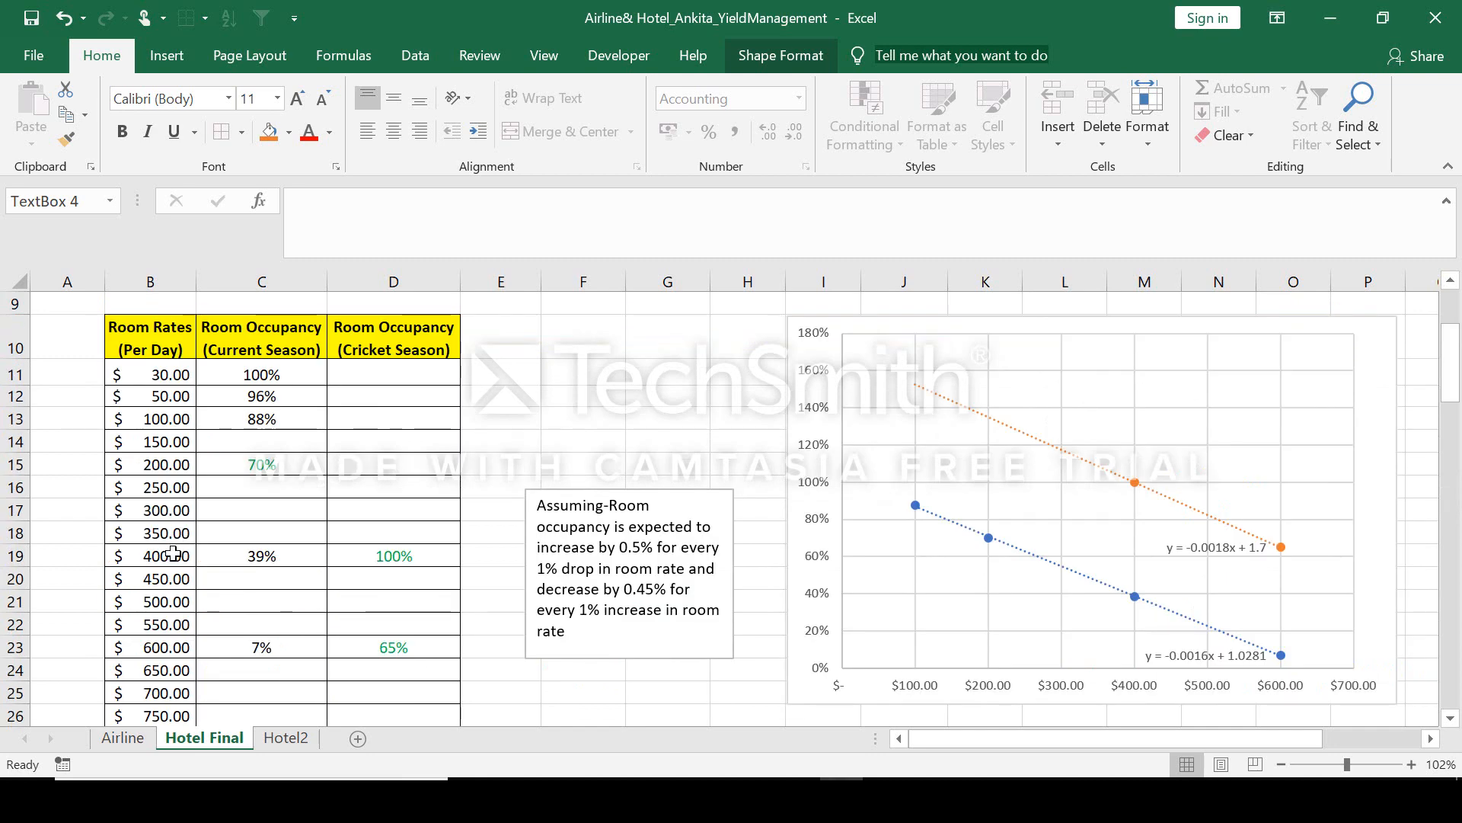
click(173, 554)
click(280, 562)
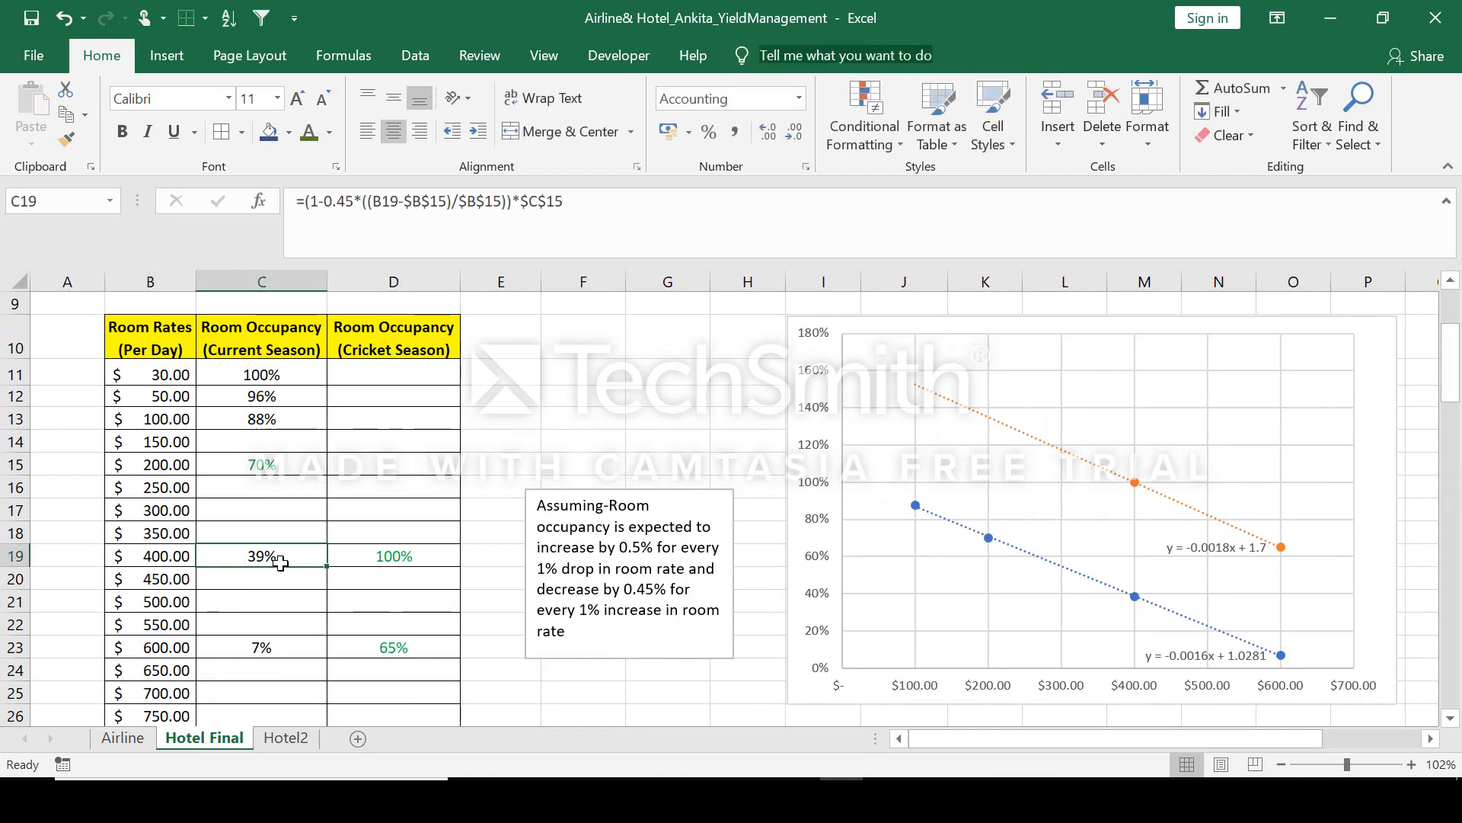
click(426, 554)
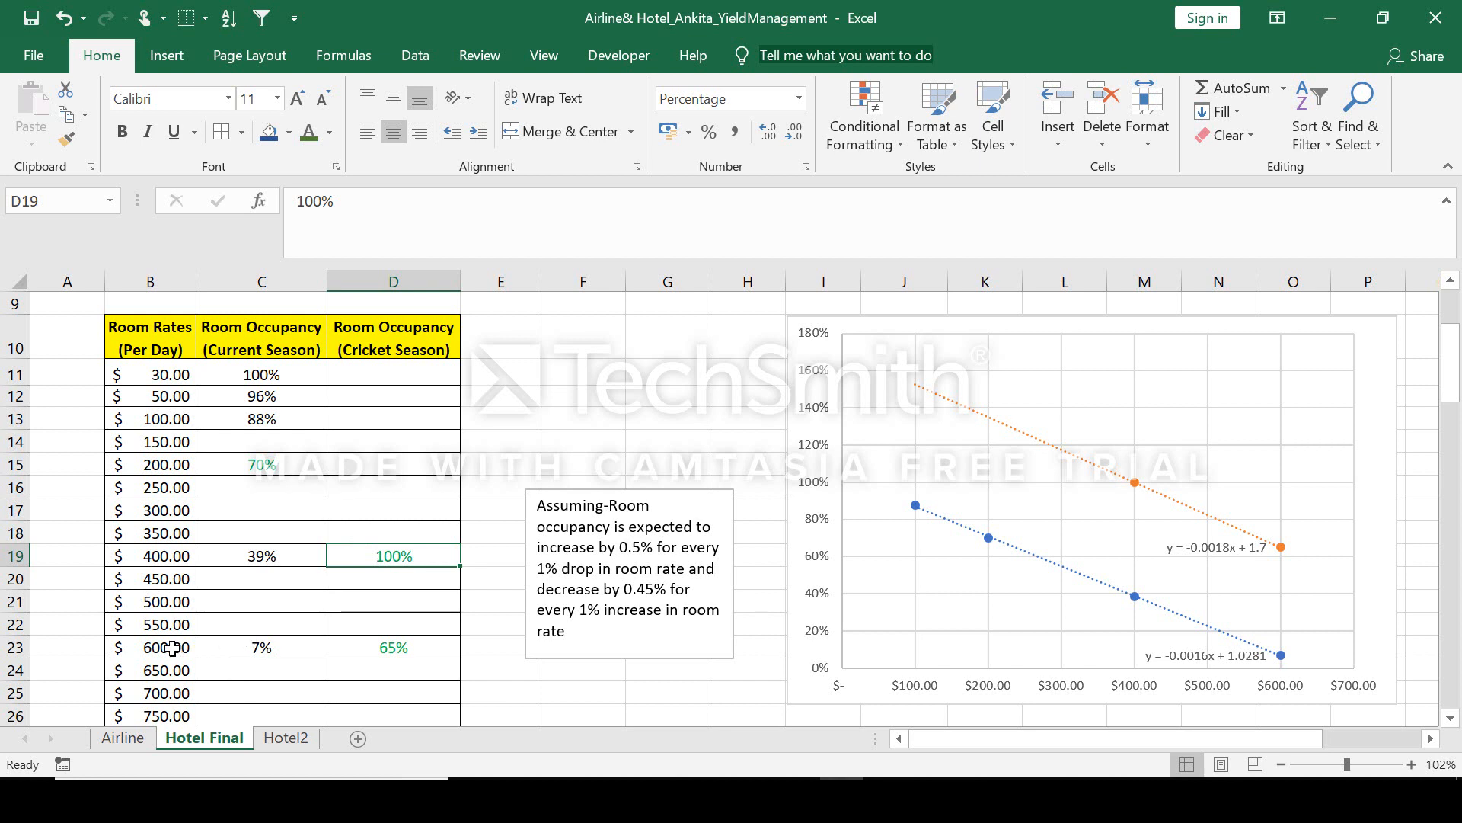
click(214, 647)
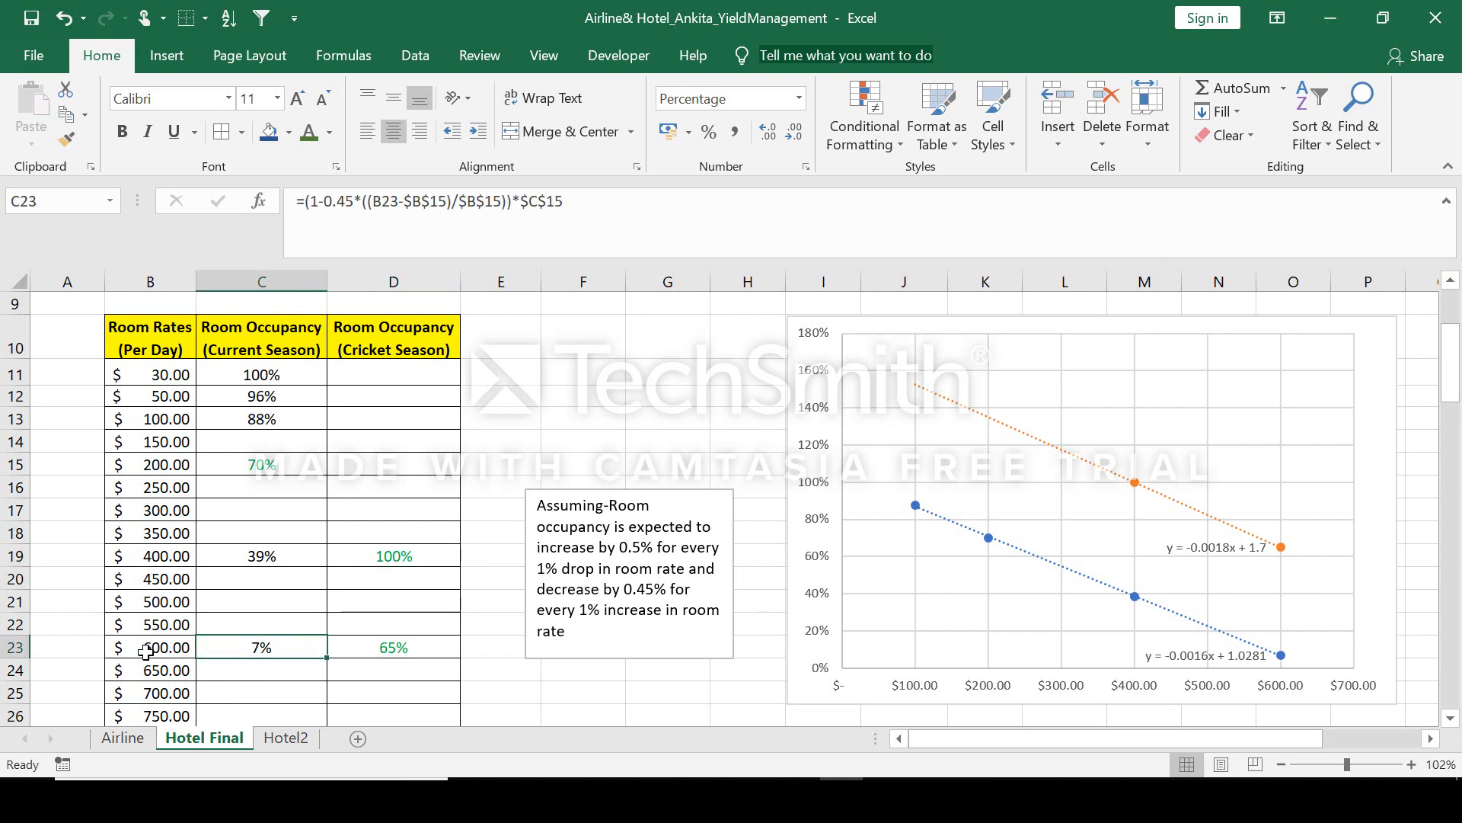
click(145, 653)
click(390, 645)
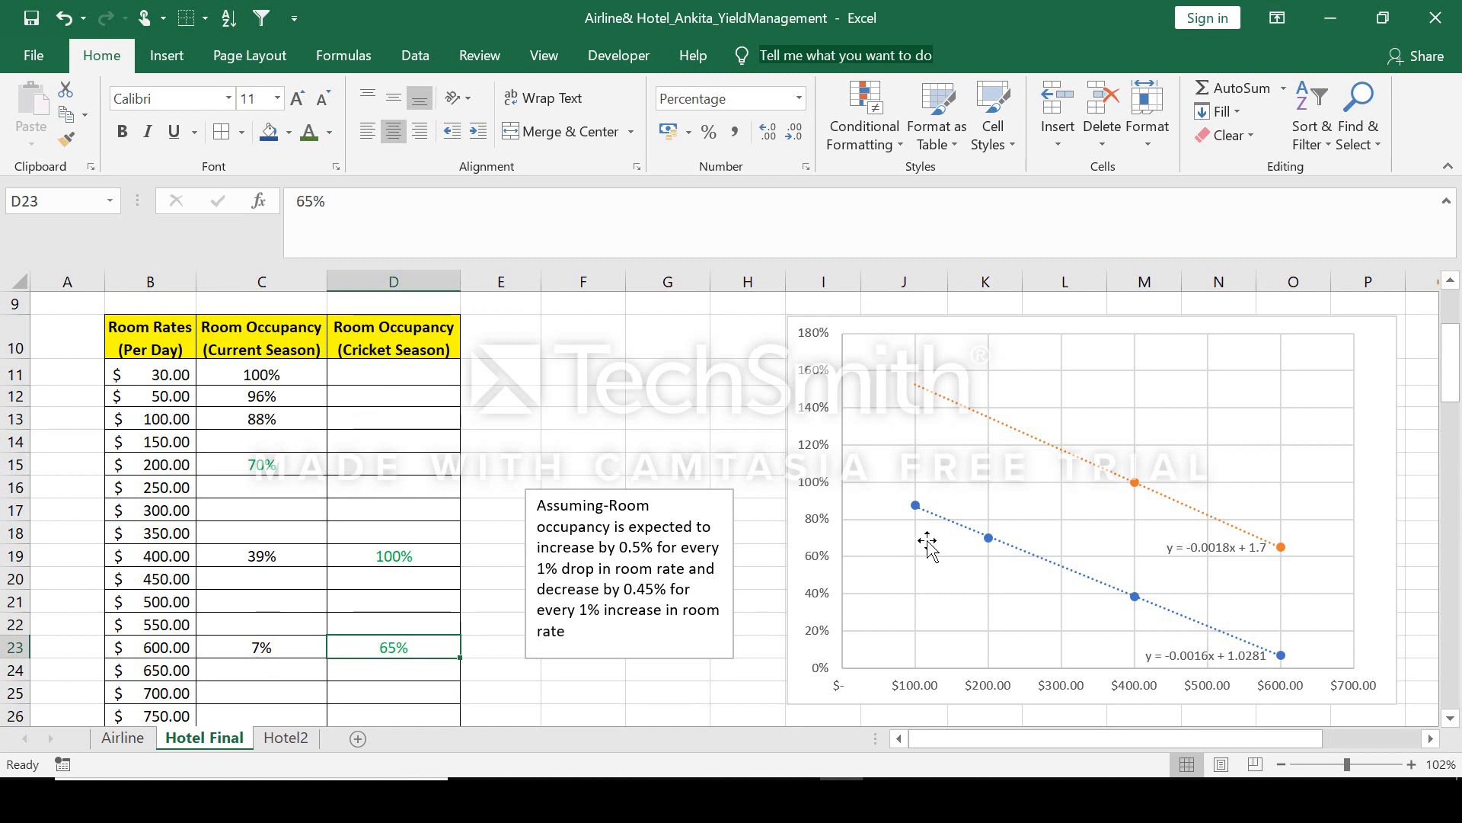
- Examine both scenarios' rate and occupancy tables in B46:C48 and M46:N48, with the intercept in B52 and the slope in N52
drag(1456, 400, 1460, 503)
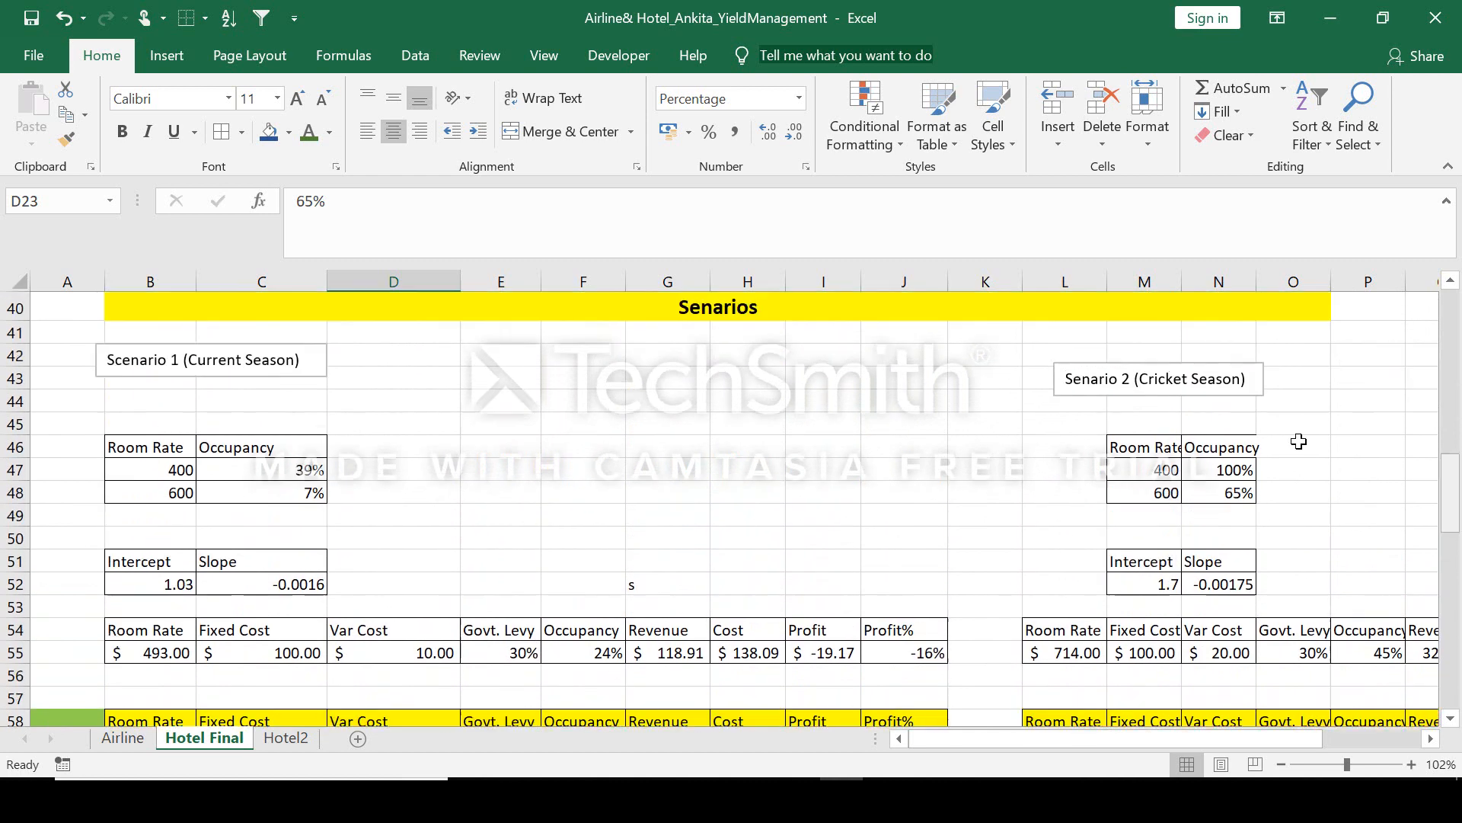
drag(191, 447, 316, 494)
drag(1124, 455, 1226, 493)
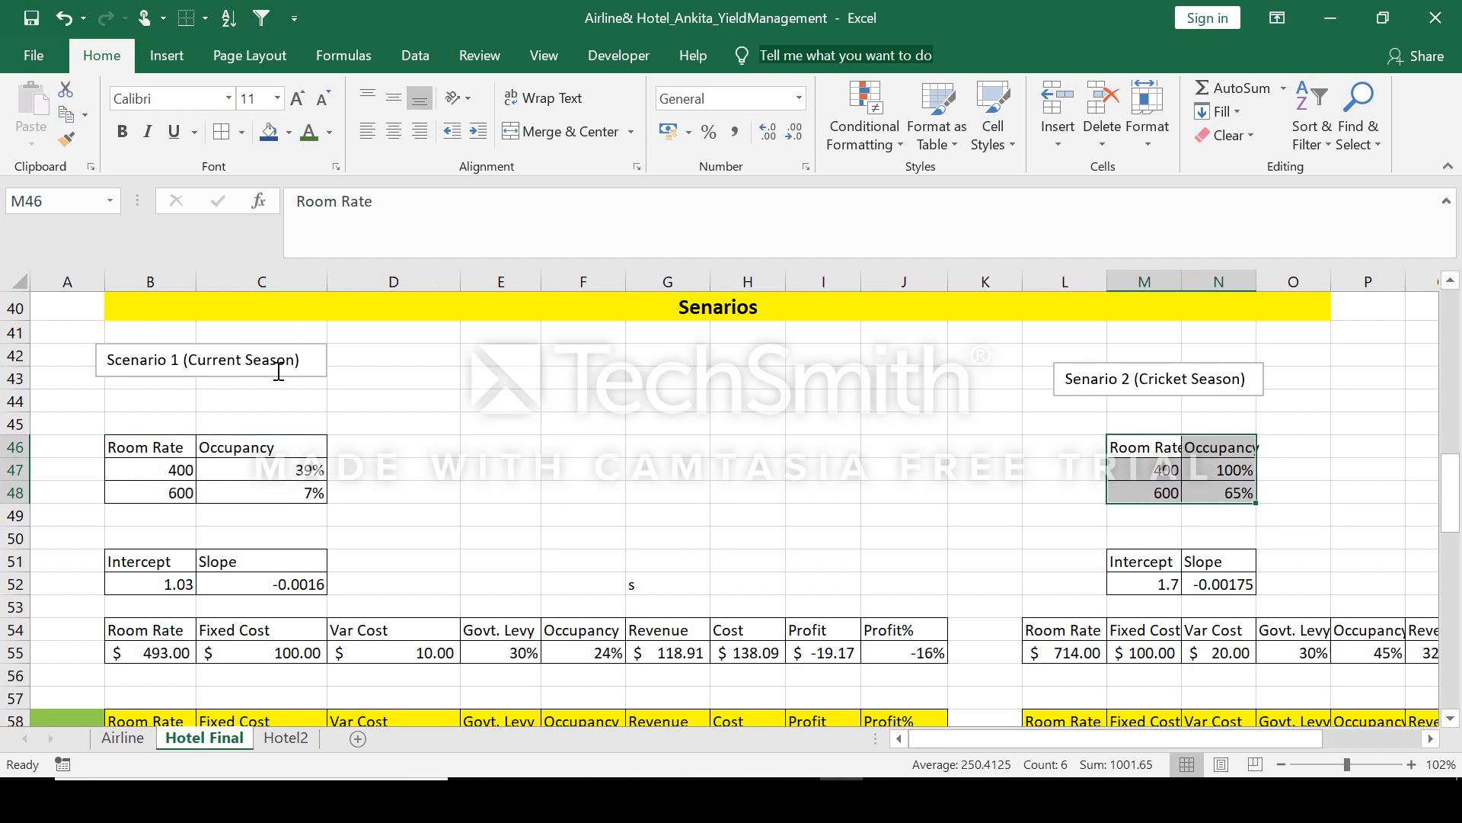
click(150, 582)
click(1223, 587)
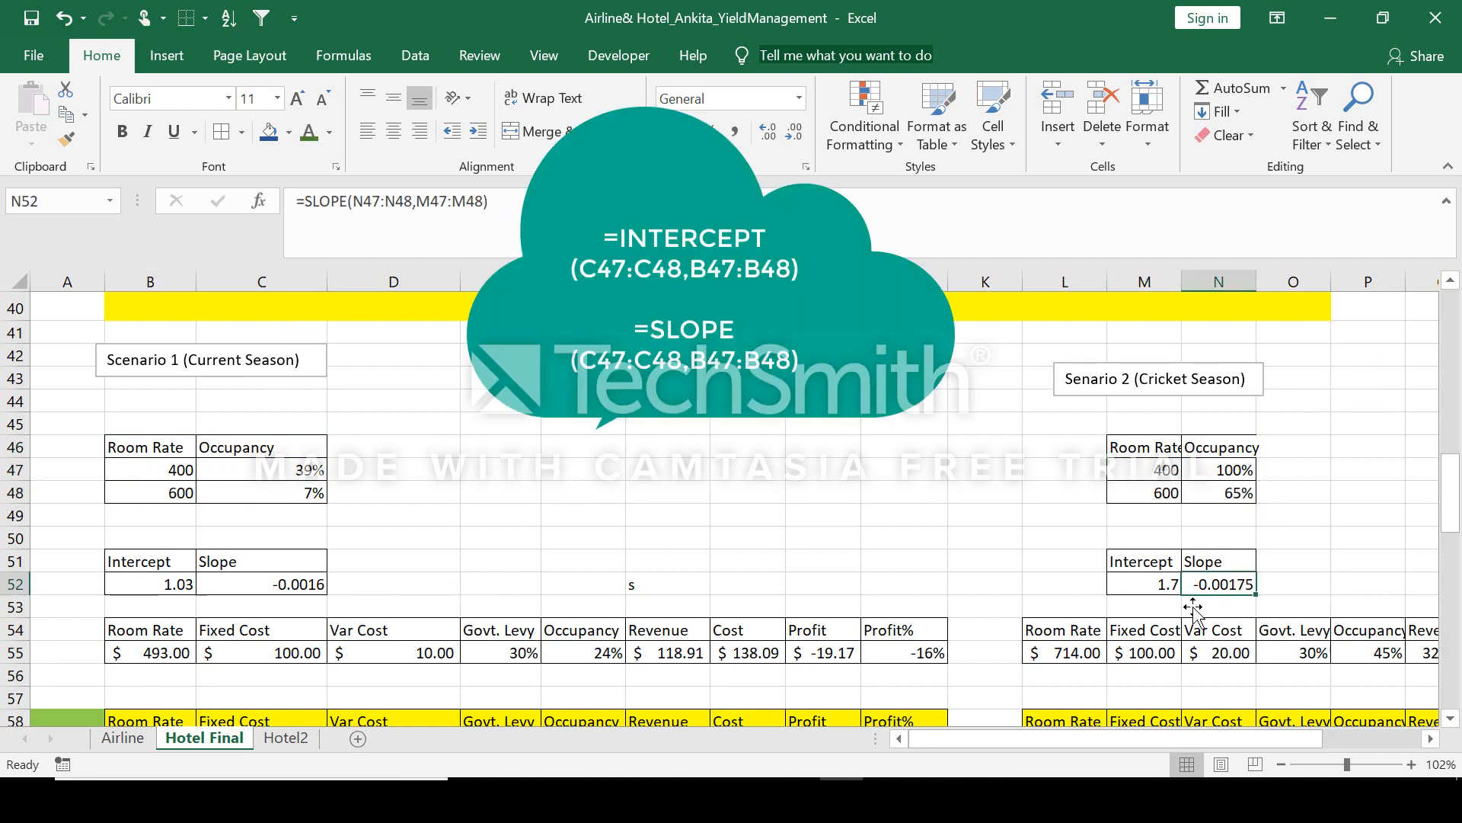
- Inspect the revenue formula in G55 and the intercept-and-slope occupancy formula in F55 for the current-season scenario
drag(1451, 491, 1451, 513)
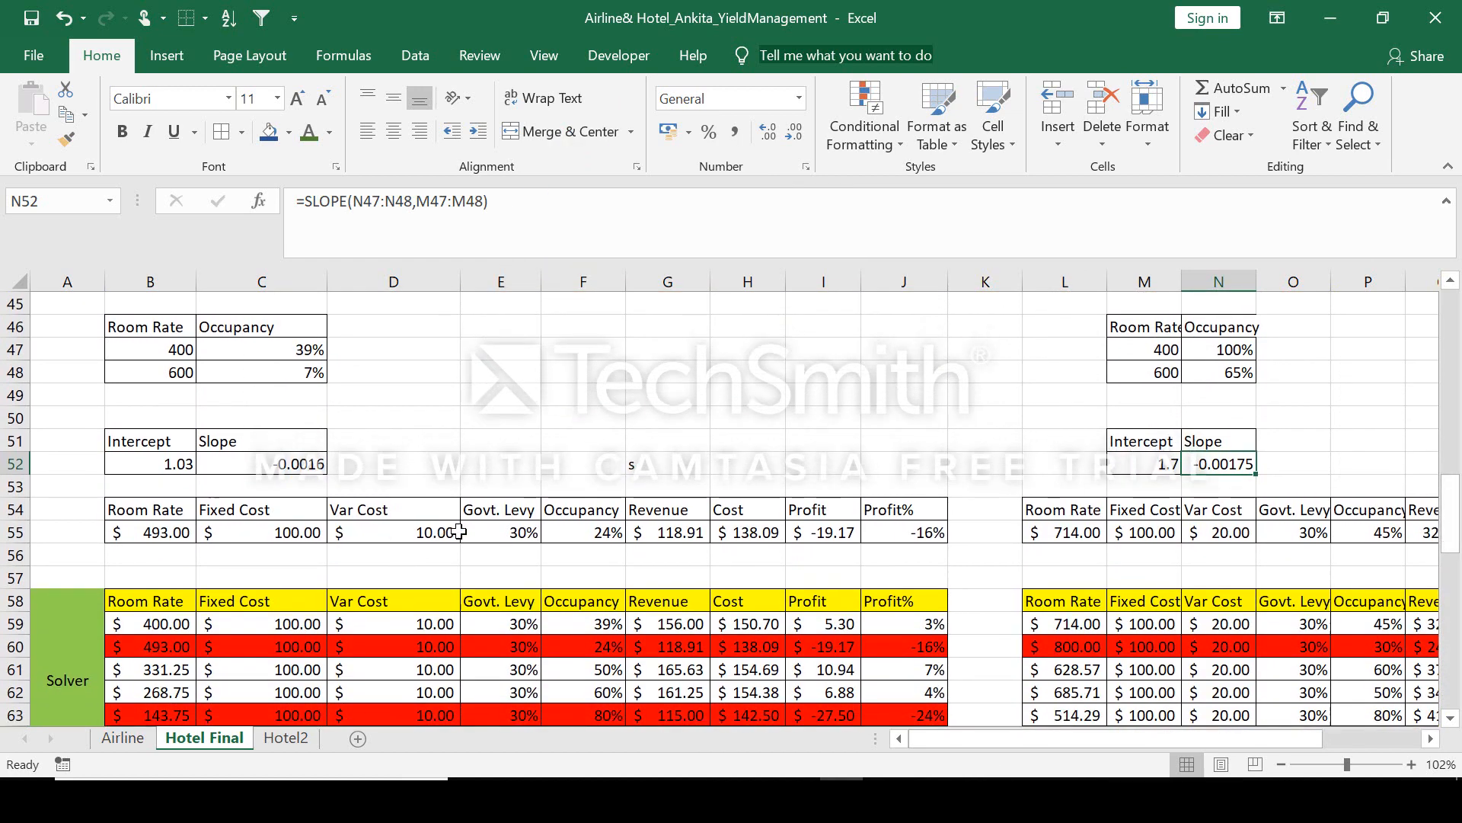
click(692, 533)
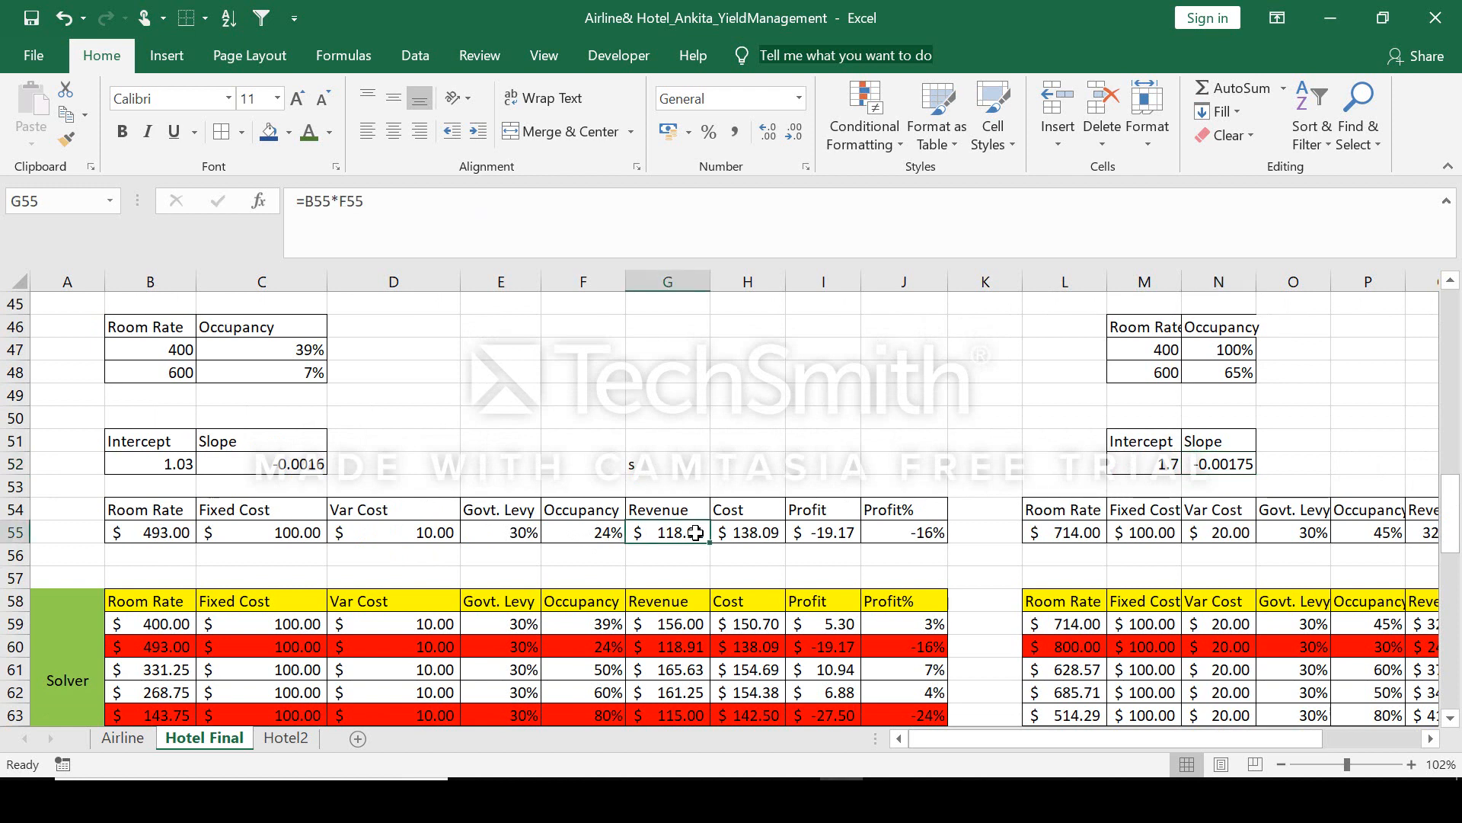
click(582, 536)
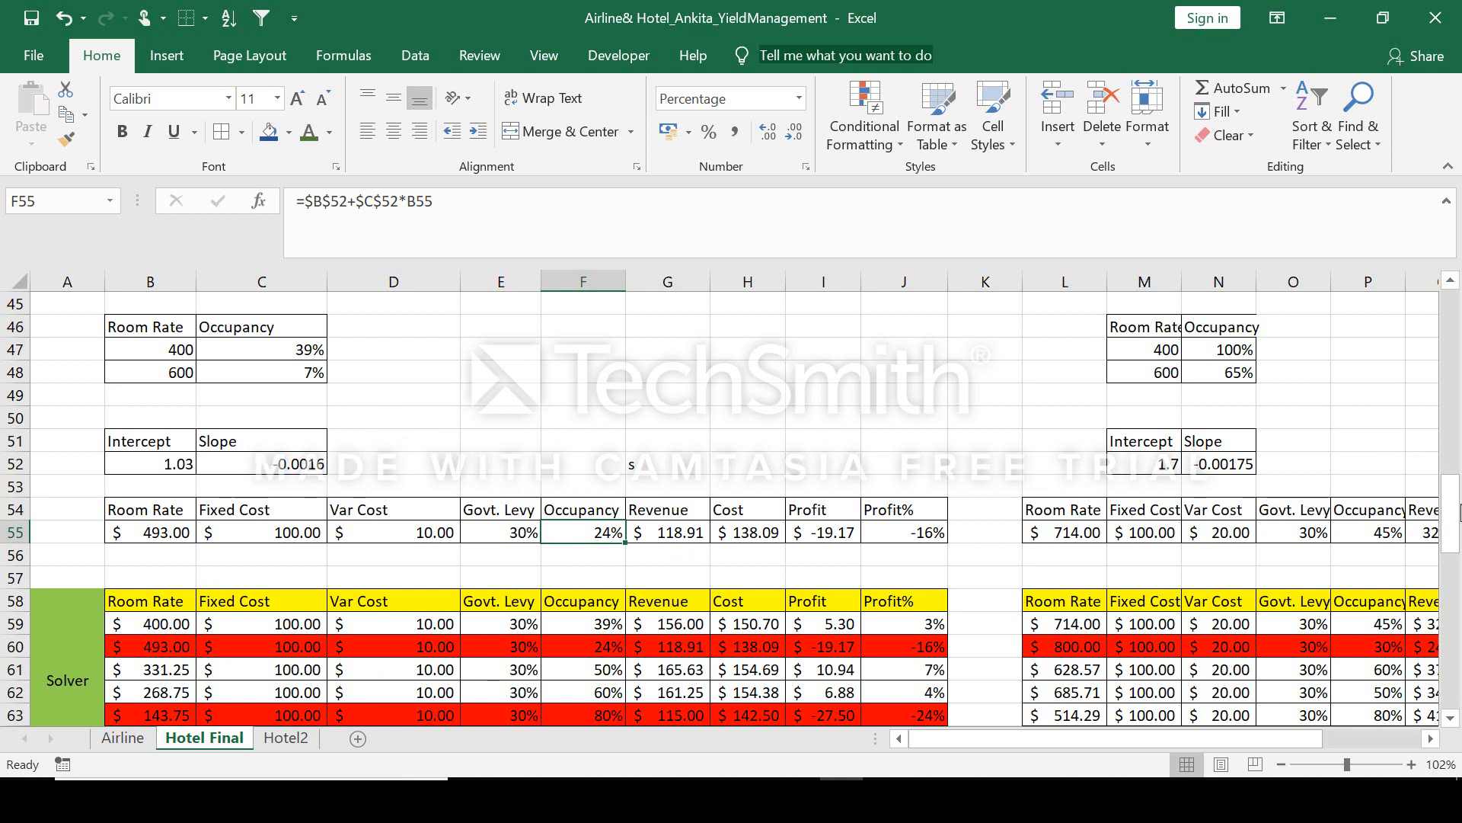
- Check the current-season and cricket-season trendline equations on the occupancy chart against the scenario formula
drag(1459, 512, 1457, 364)
click(1160, 540)
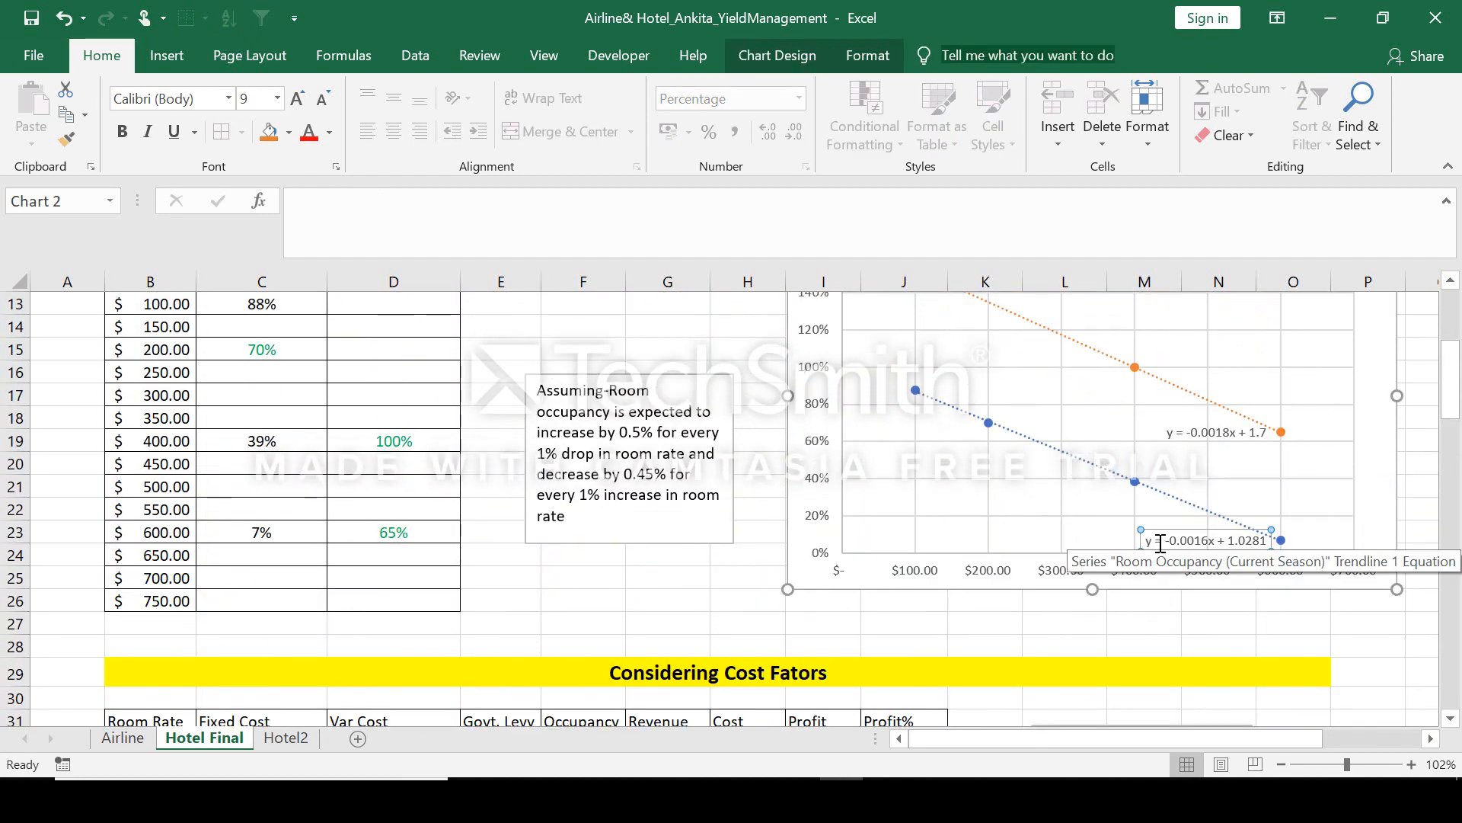
click(1219, 437)
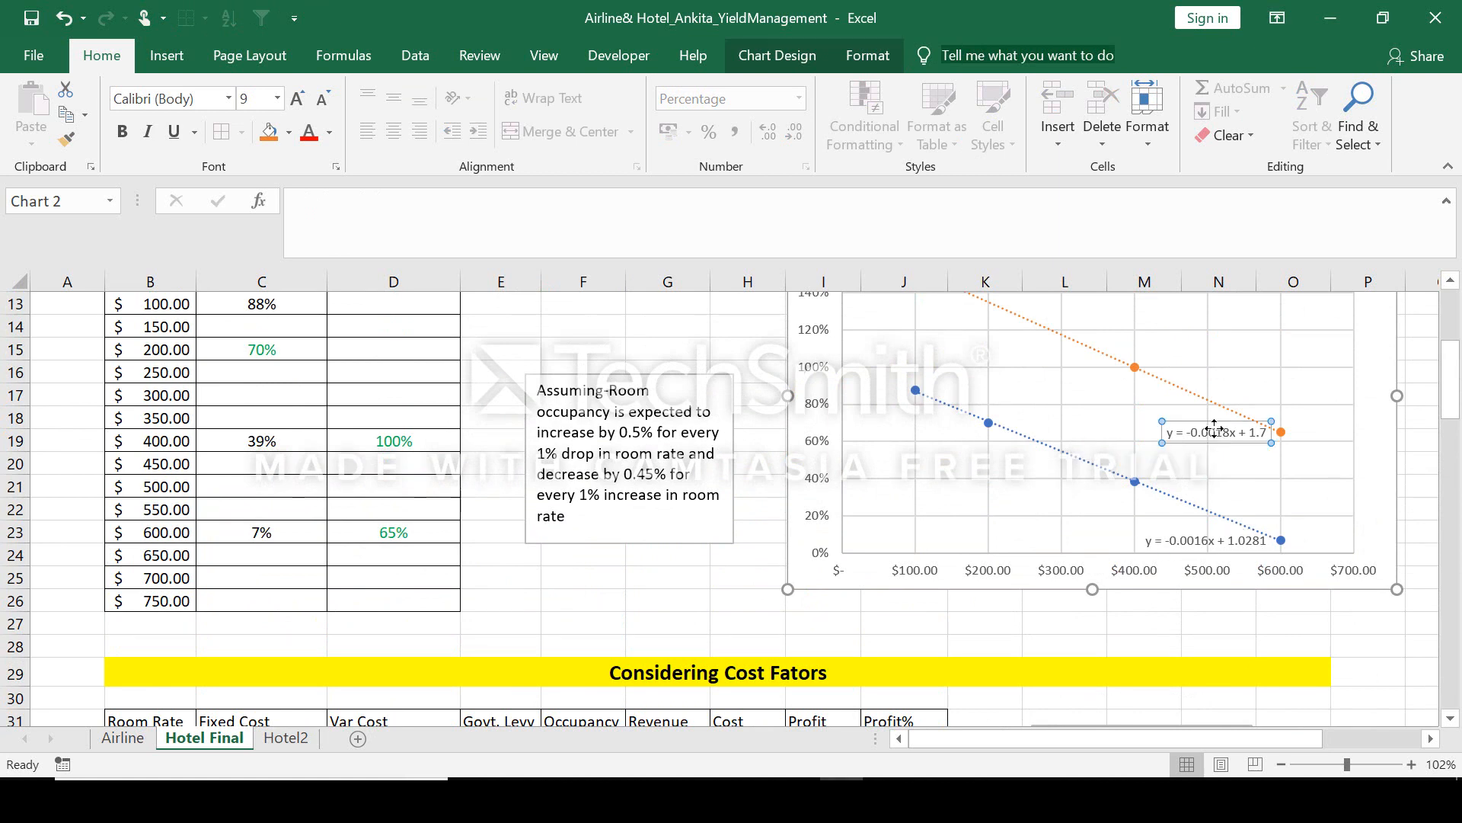
- Compare the intercept-and-slope occupancy formulas in F55 and P55 for both seasons, including the current-season room rate in B55
click(1347, 648)
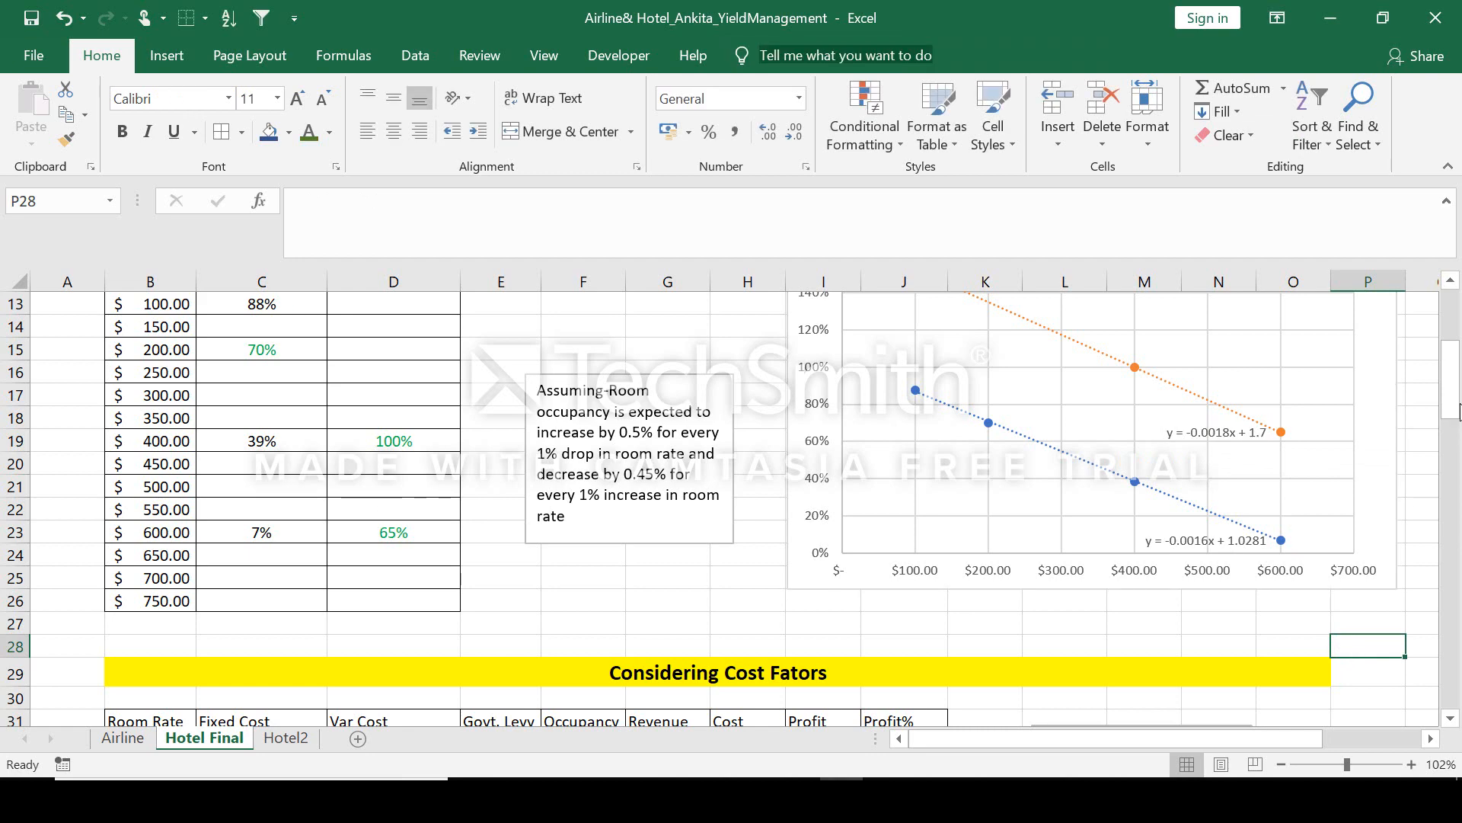
drag(1451, 388, 1461, 518)
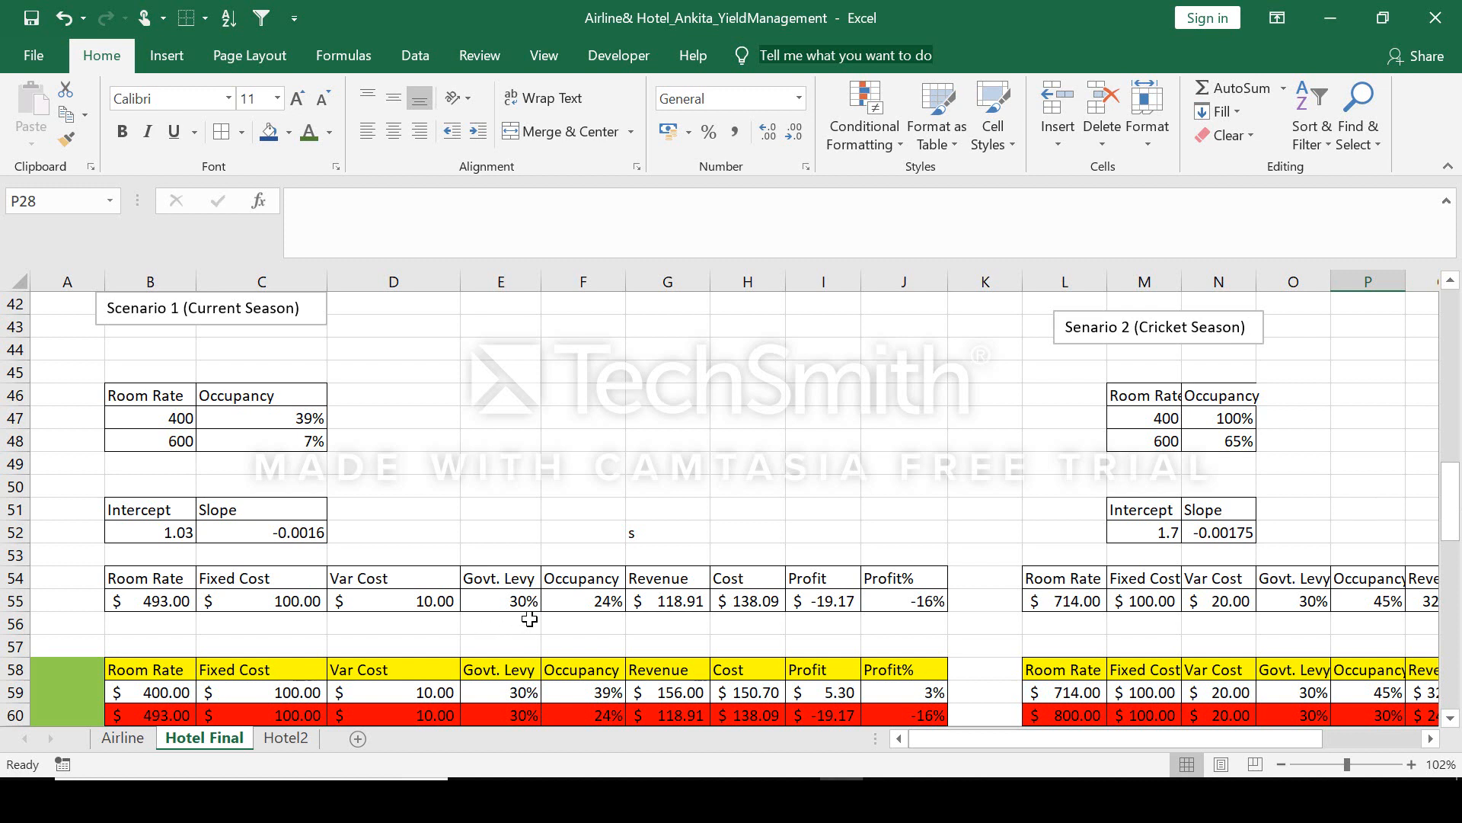
click(573, 601)
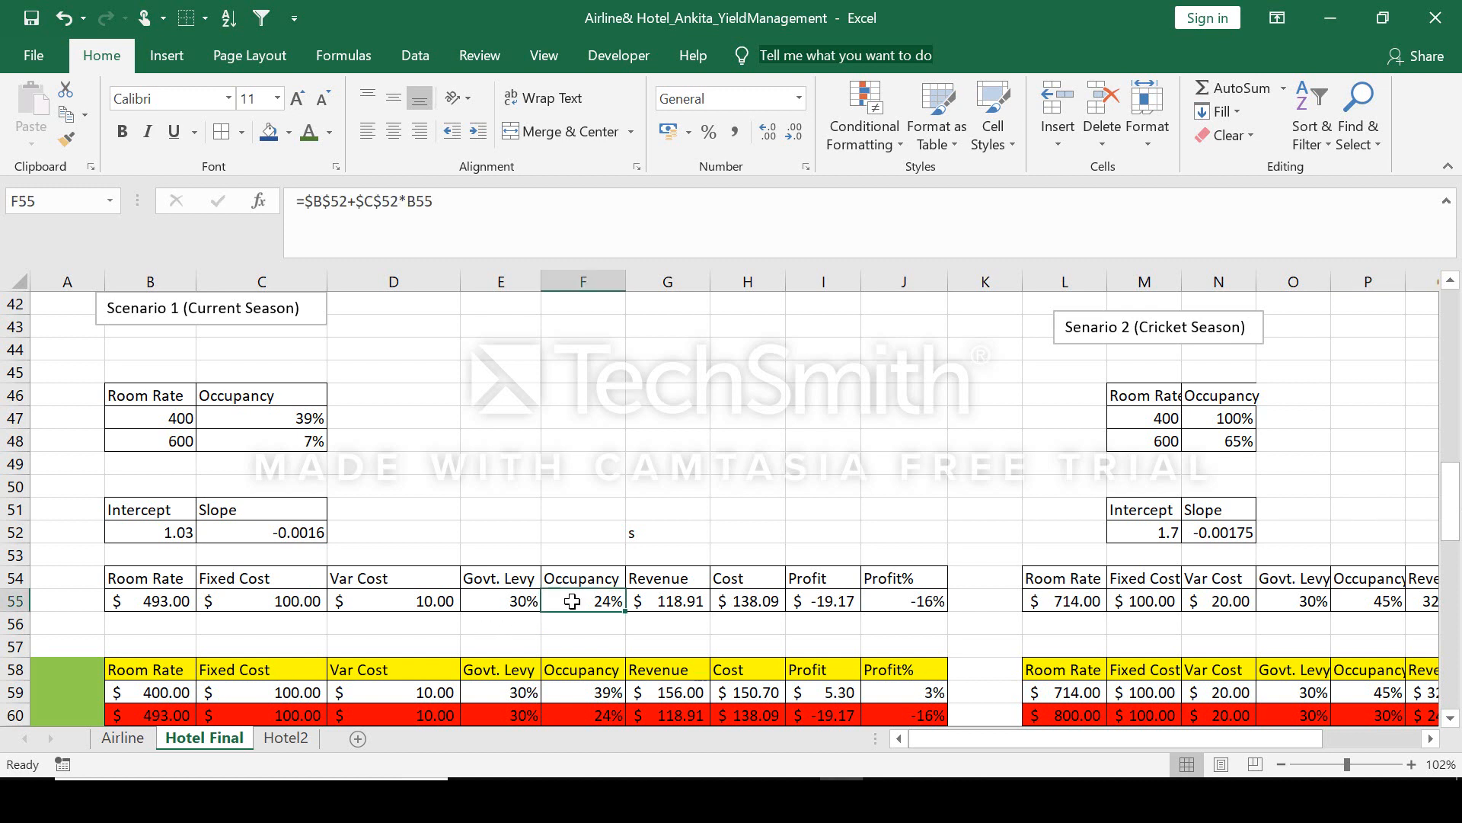
click(173, 603)
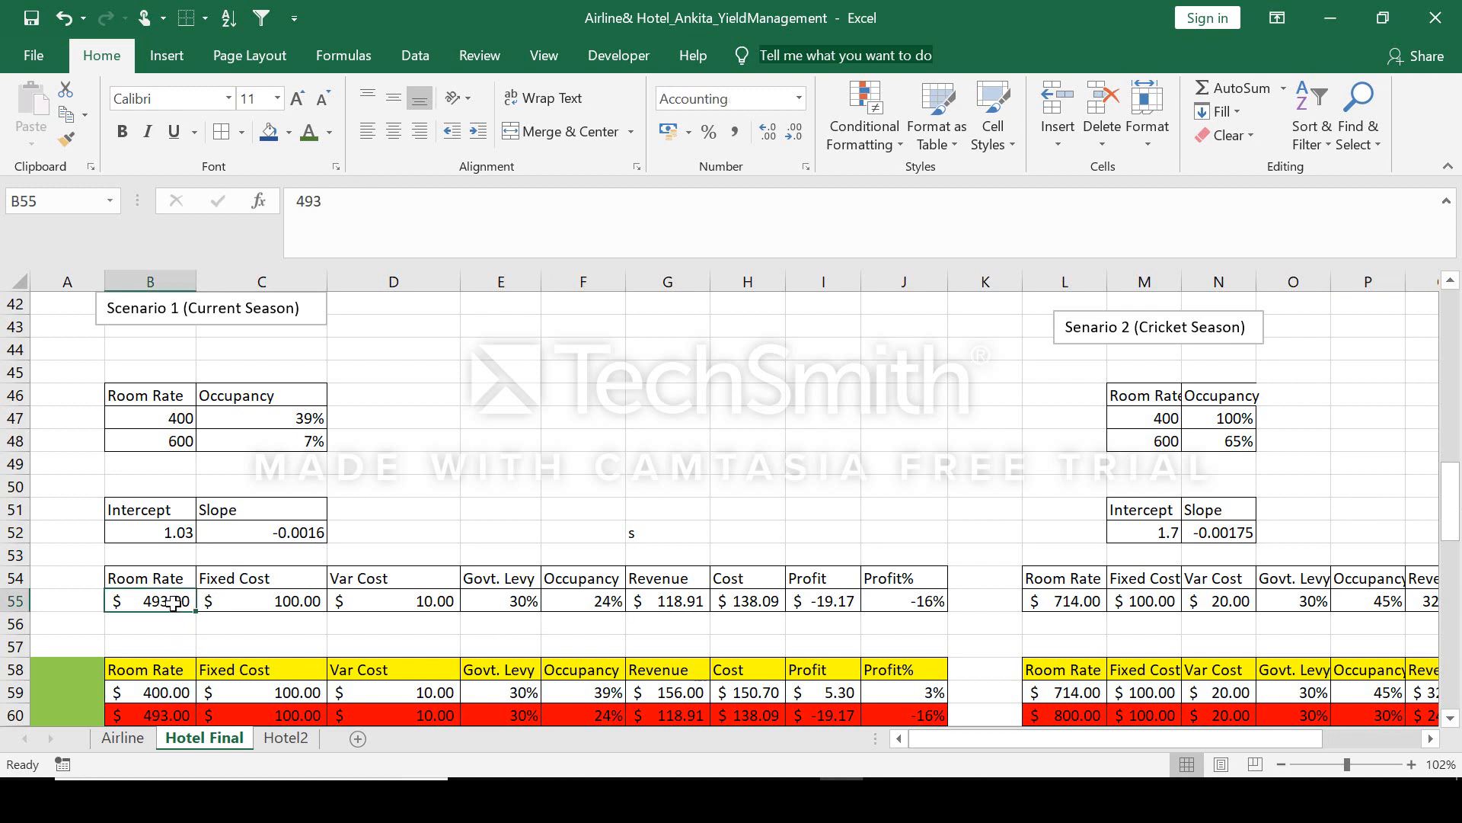
click(564, 607)
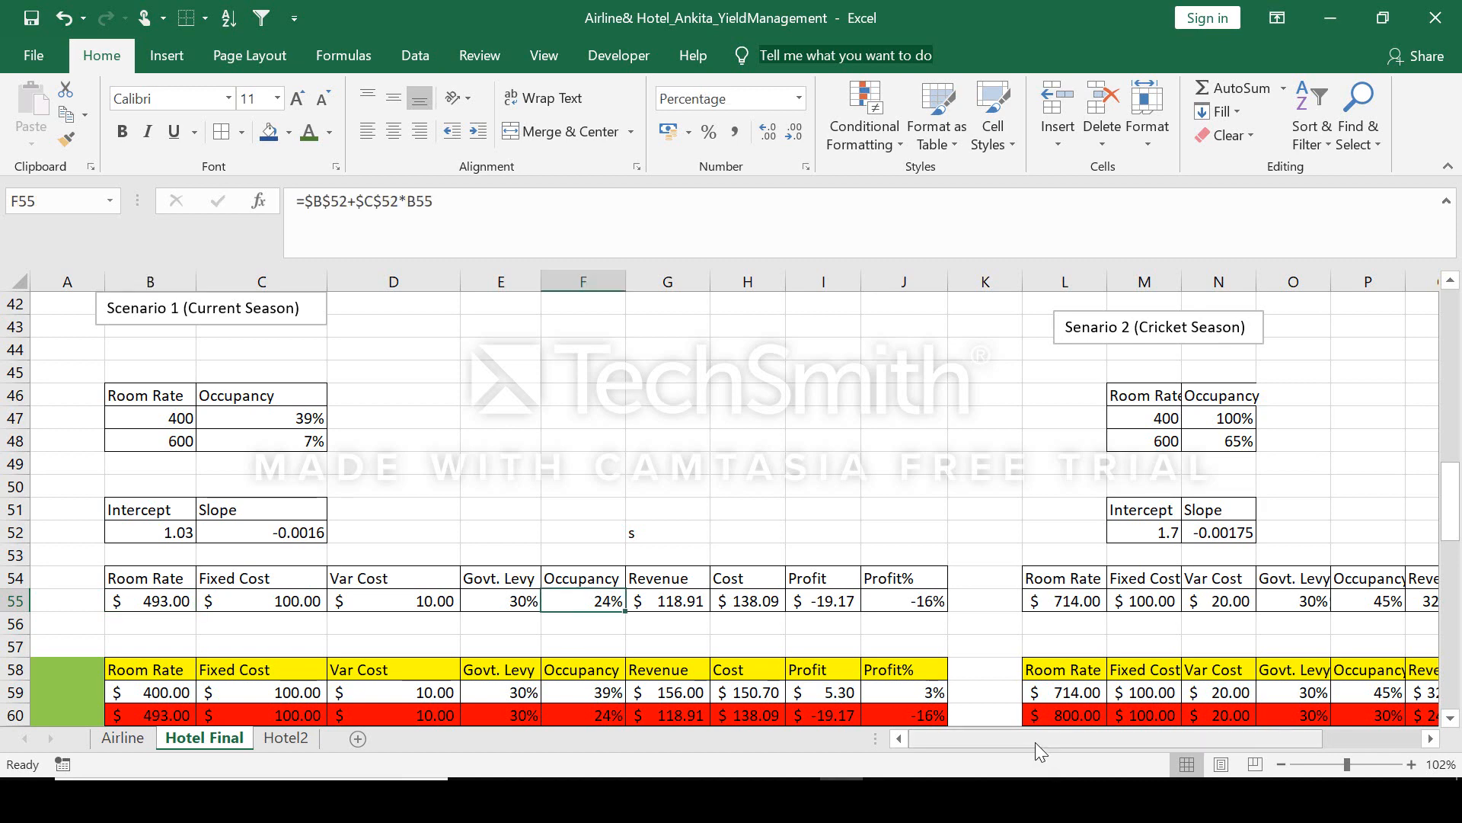
drag(1035, 742, 1130, 745)
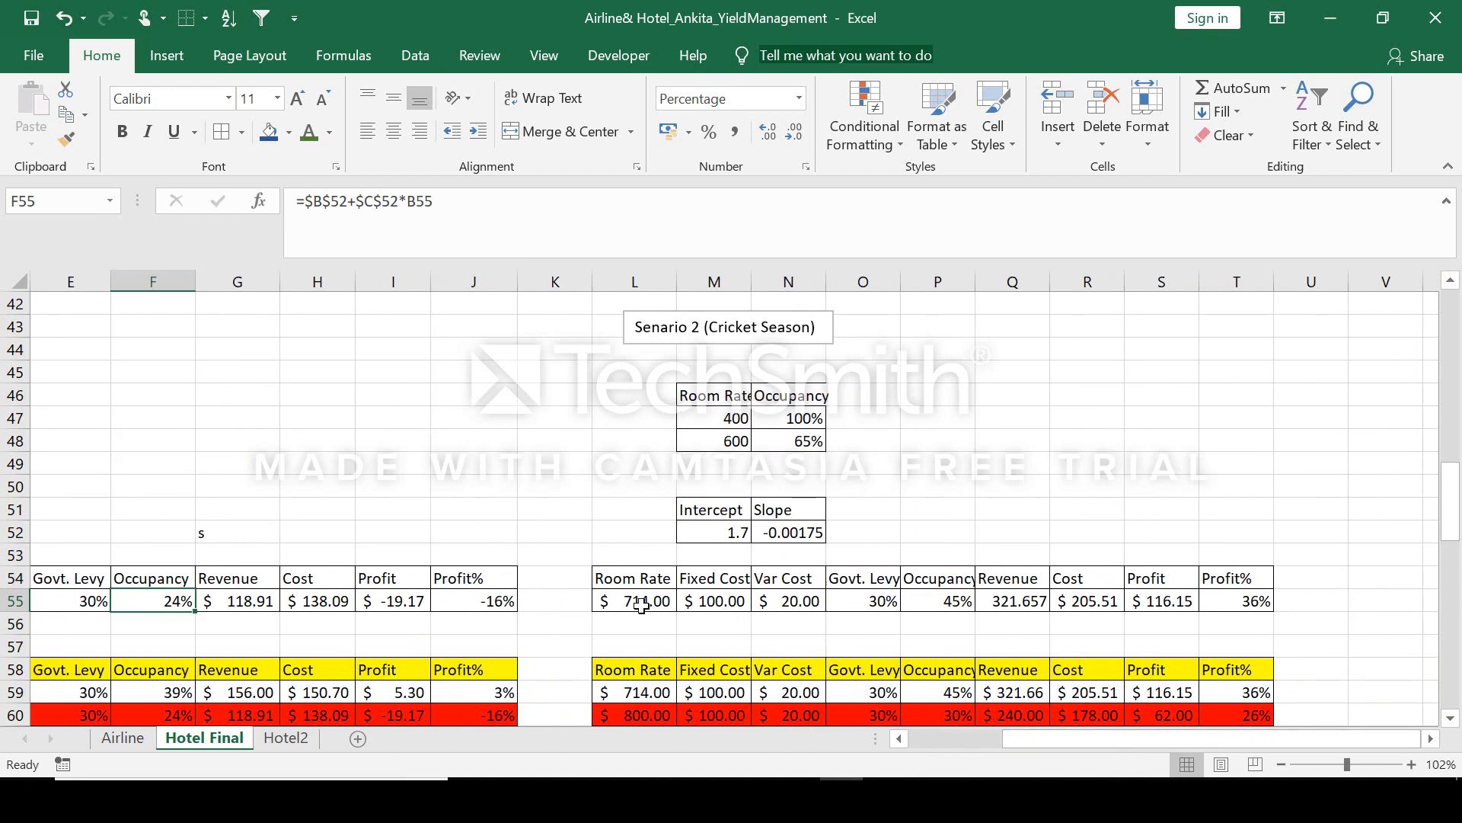
click(960, 601)
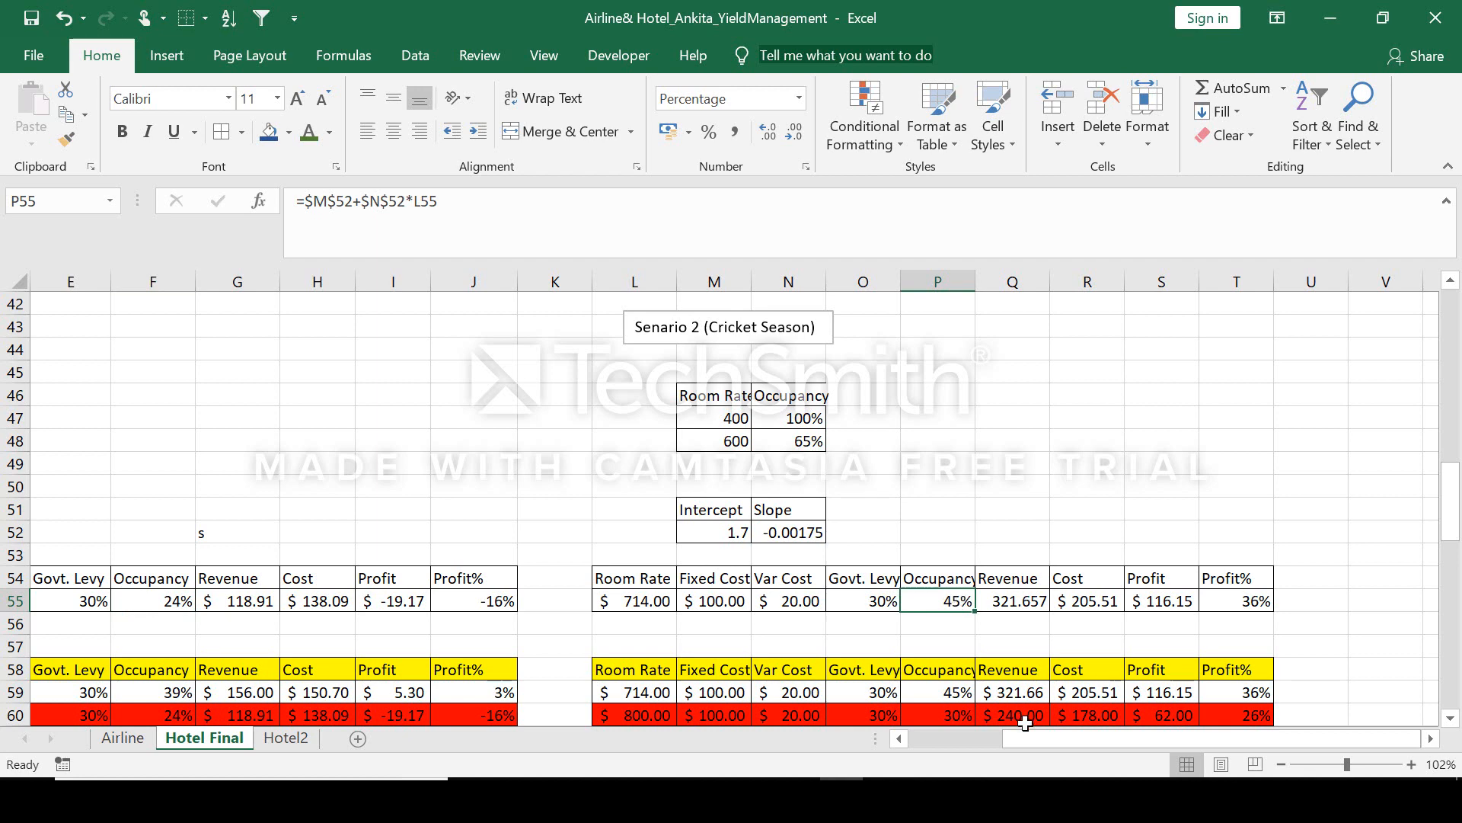
drag(1025, 741, 894, 738)
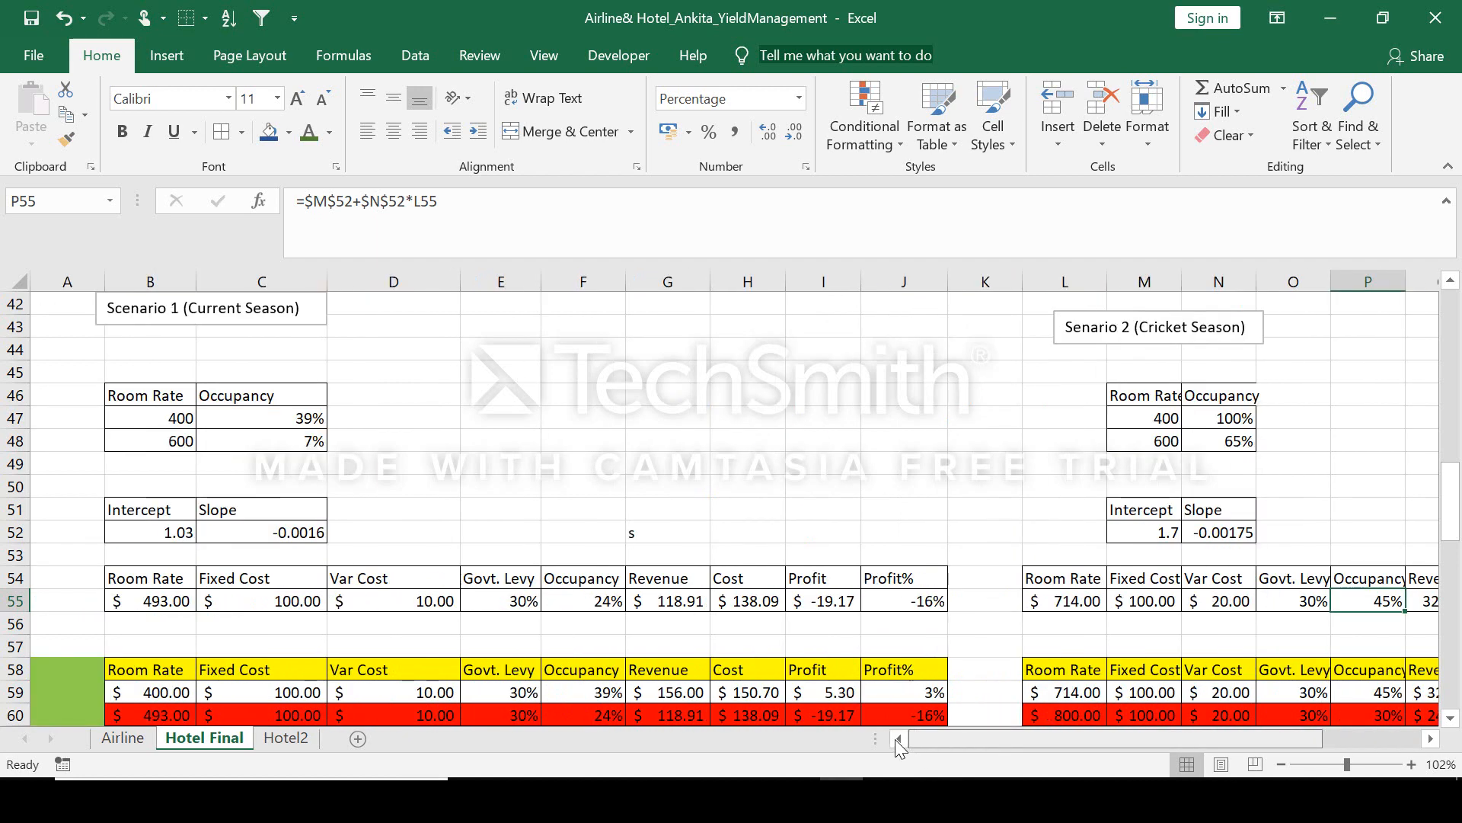
- Inspect the occupancy formula in F59, the profit formula in I59 and the room rate in B59 of the current-season Solver table
drag(1454, 487, 1460, 524)
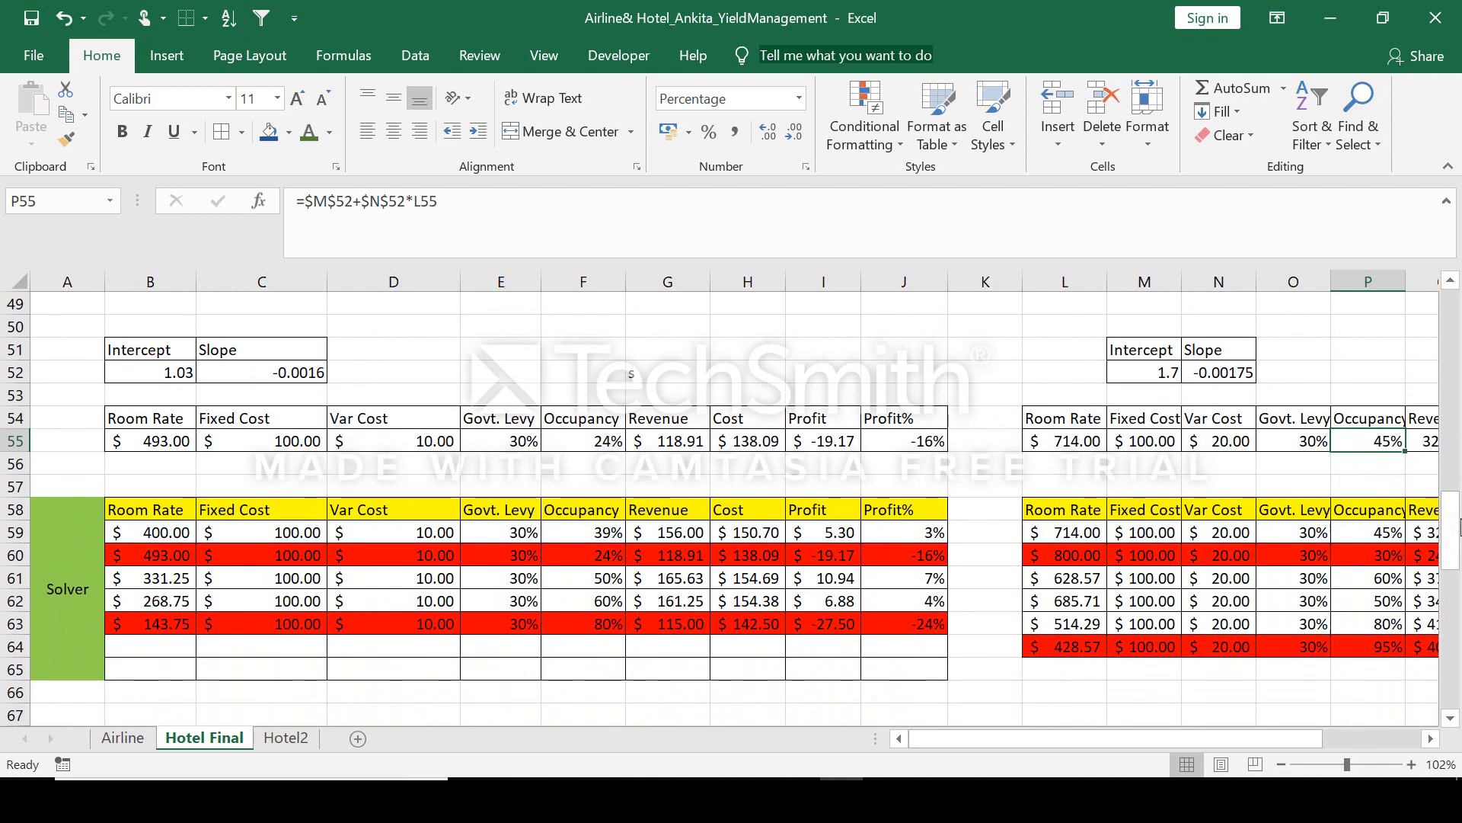
click(592, 533)
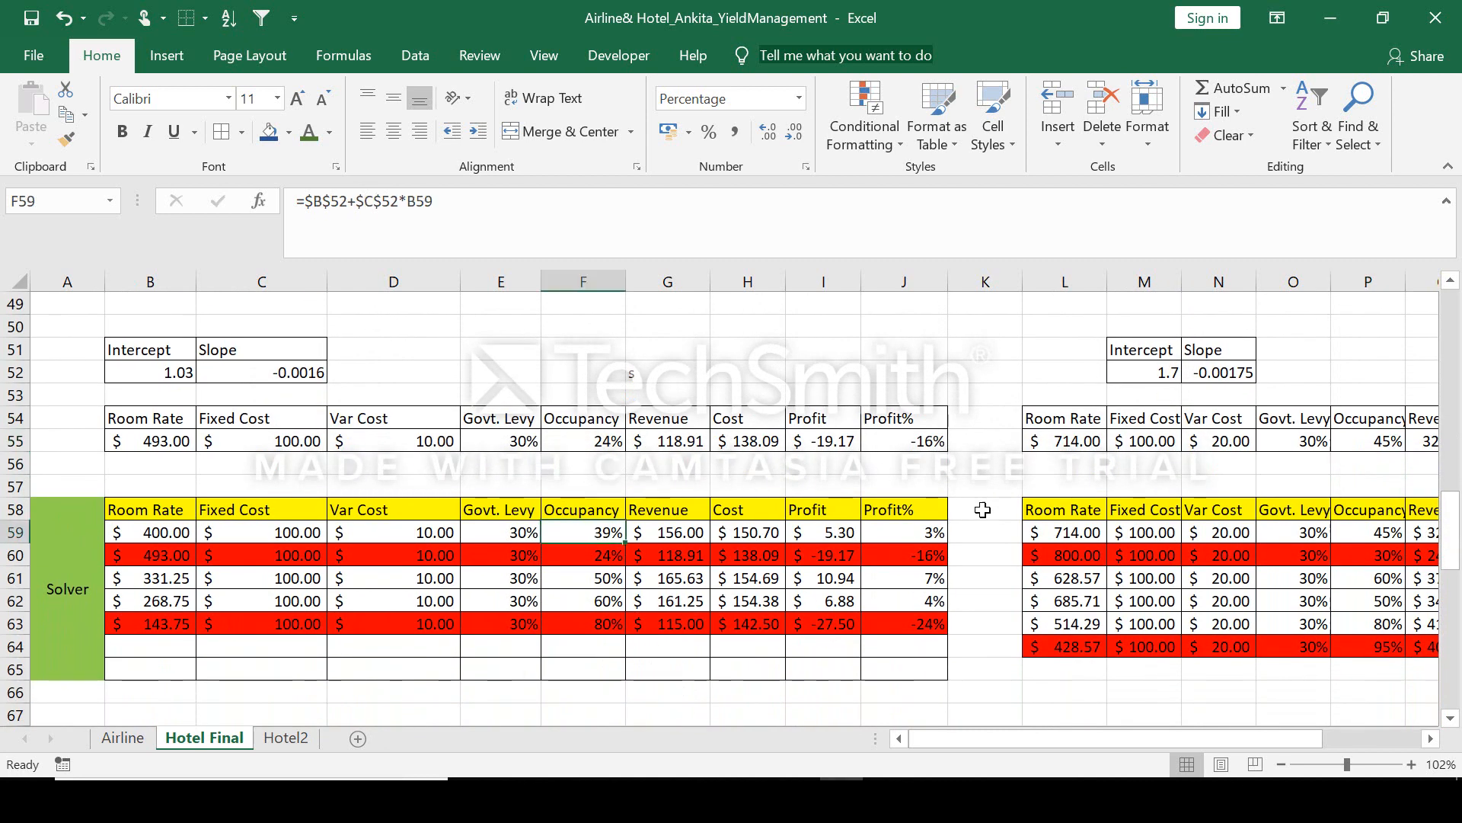
click(831, 538)
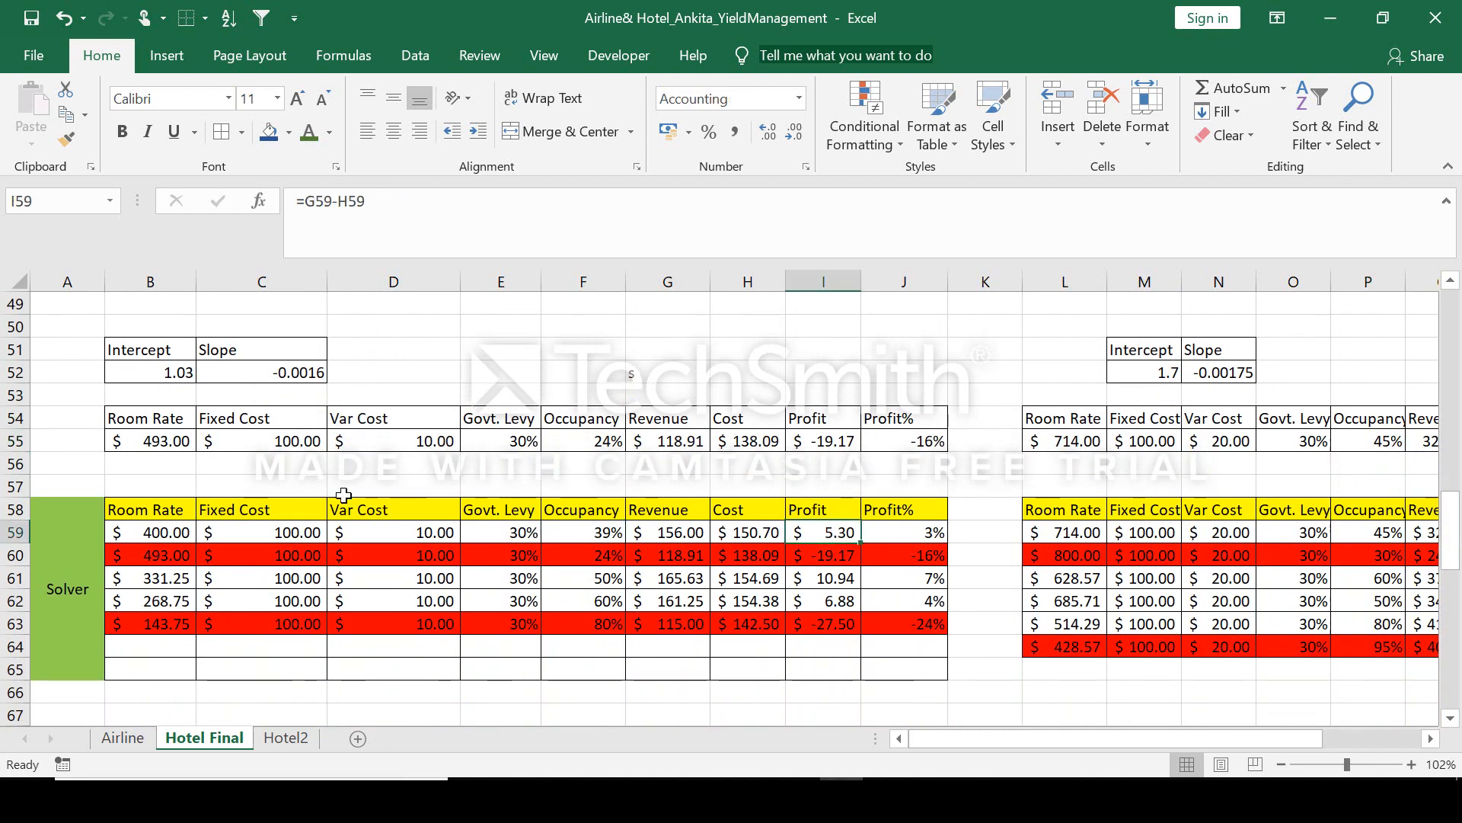
click(175, 538)
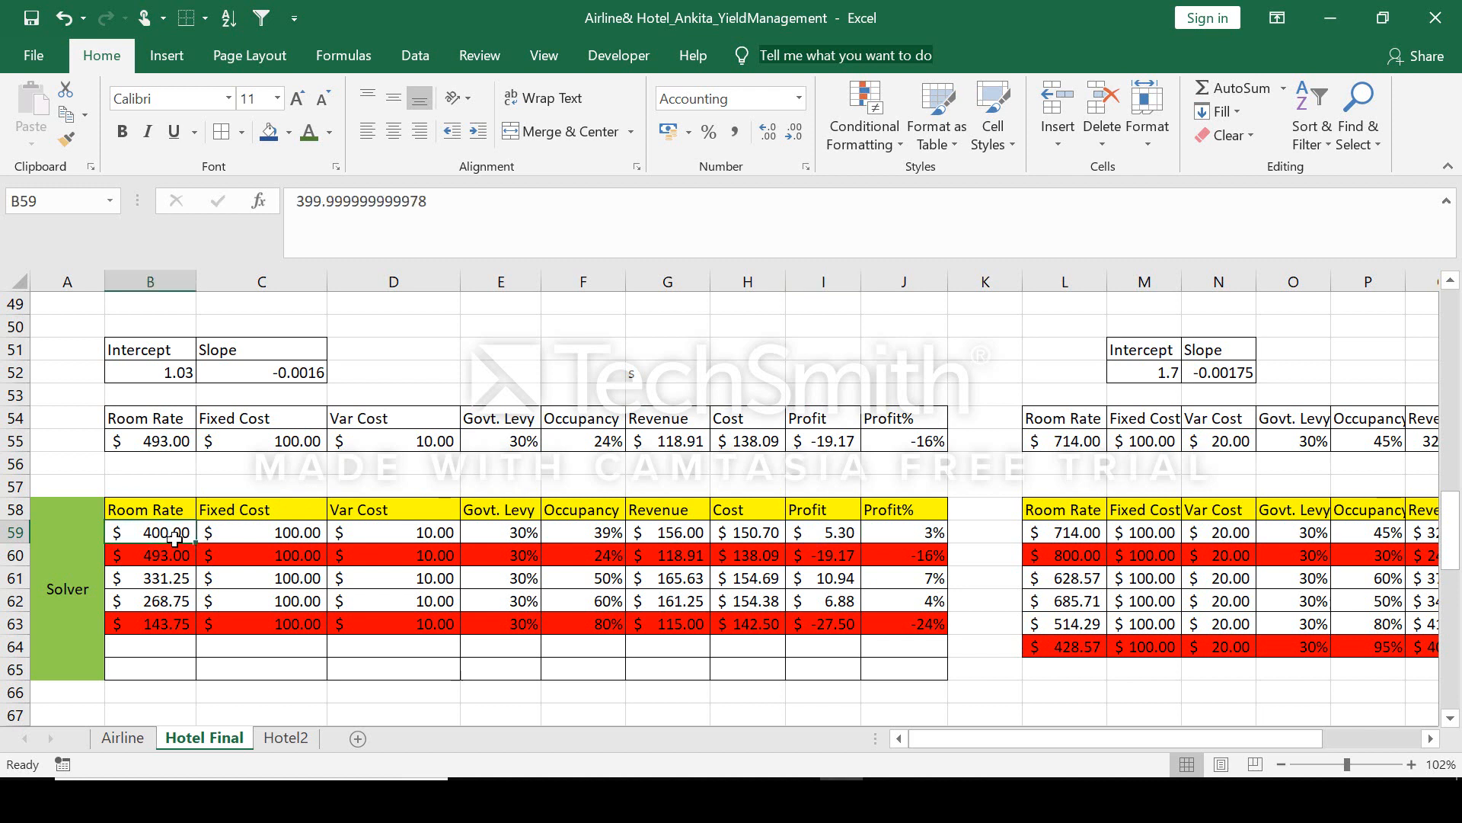
click(832, 536)
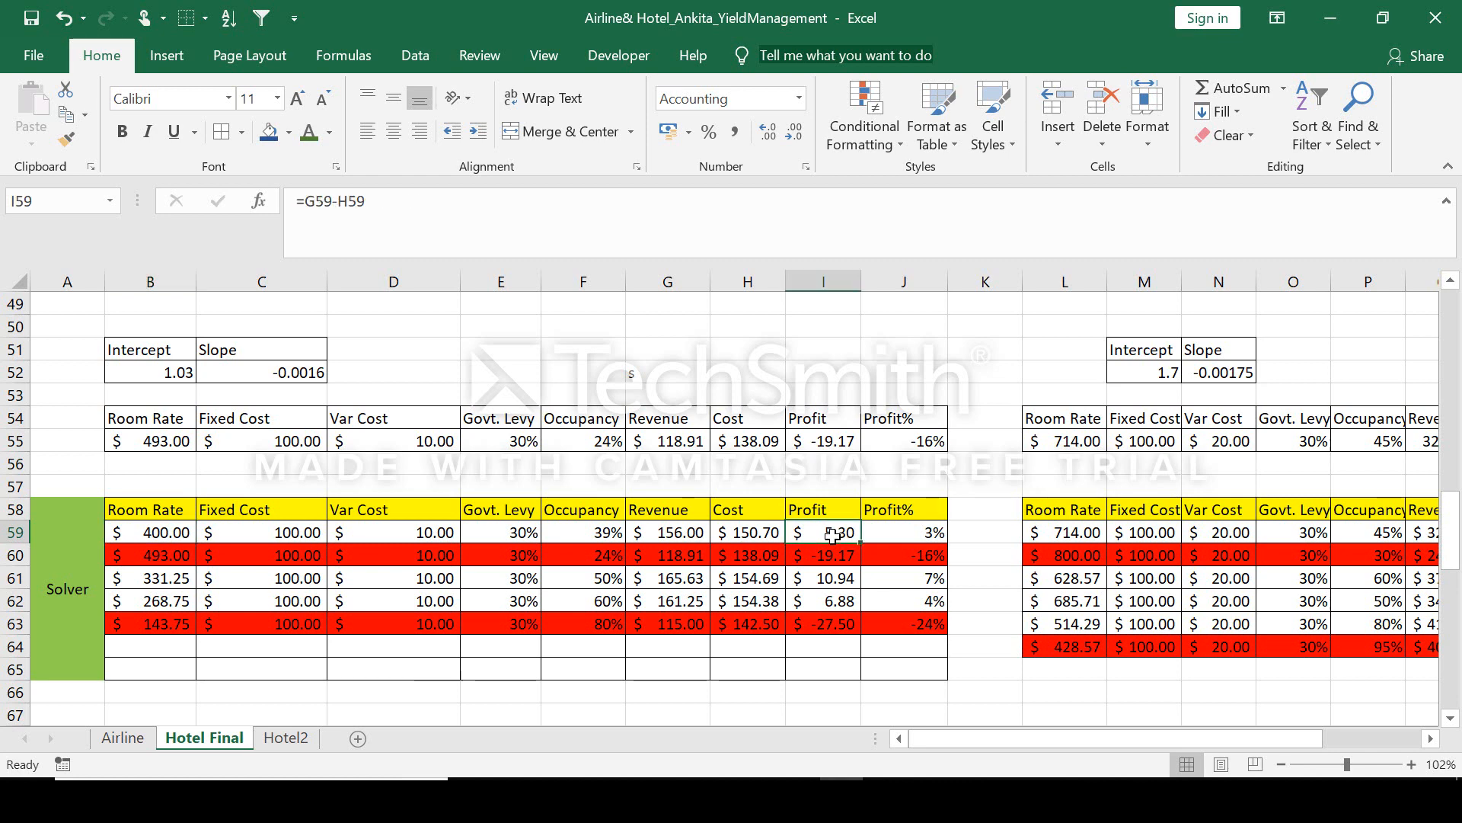
- Open Solver and set the objective to maximize the profit in I59
click(431, 53)
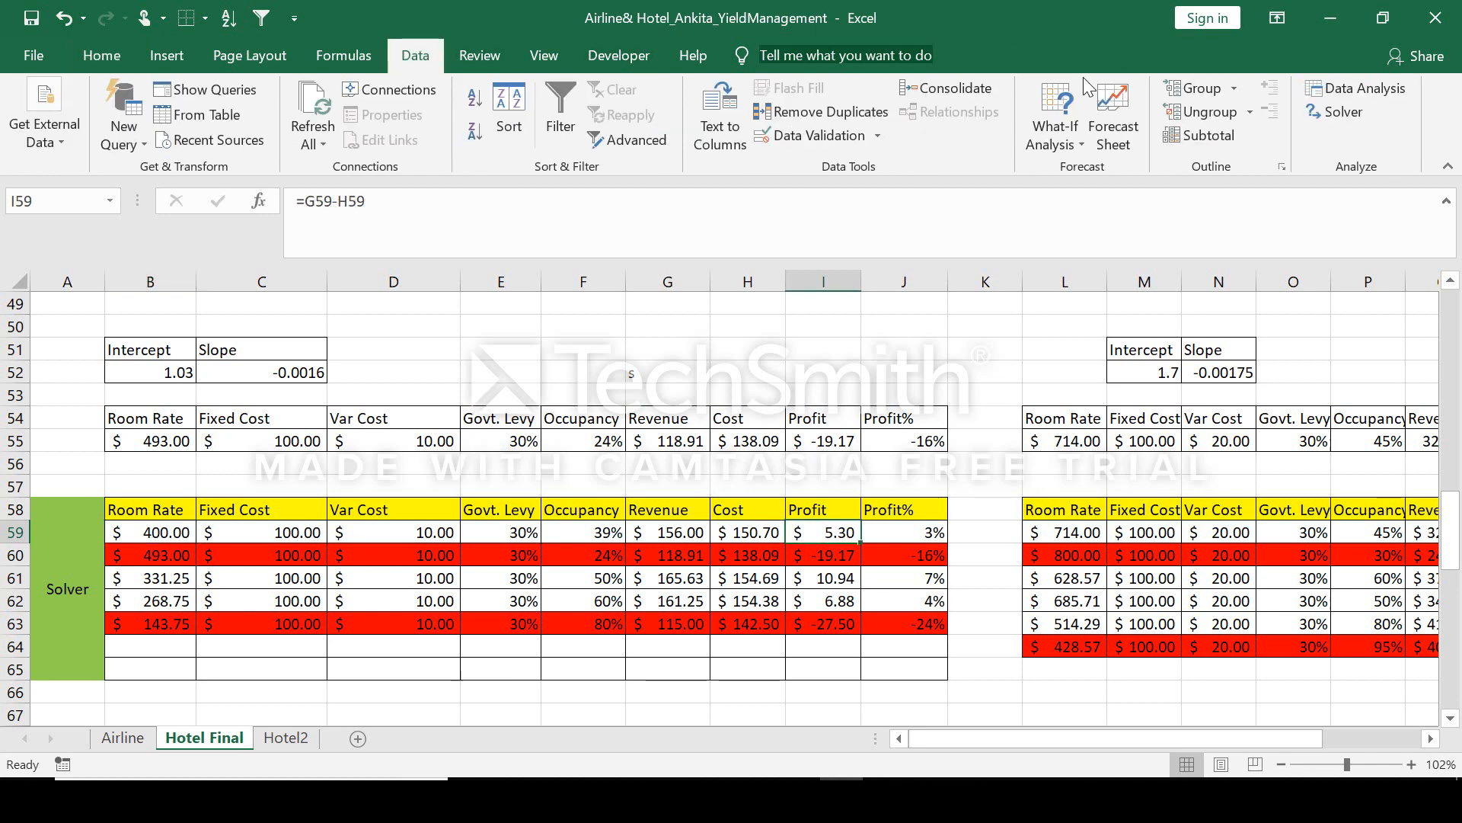
click(1337, 111)
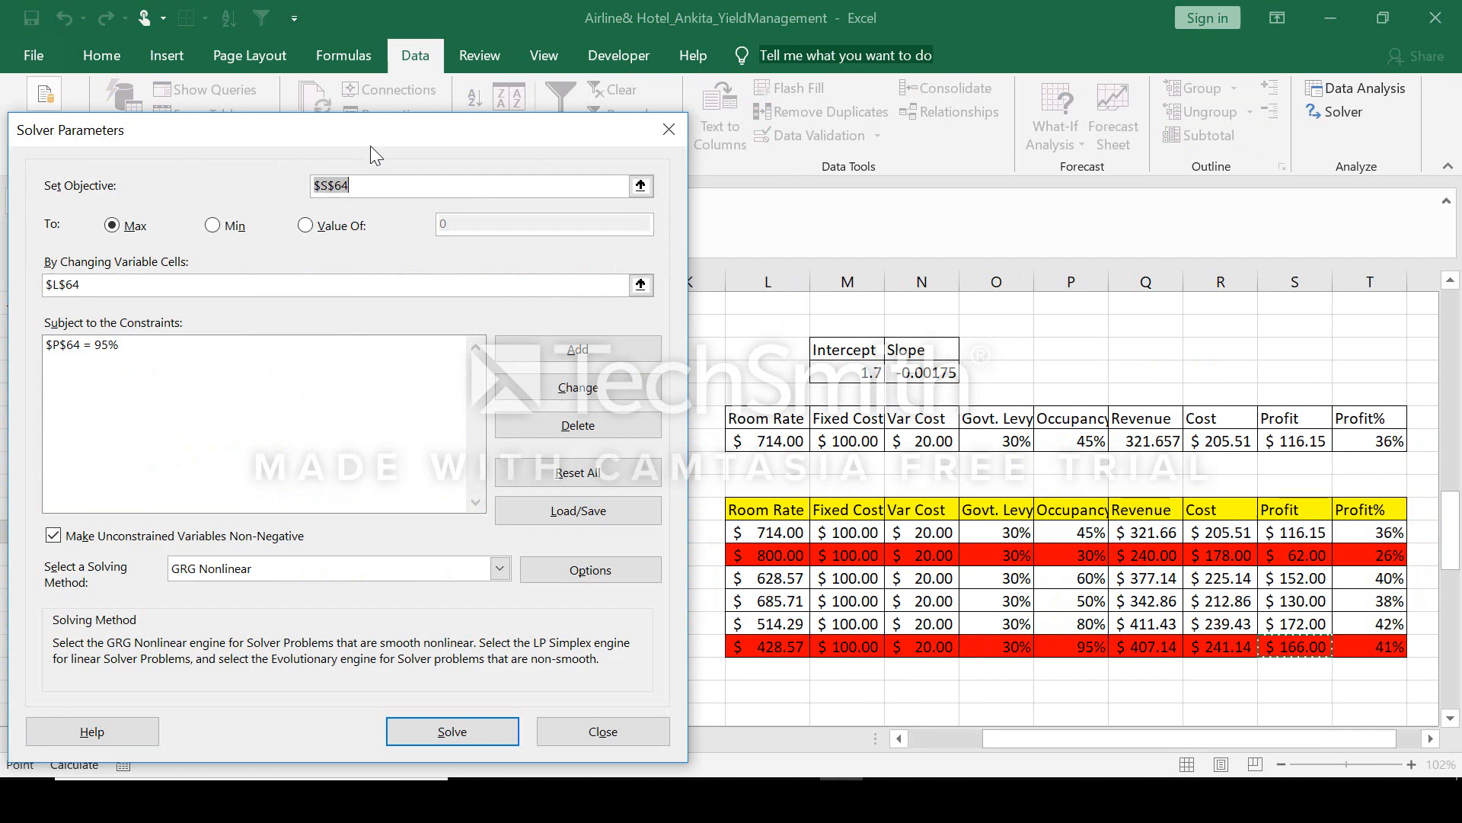
drag(373, 155, 1145, 140)
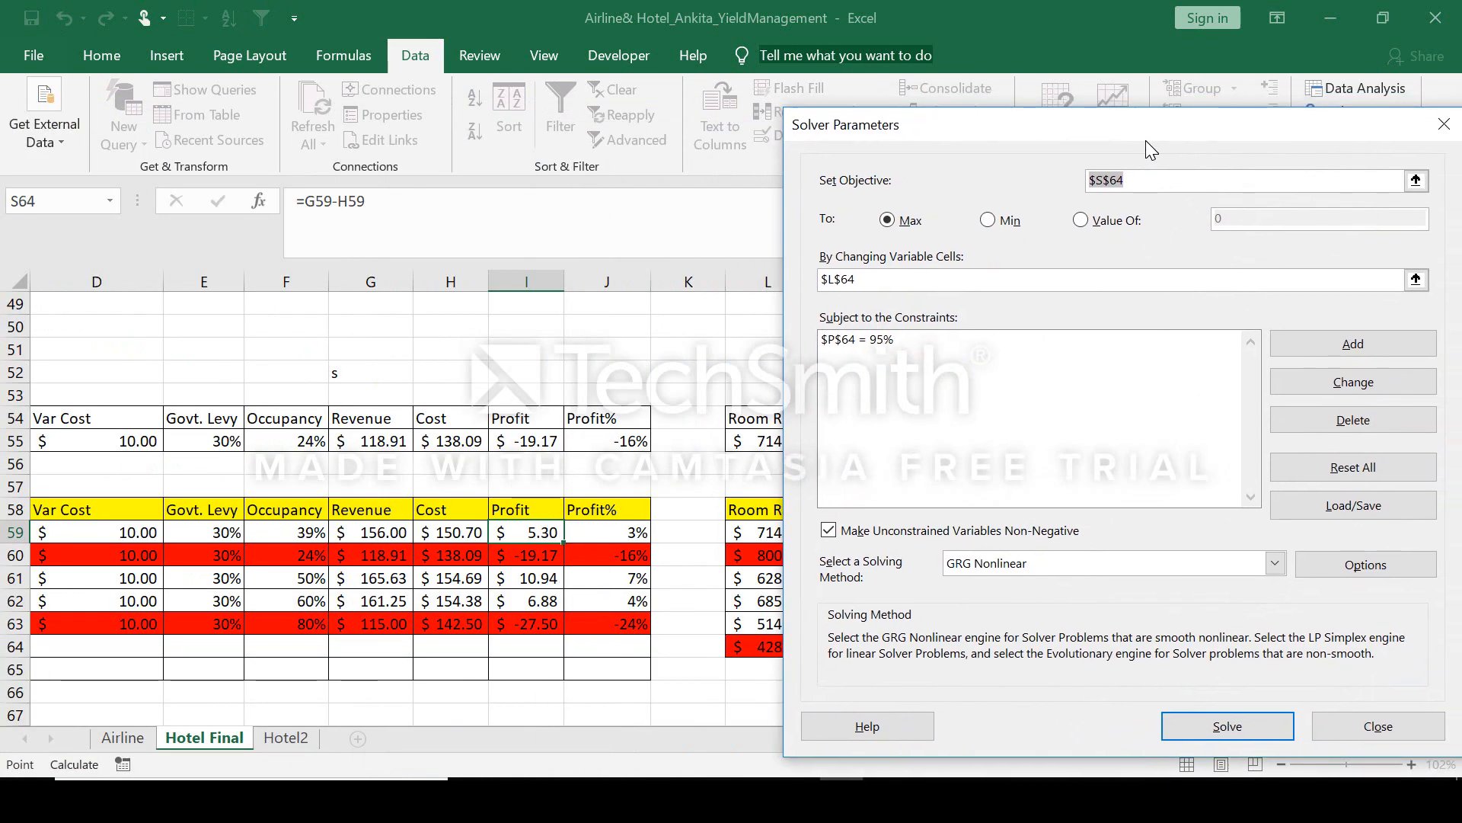
click(1070, 179)
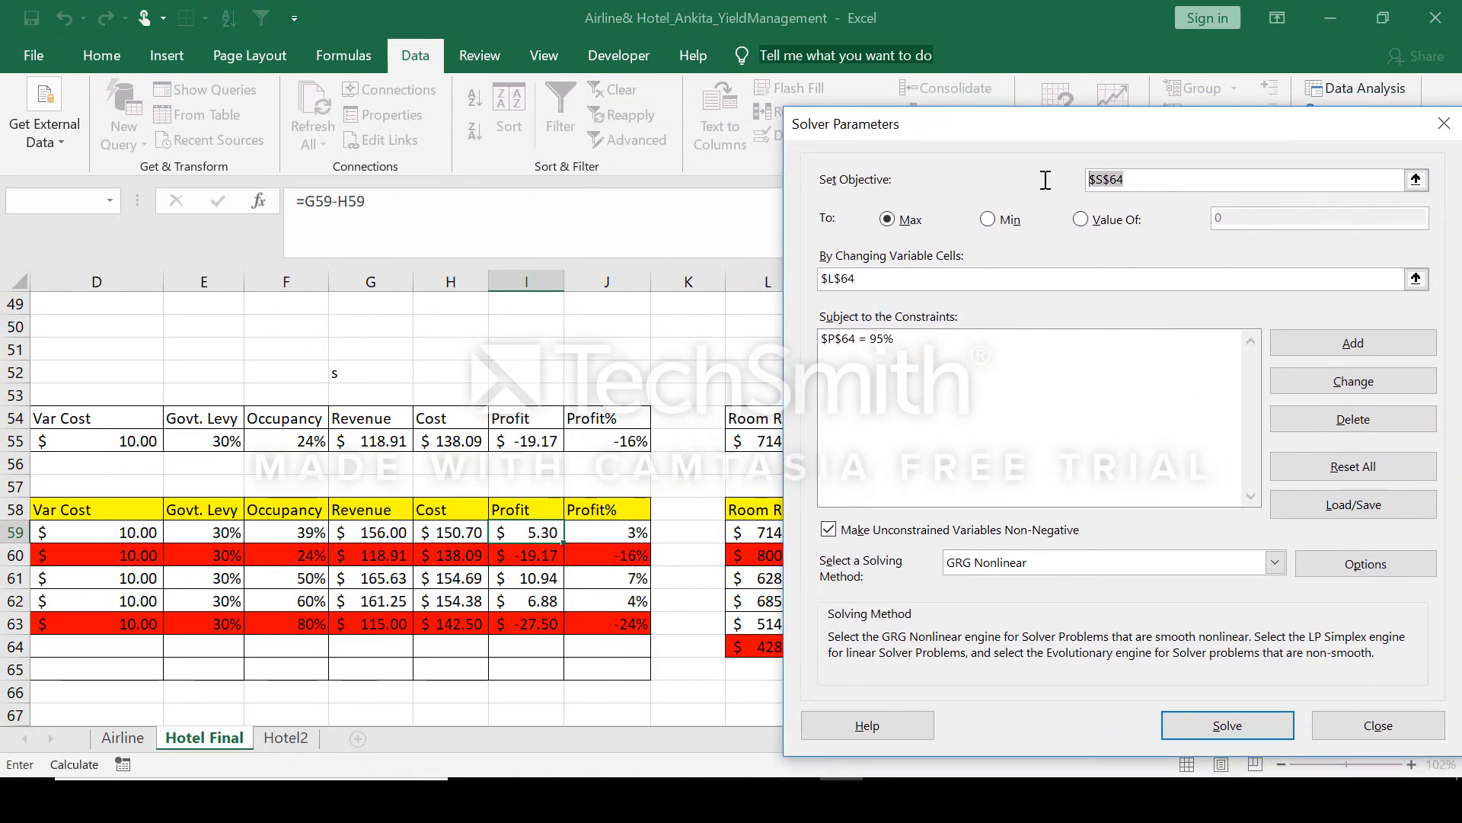
click(548, 531)
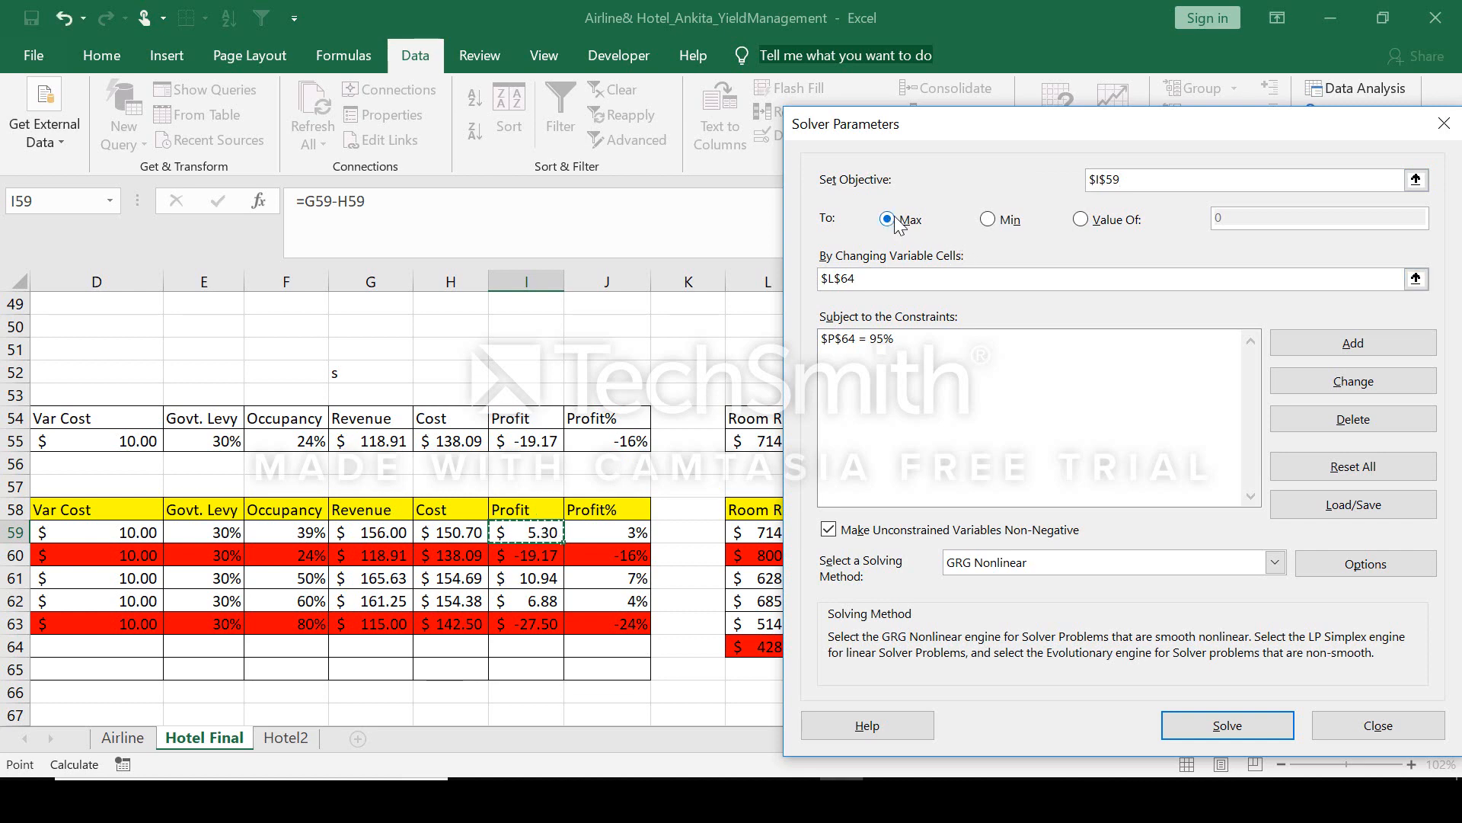
- Set the room rate in B59 as Solver's changing variable cell
click(876, 280)
click(1416, 279)
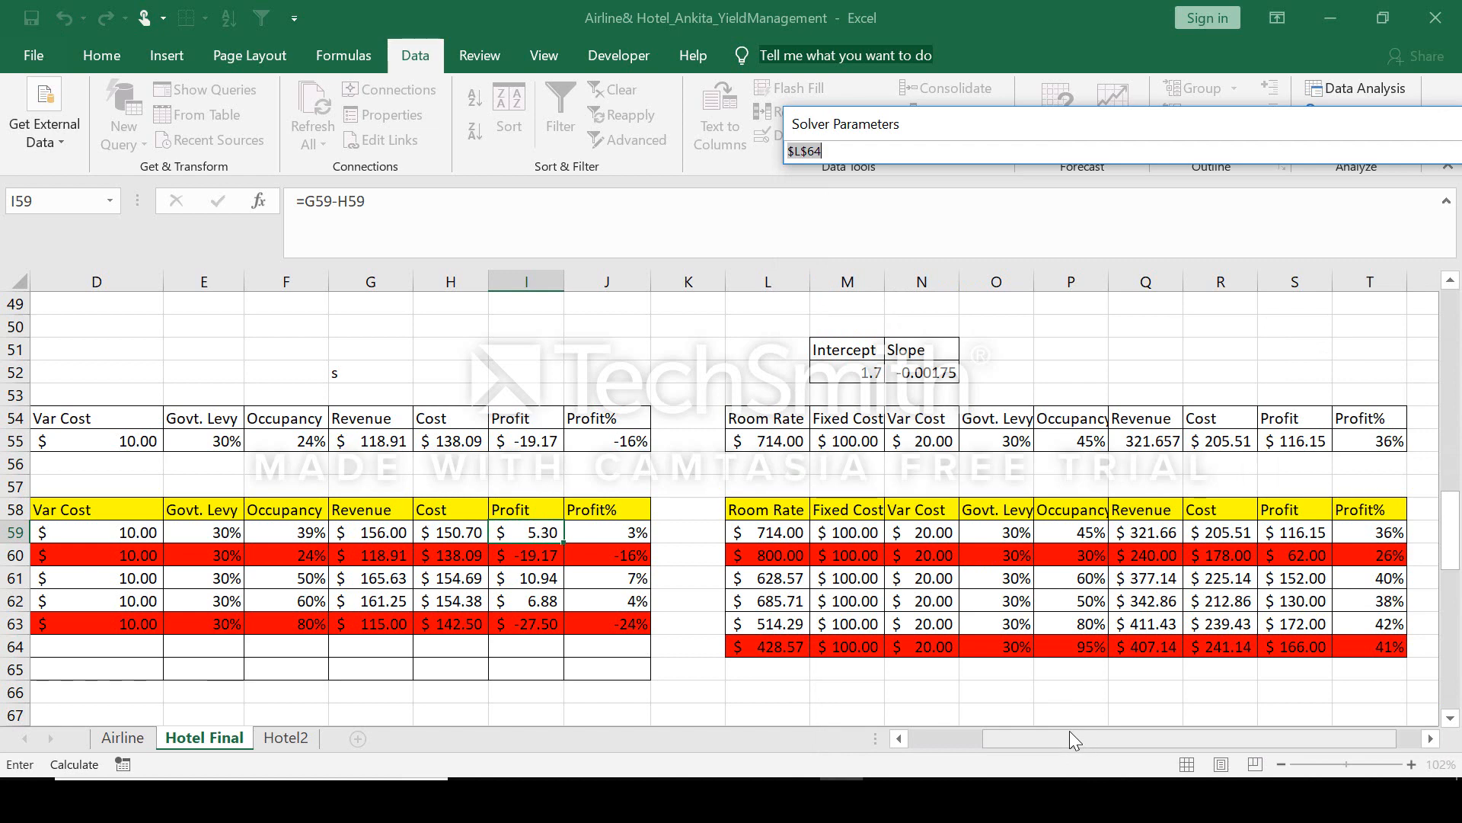
drag(1069, 732, 998, 733)
click(157, 528)
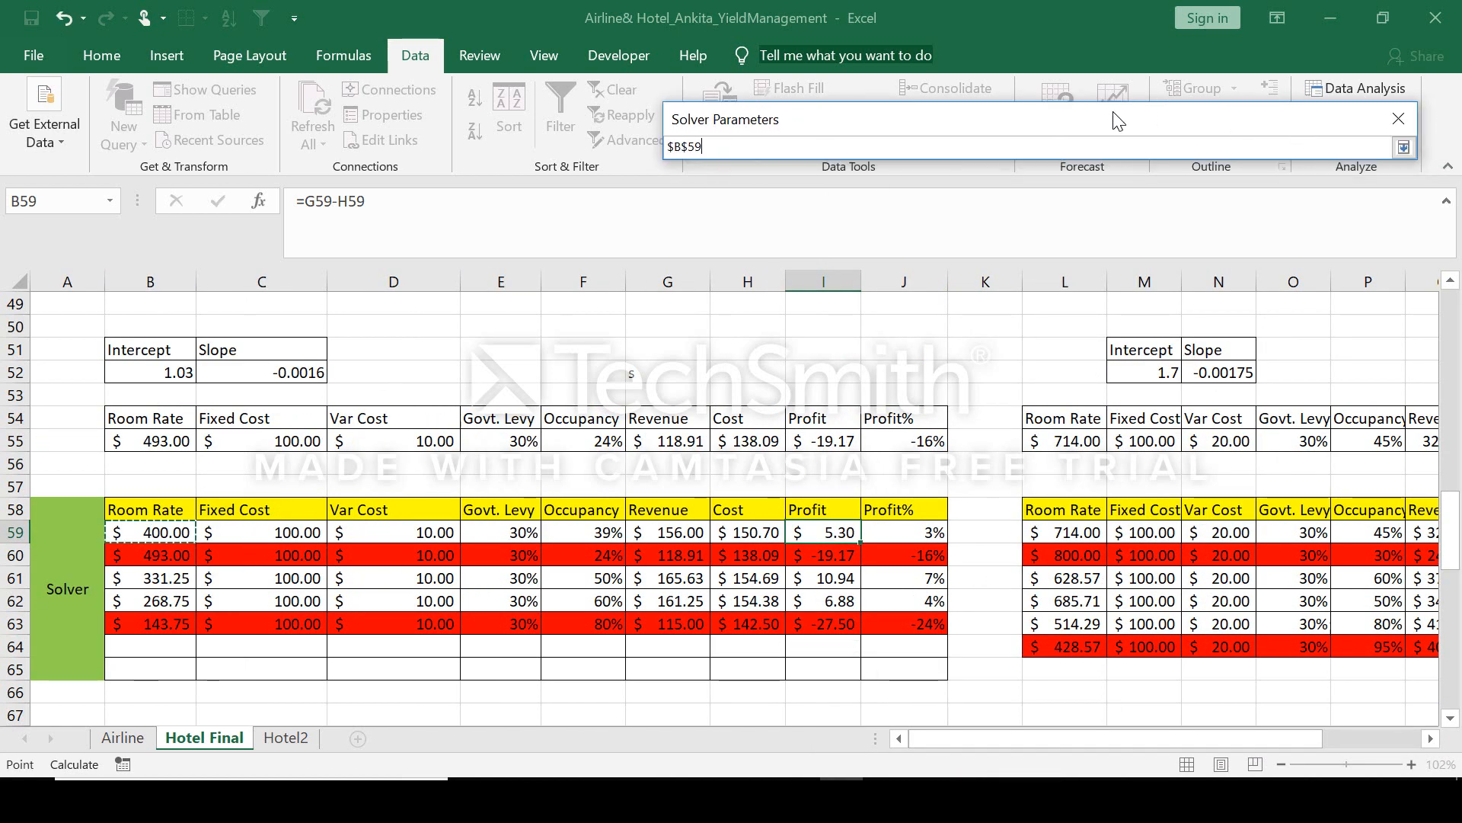
click(1406, 150)
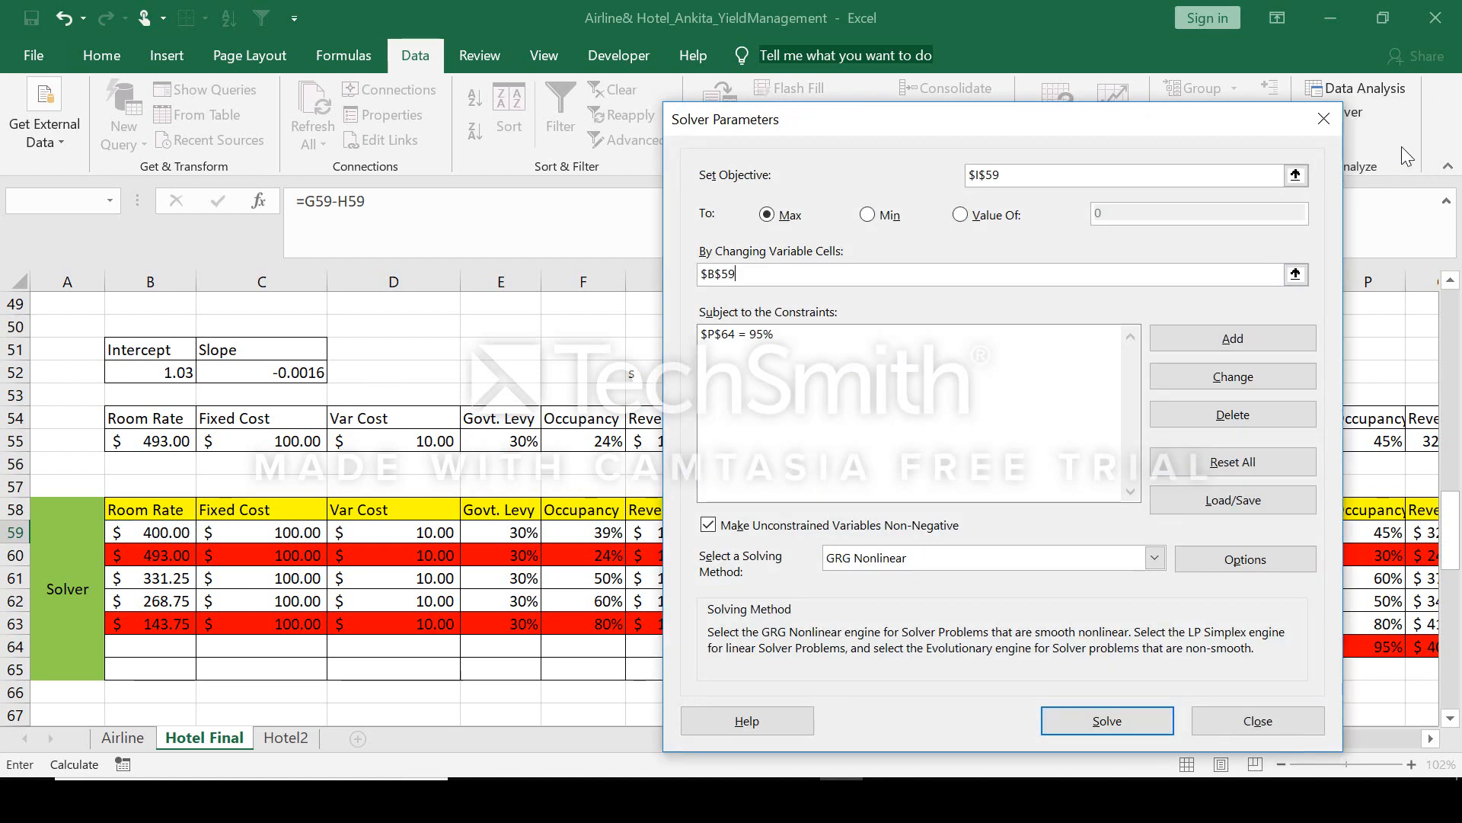
- Change the existing Solver constraint so that the occupancy in F59 equals 39%
click(771, 335)
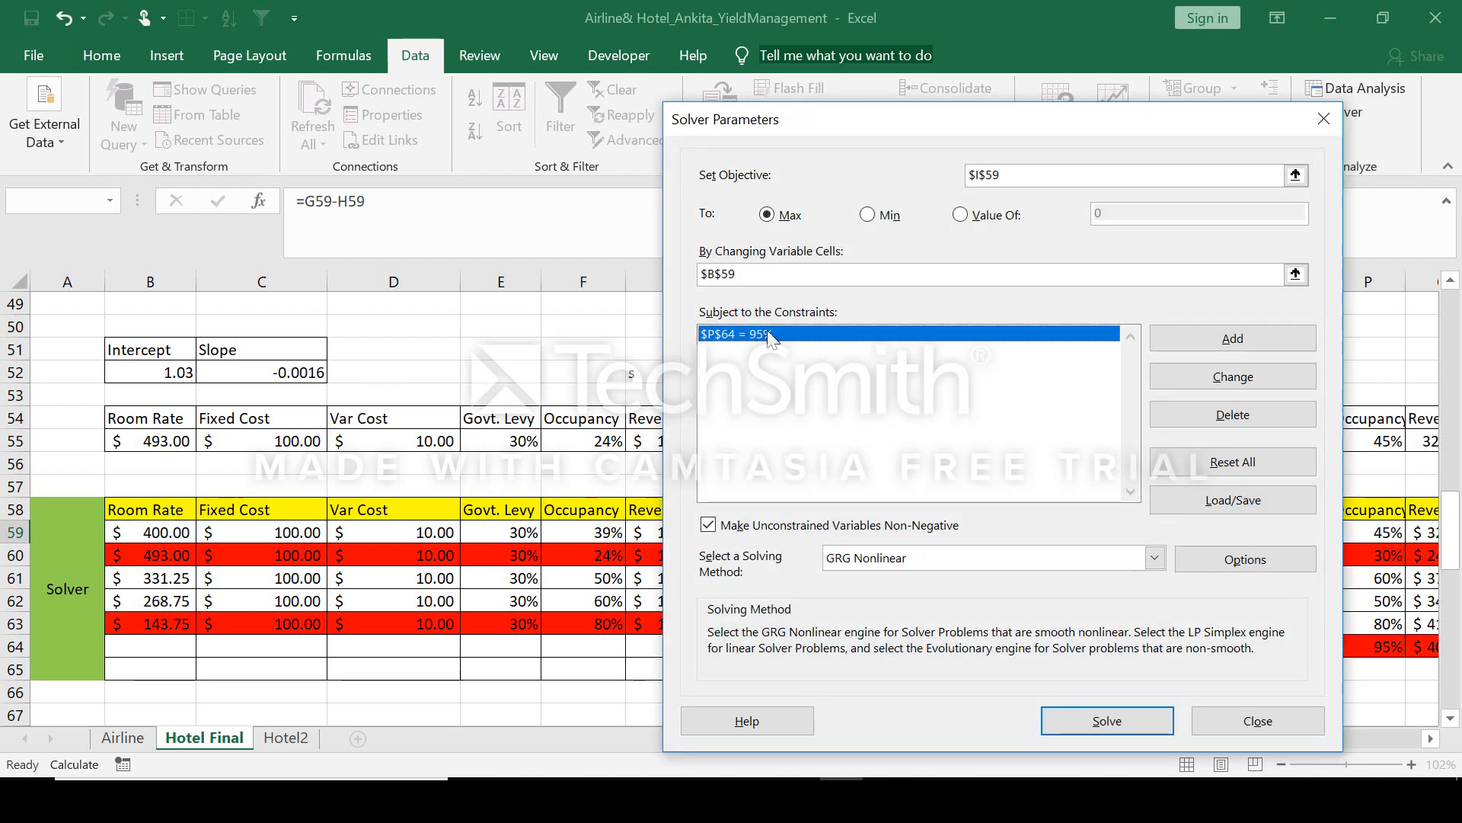
click(1273, 366)
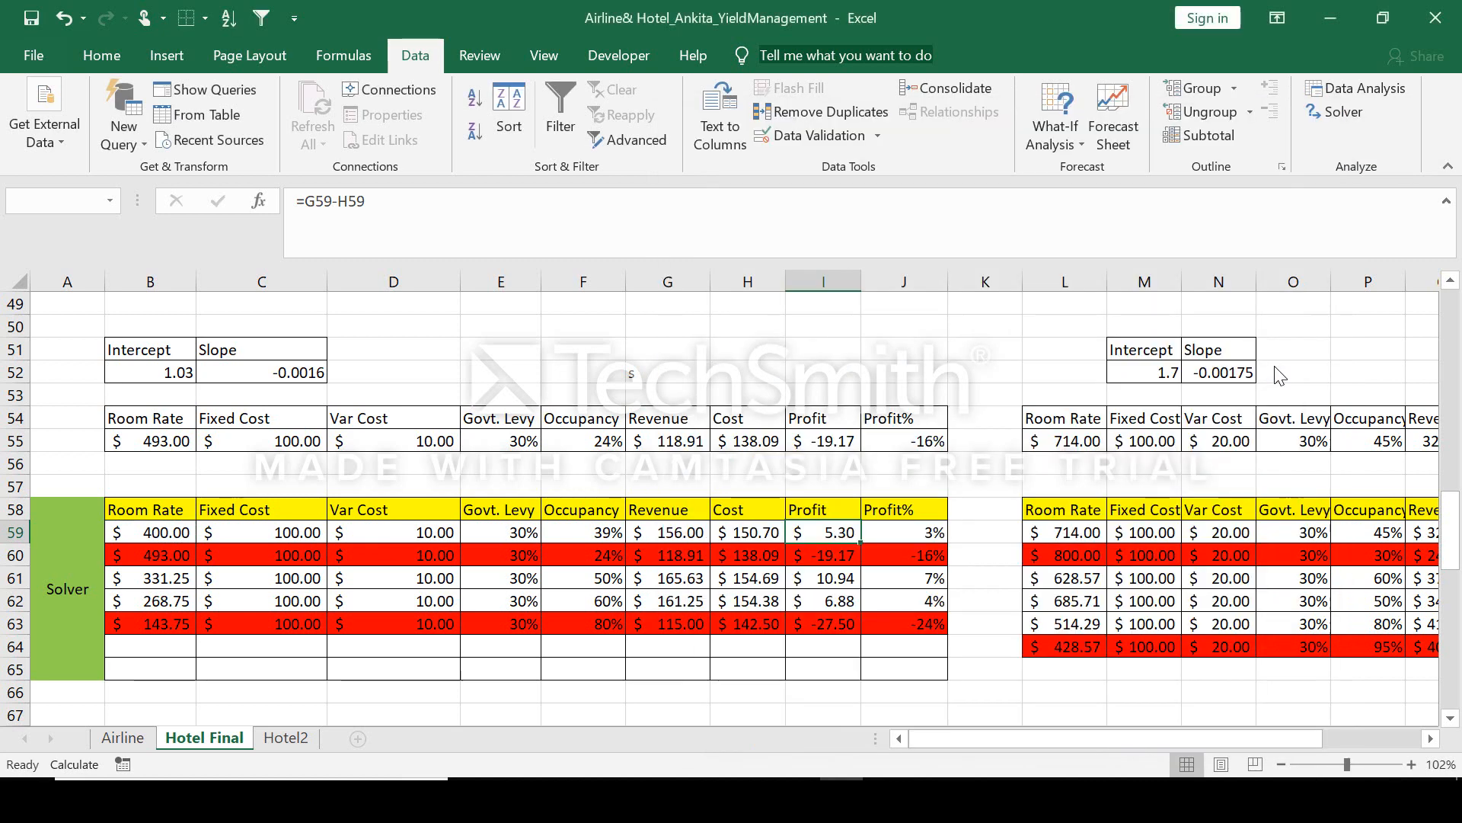
click(604, 536)
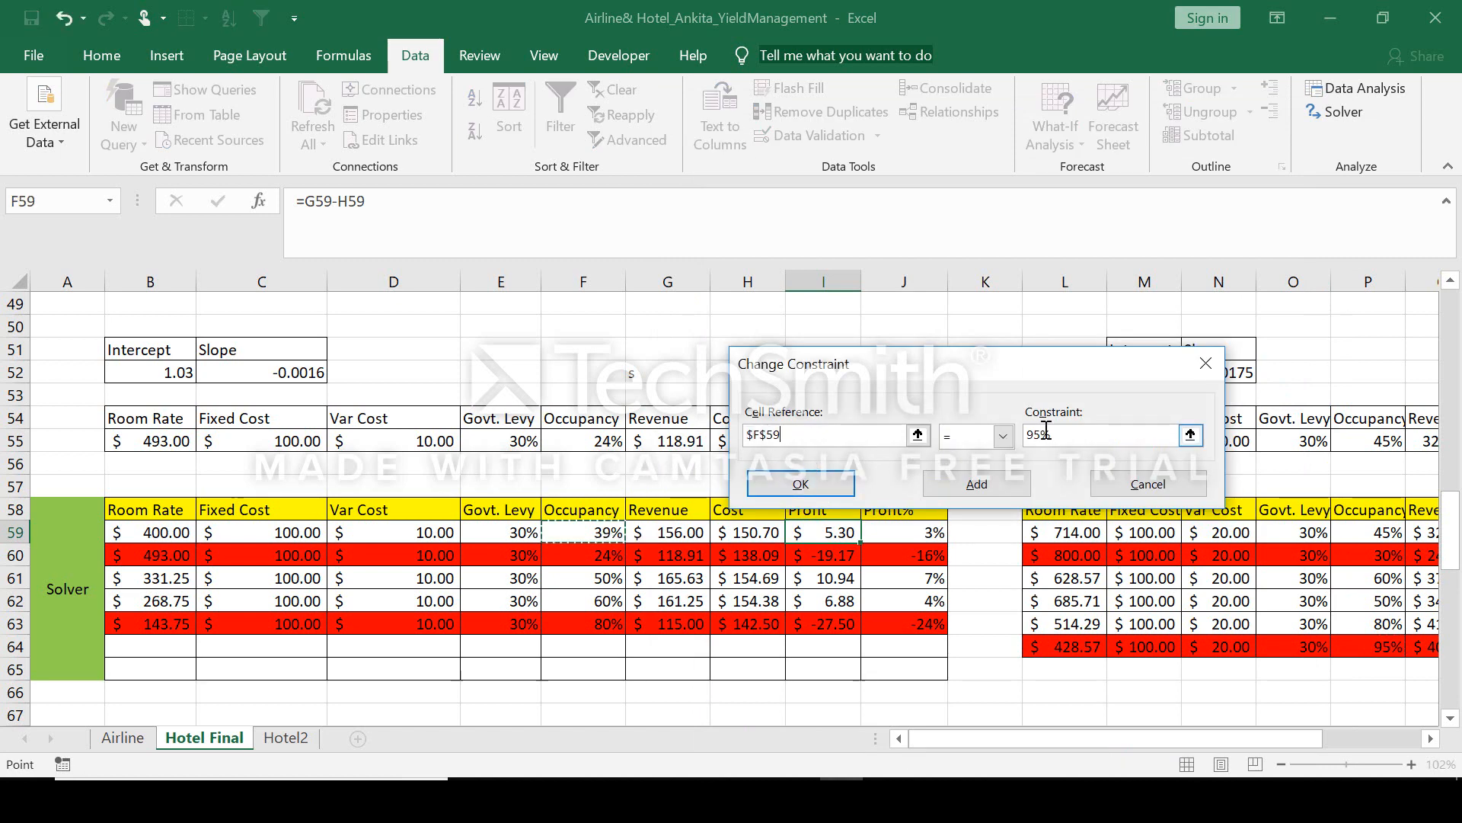
drag(1045, 433, 1003, 436)
text(39)
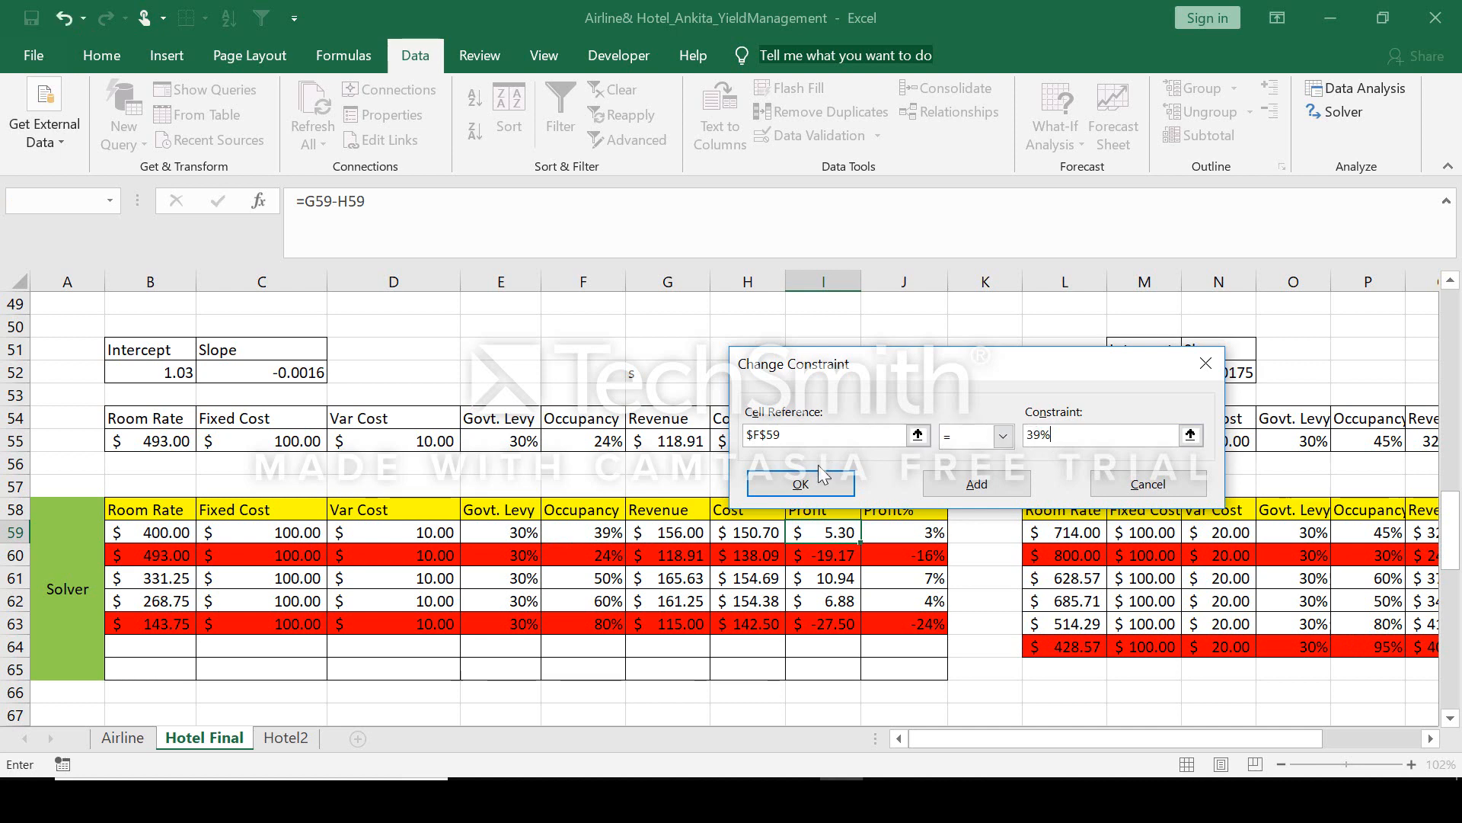
click(798, 488)
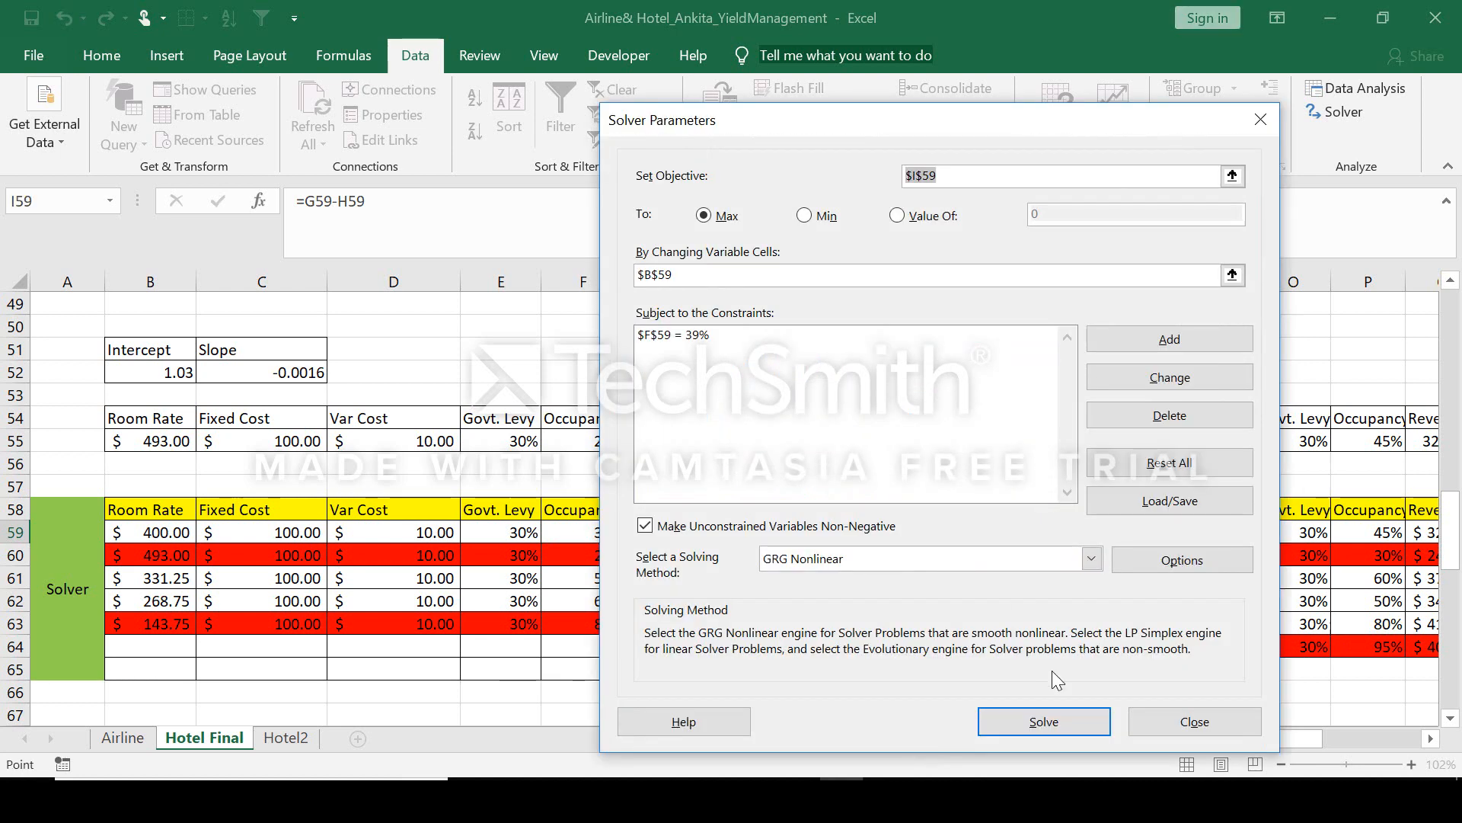
- Solve the model, keep the Solver solution, and review the room rate, occupancy and profit in row 59
click(1039, 724)
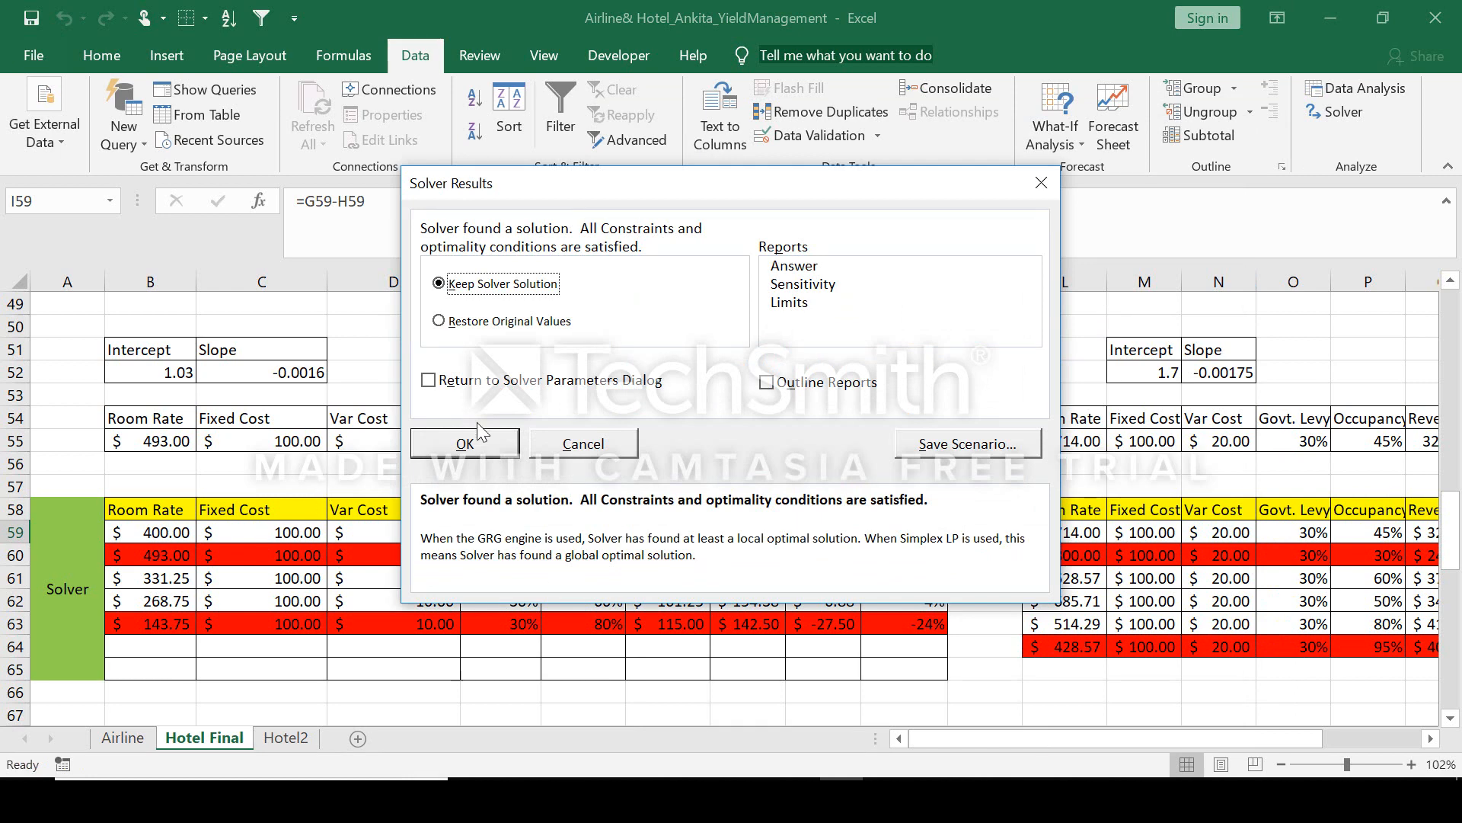
click(484, 441)
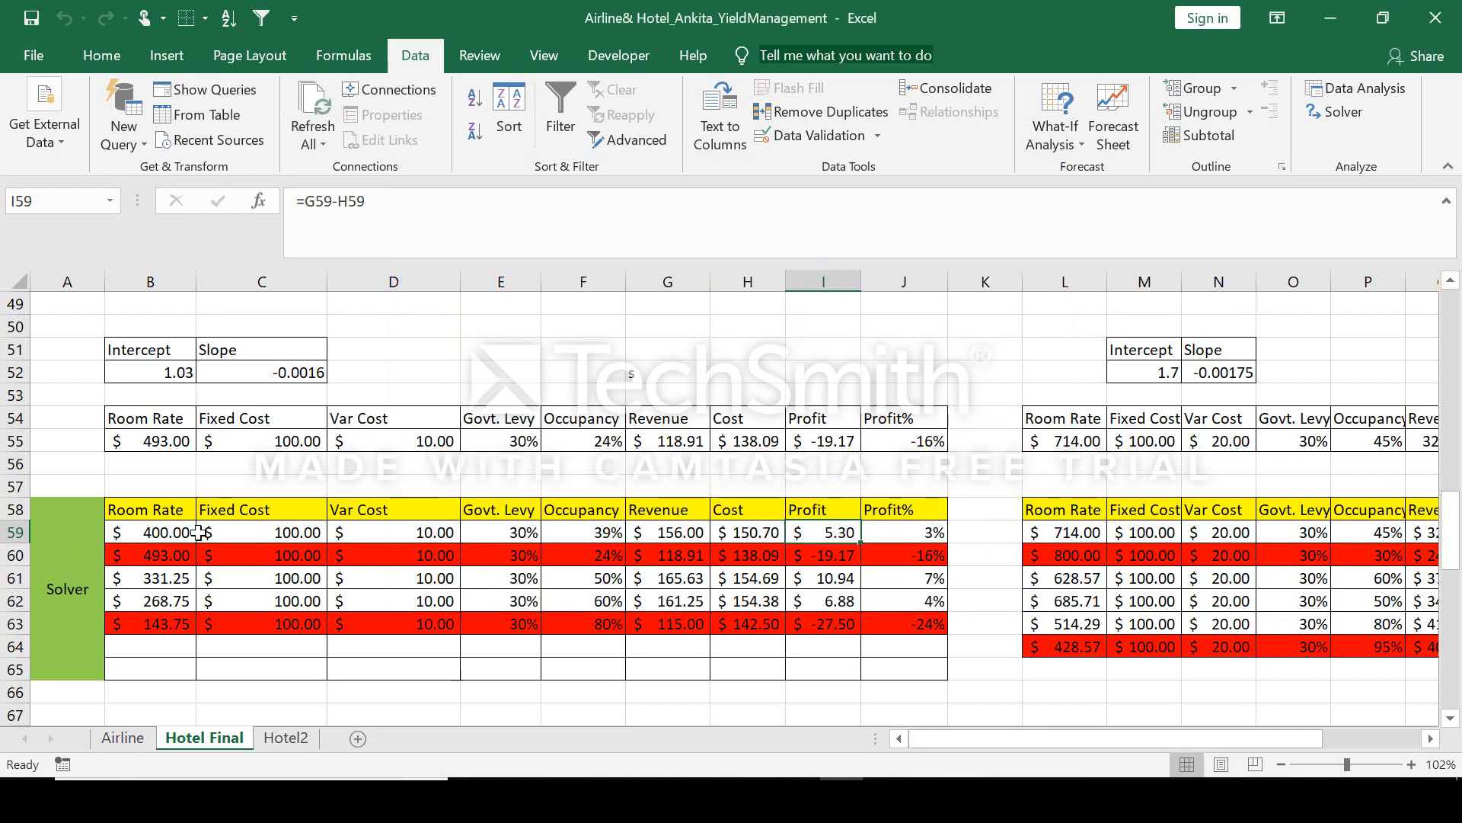
click(110, 534)
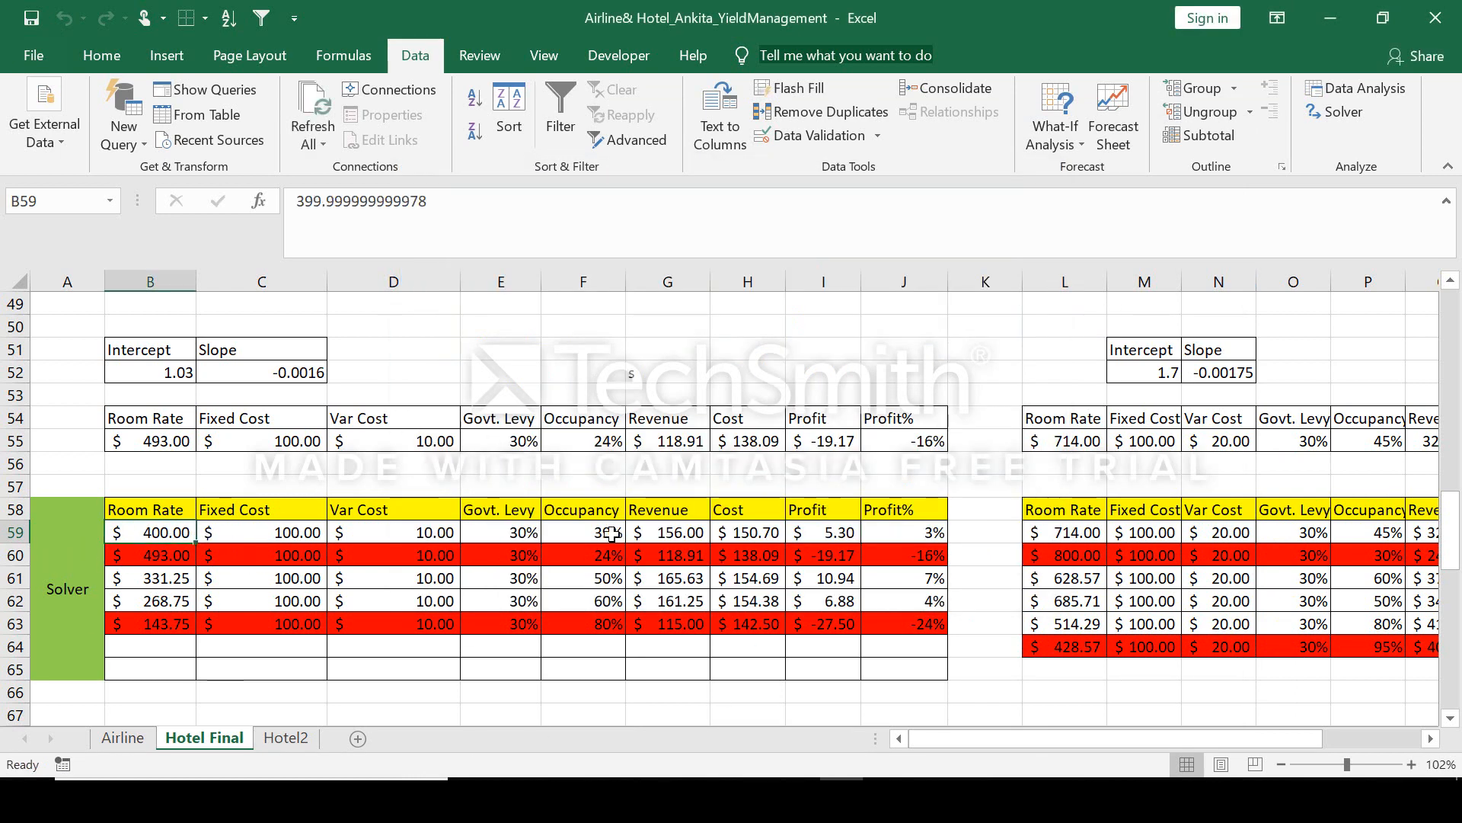
click(612, 534)
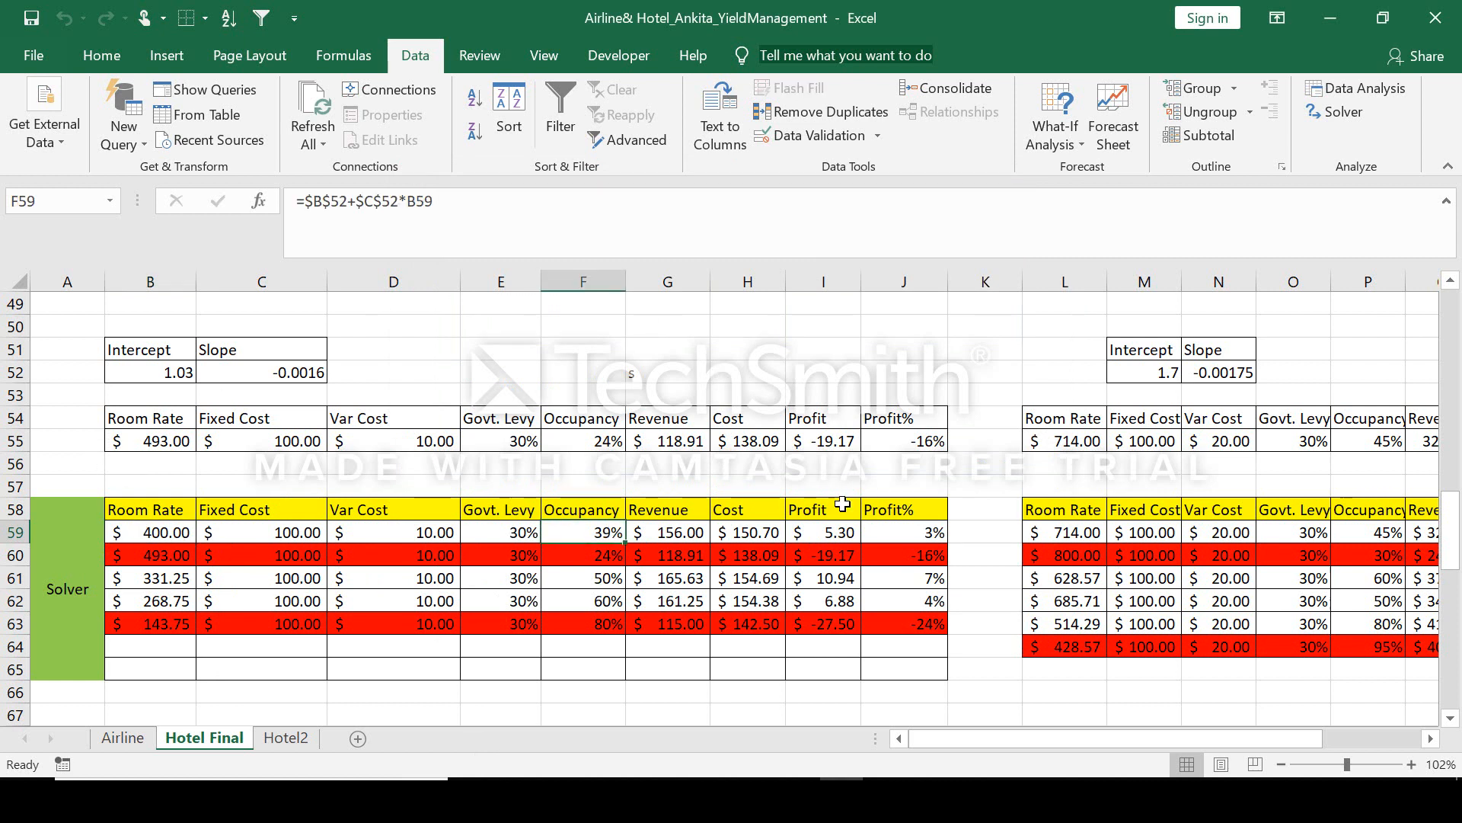
click(821, 530)
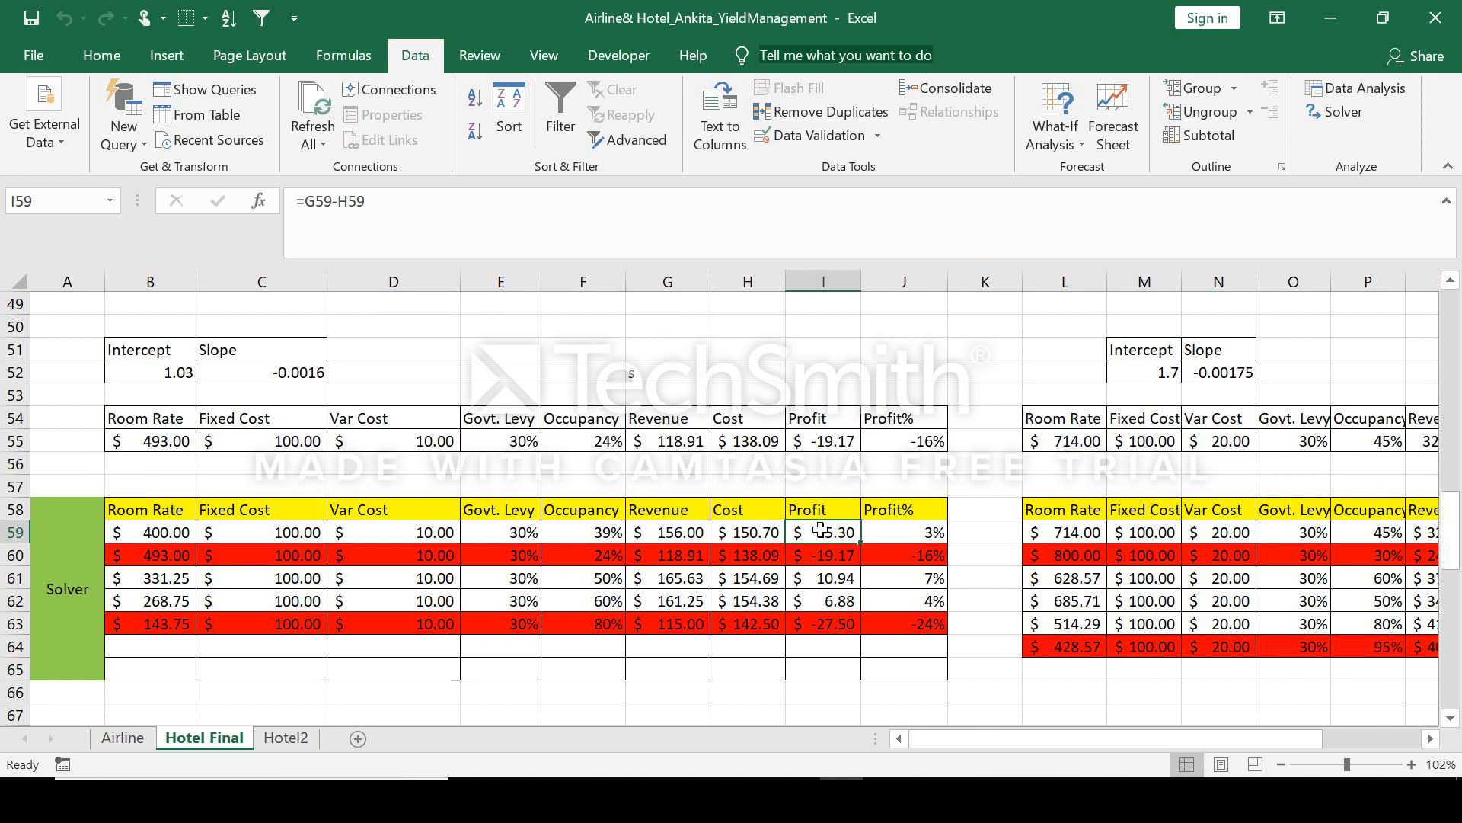
- Examine the occupancy formula in F60, the room rate in B60 and the profit percentage formula in J60
double_click(376, 564)
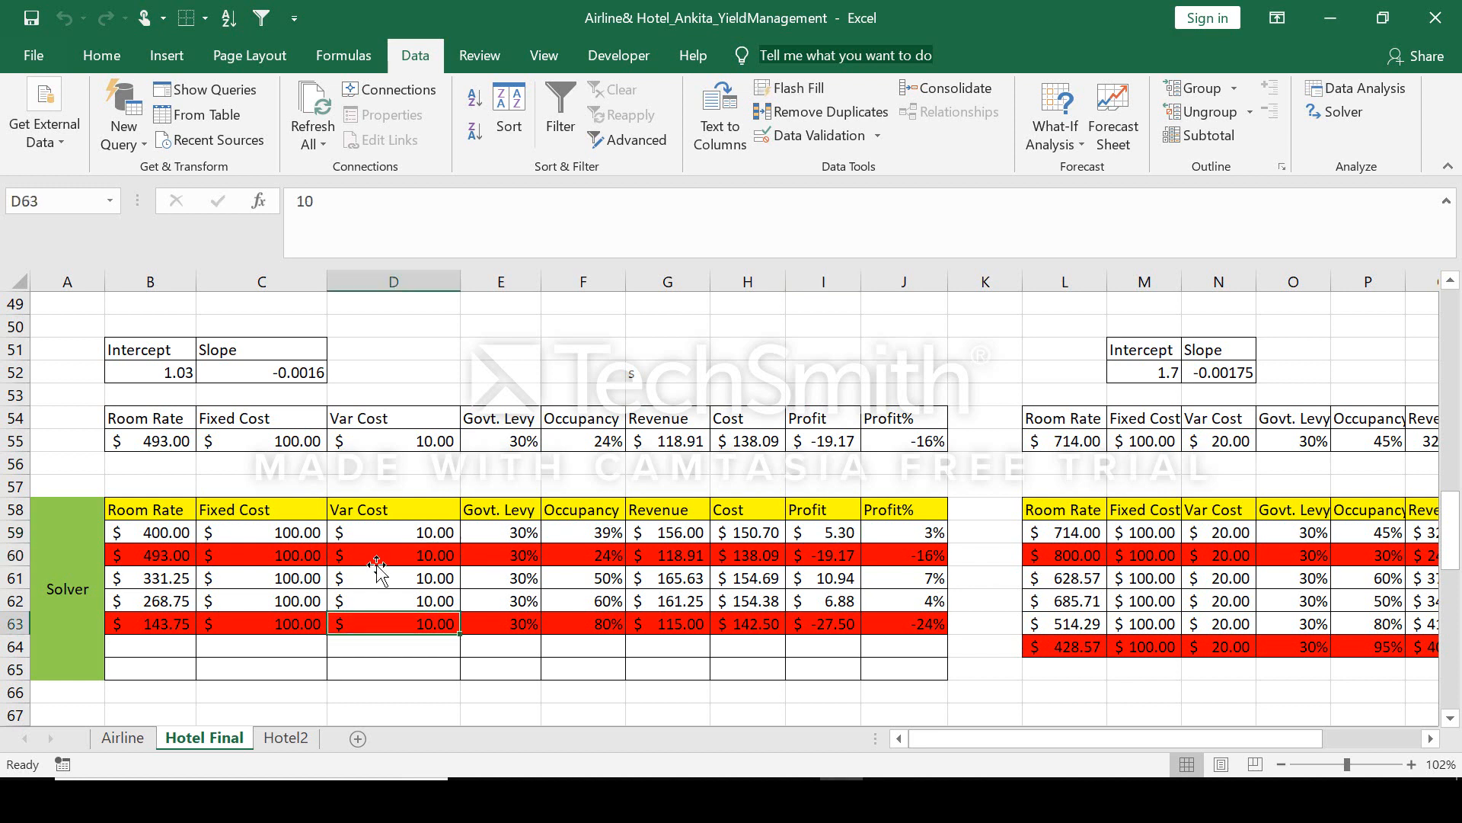
click(608, 562)
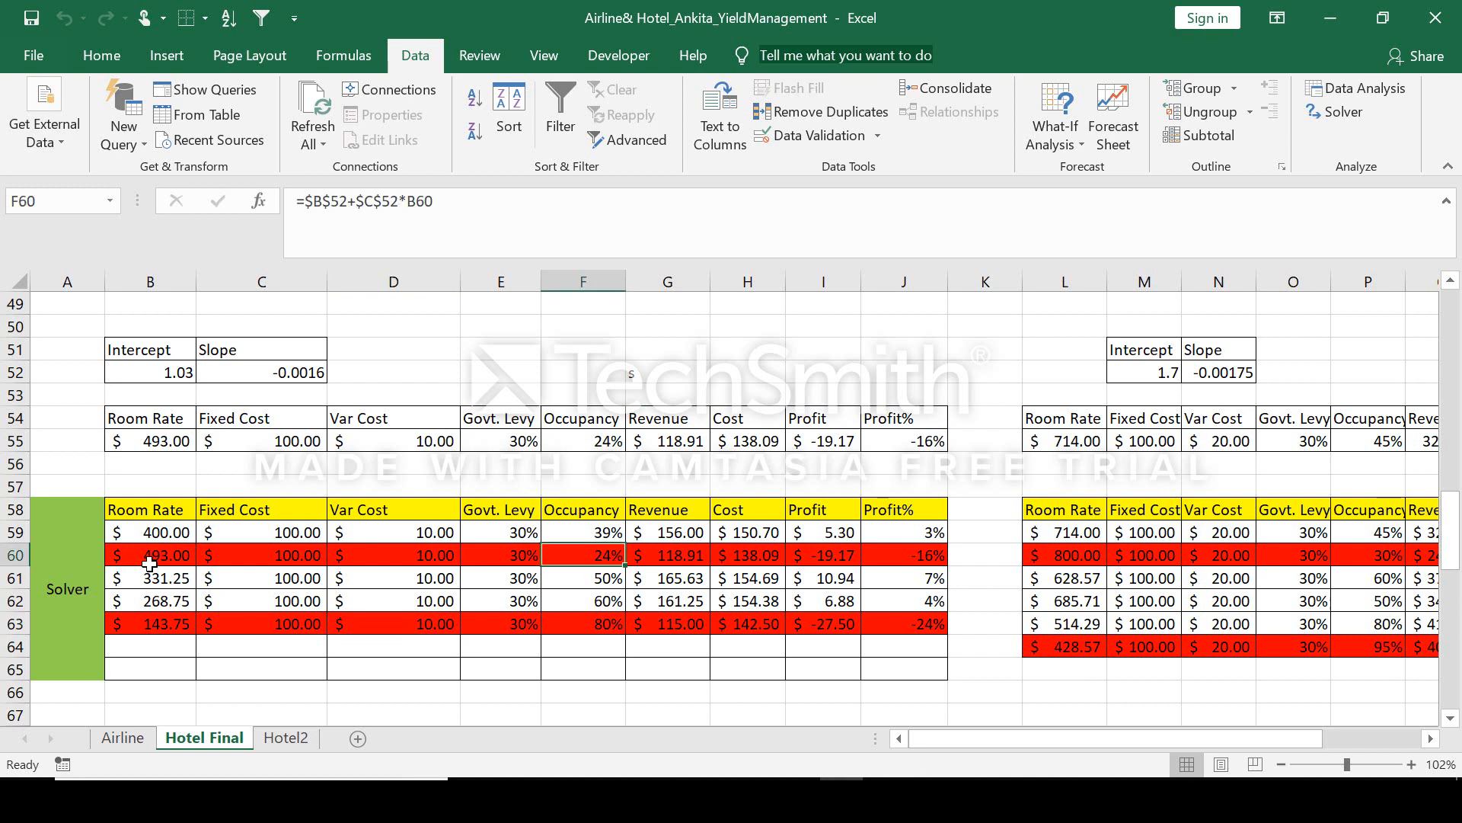
click(182, 556)
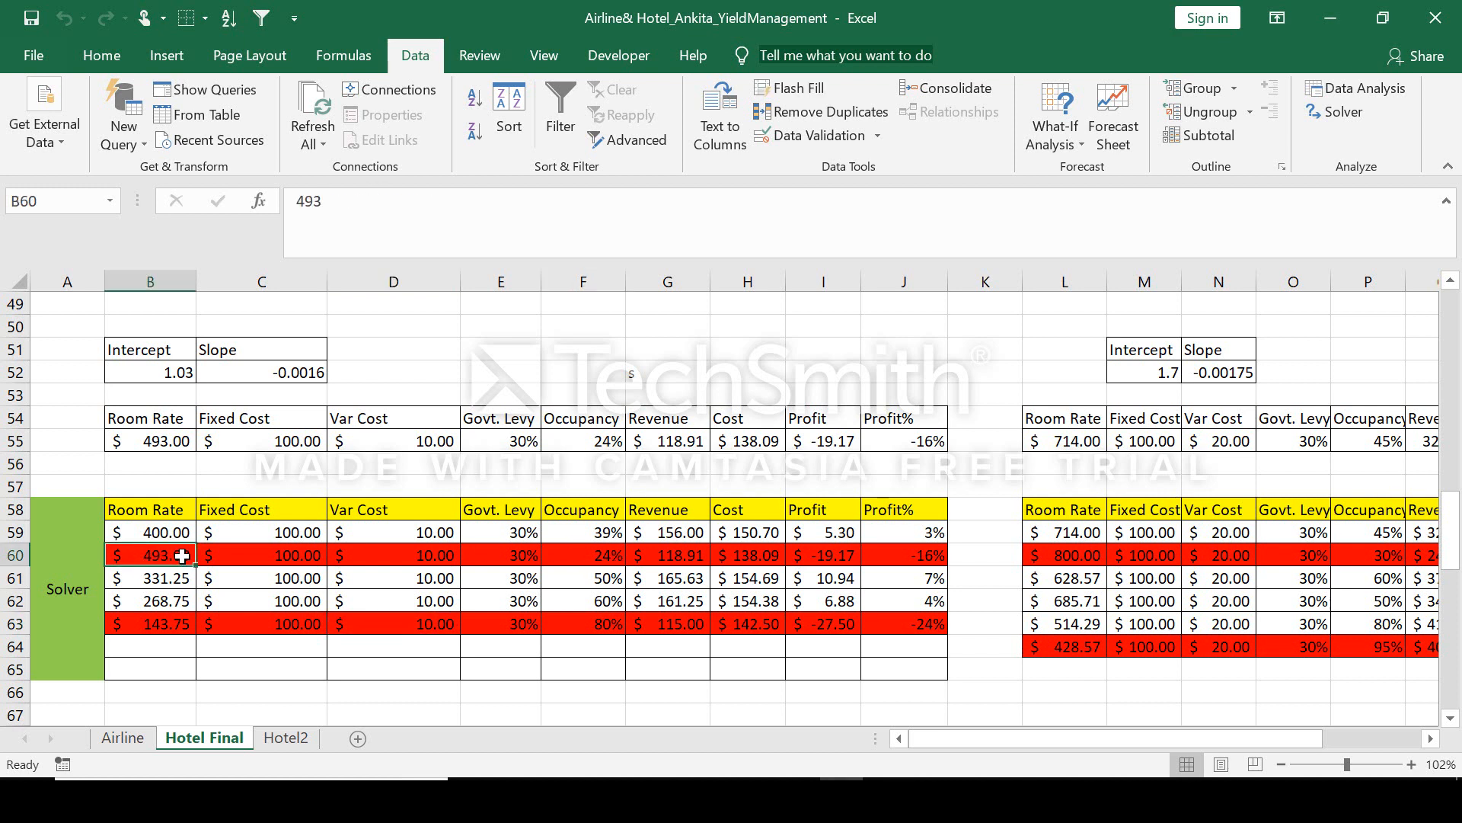
click(918, 557)
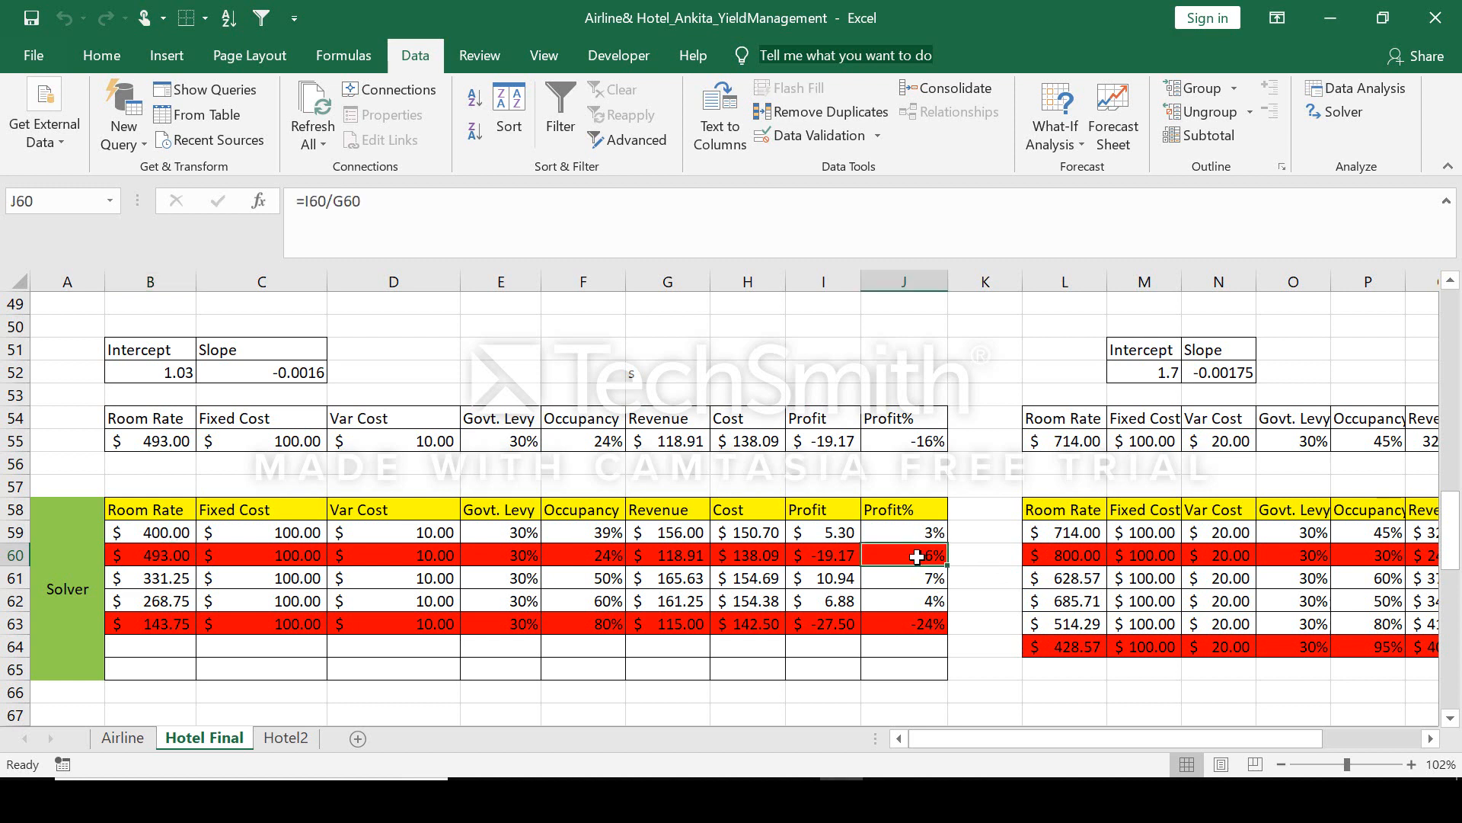
- Examine the occupancy formula in F63, the room rate in B63 and the profit percentage formula in J63
click(588, 630)
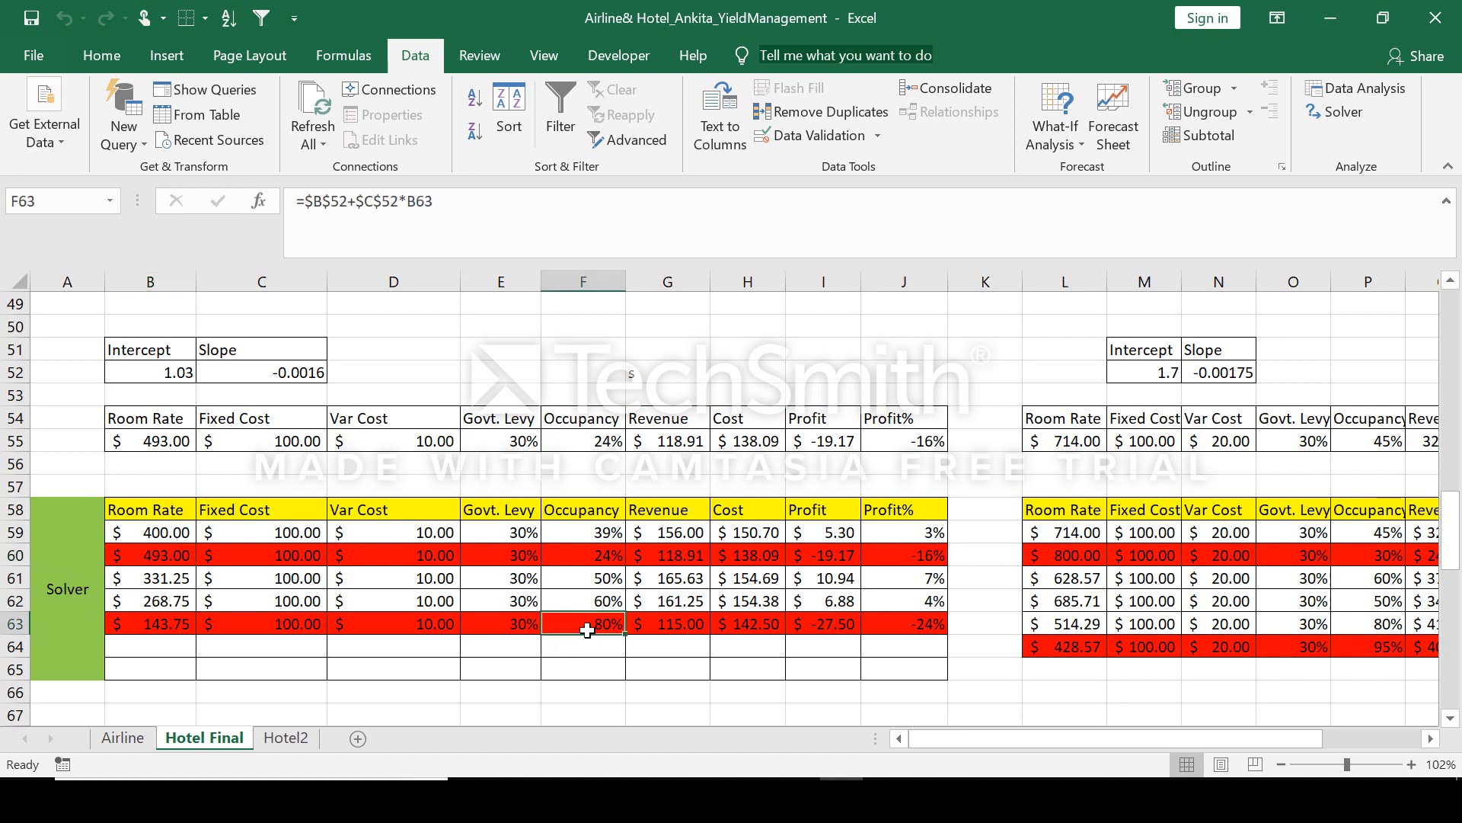
click(141, 626)
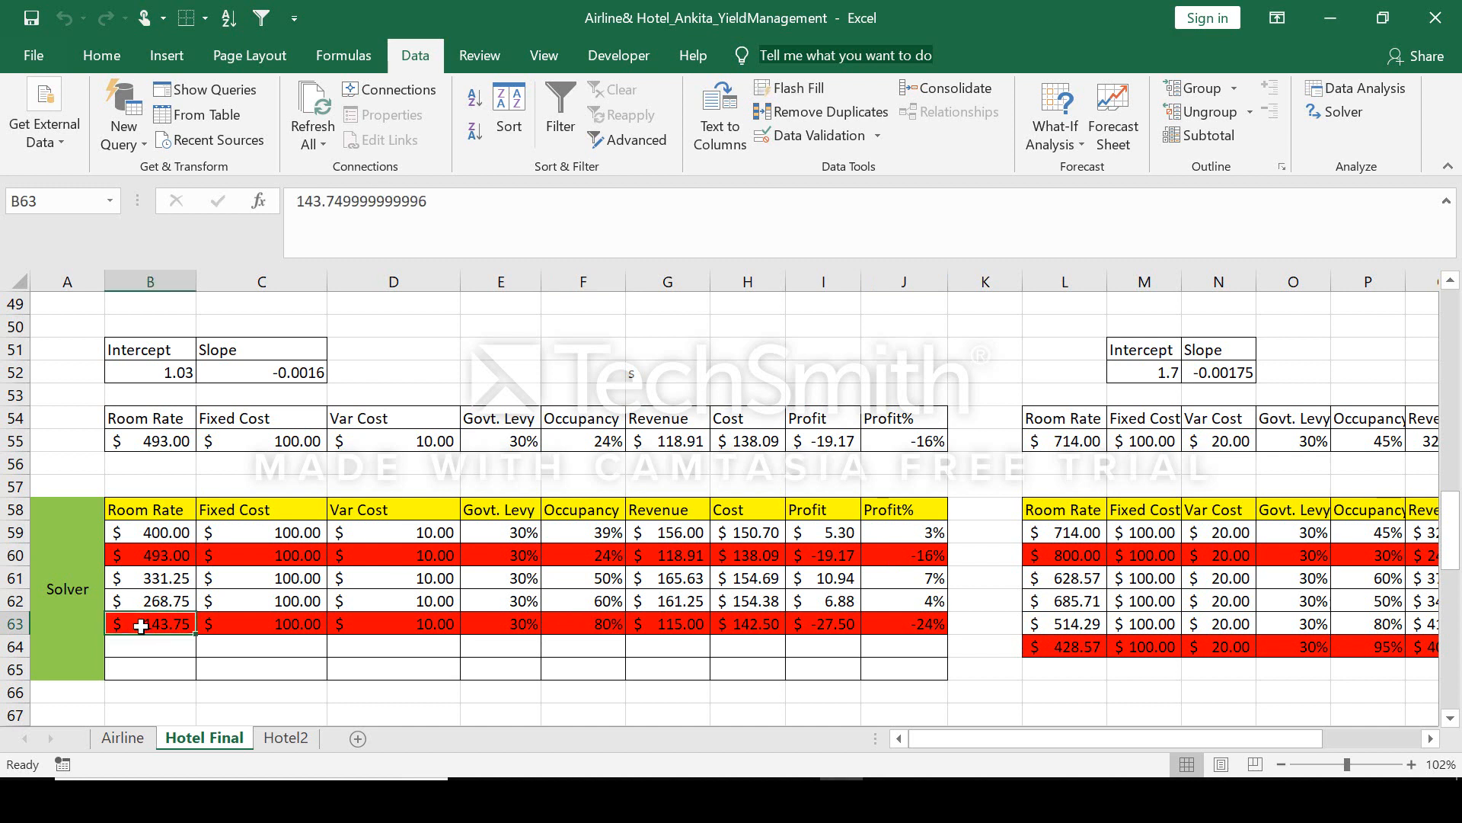
click(919, 626)
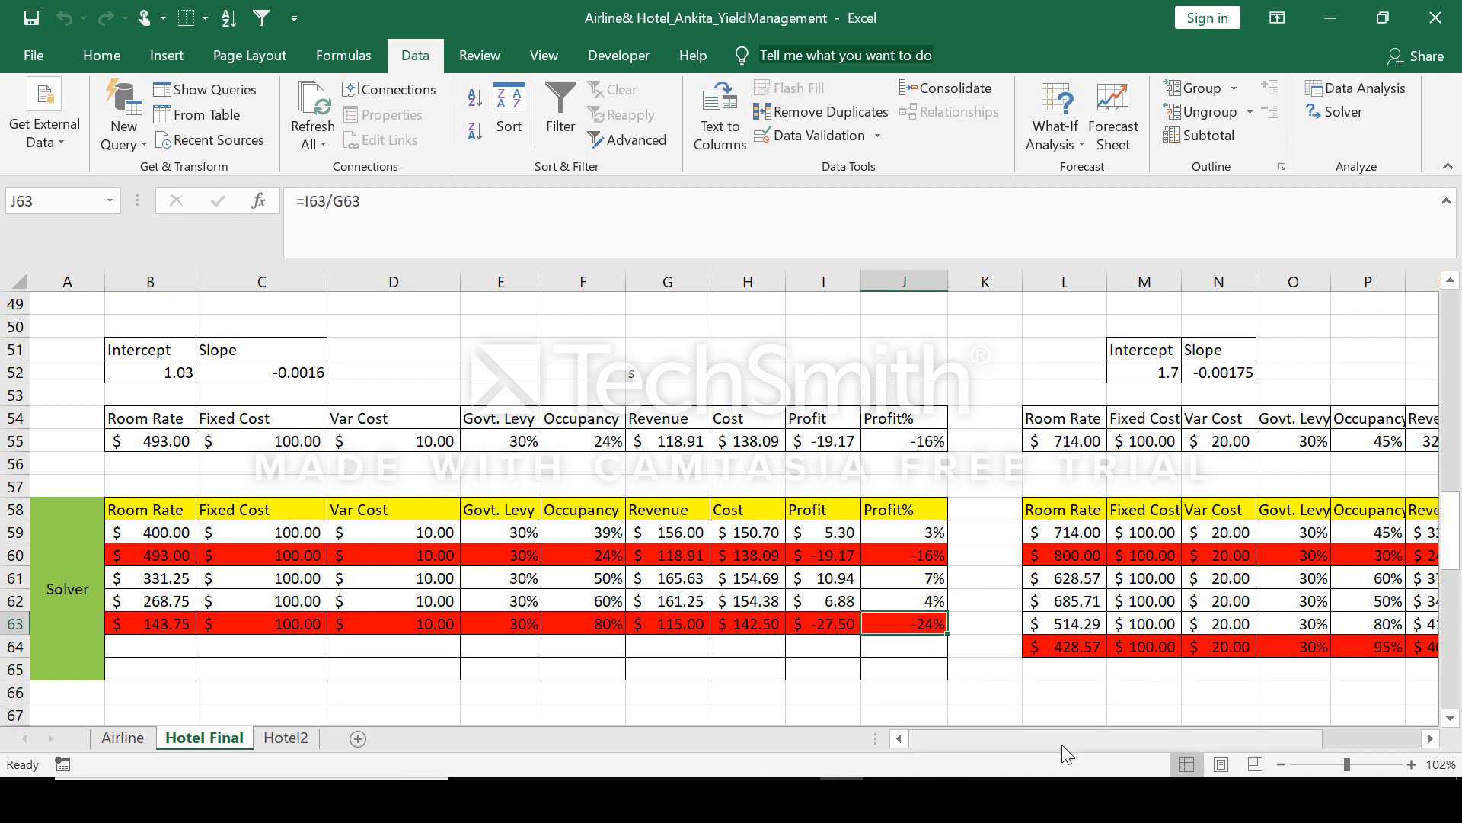
- Highlight the note "Increasing Room Rate or Occupancy Does not necessarily increase Profit" below the Solver table, then deselect it
drag(1449, 531, 1455, 552)
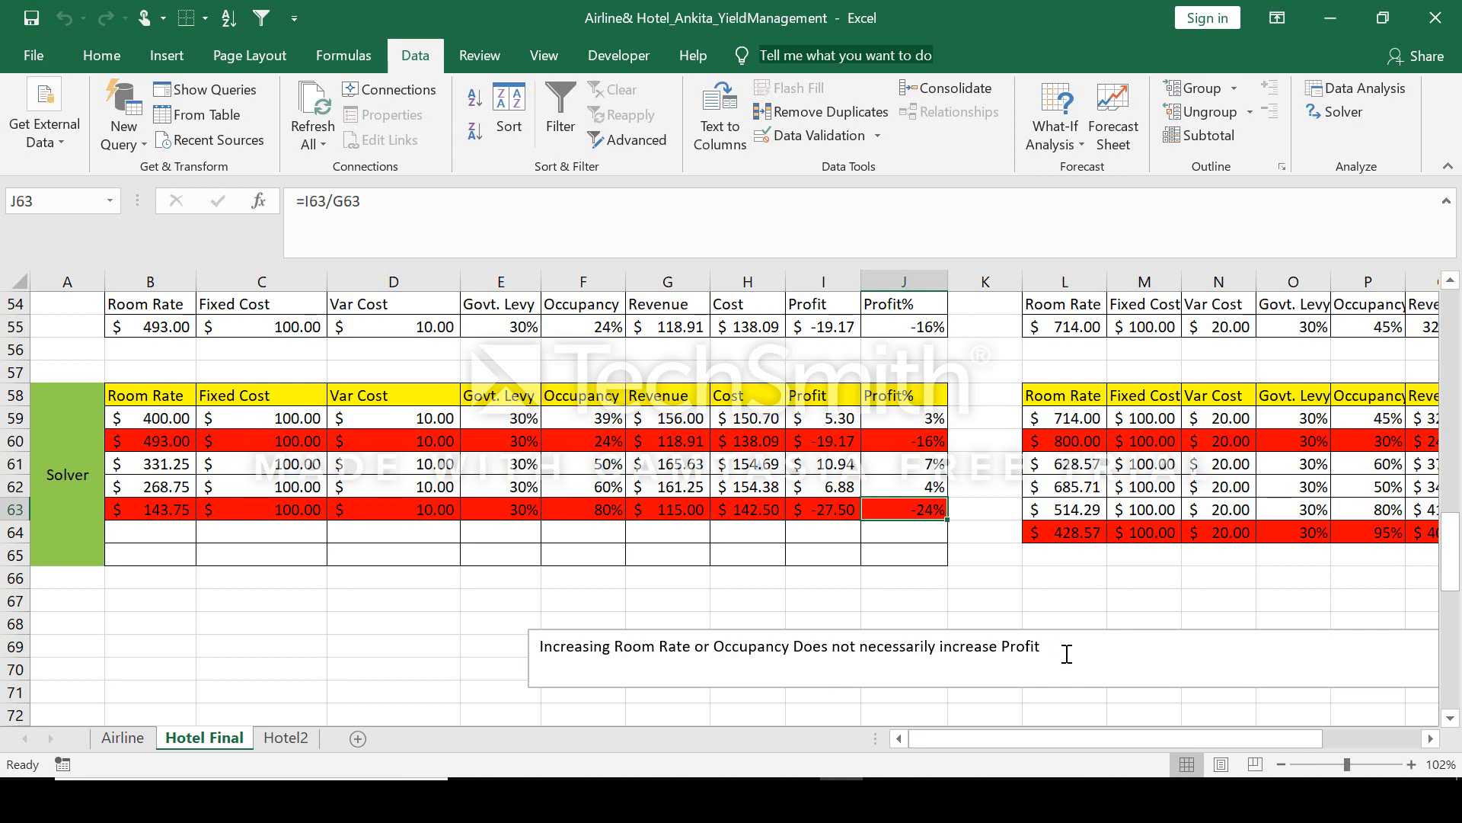
drag(1066, 654, 506, 708)
click(946, 578)
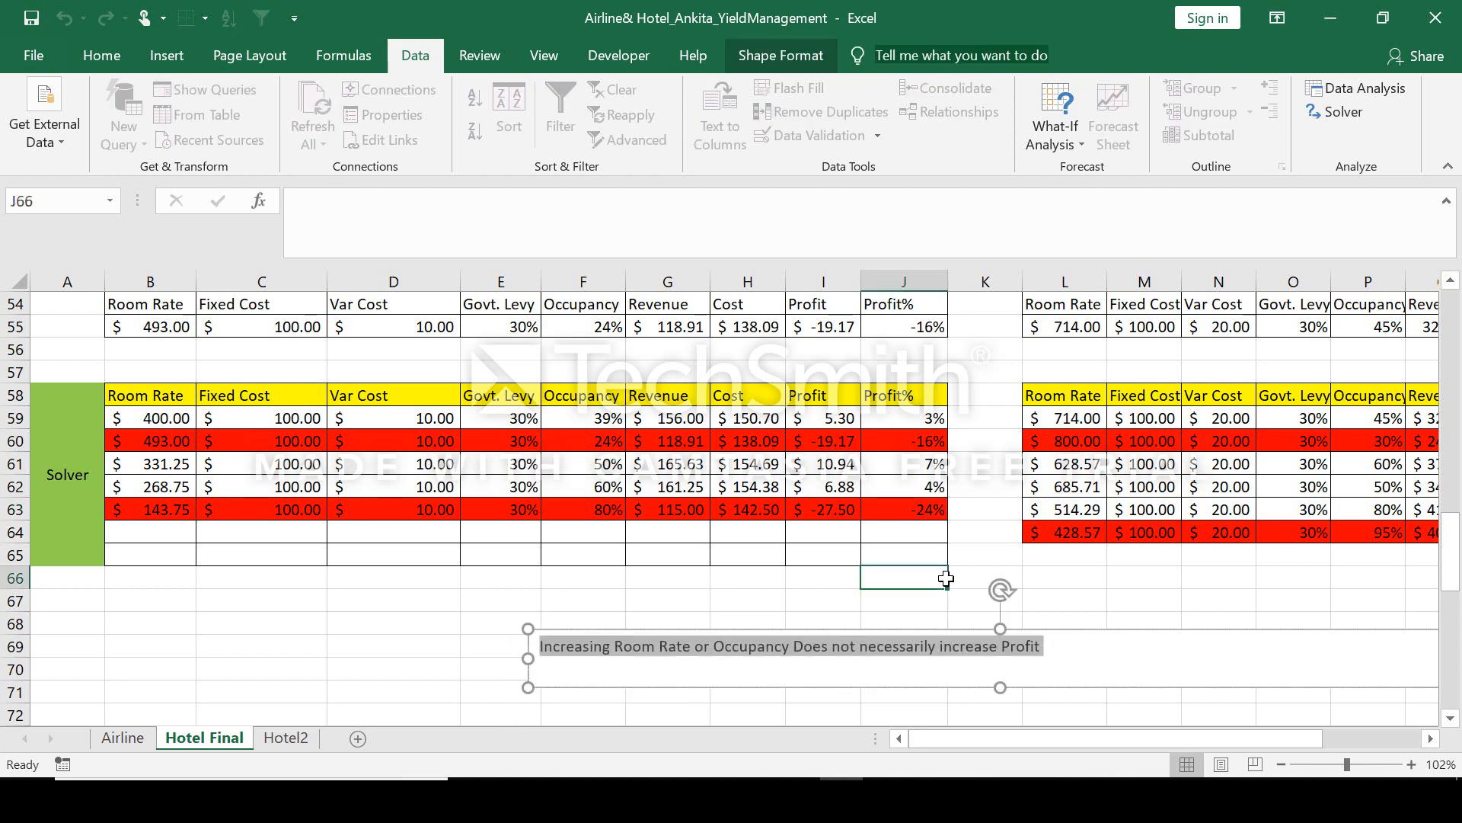
- Review the second season's scenario in row 59, checking the cost, occupancy and profit percentage formulas
drag(1022, 737, 1145, 734)
drag(1458, 553, 1457, 553)
click(777, 323)
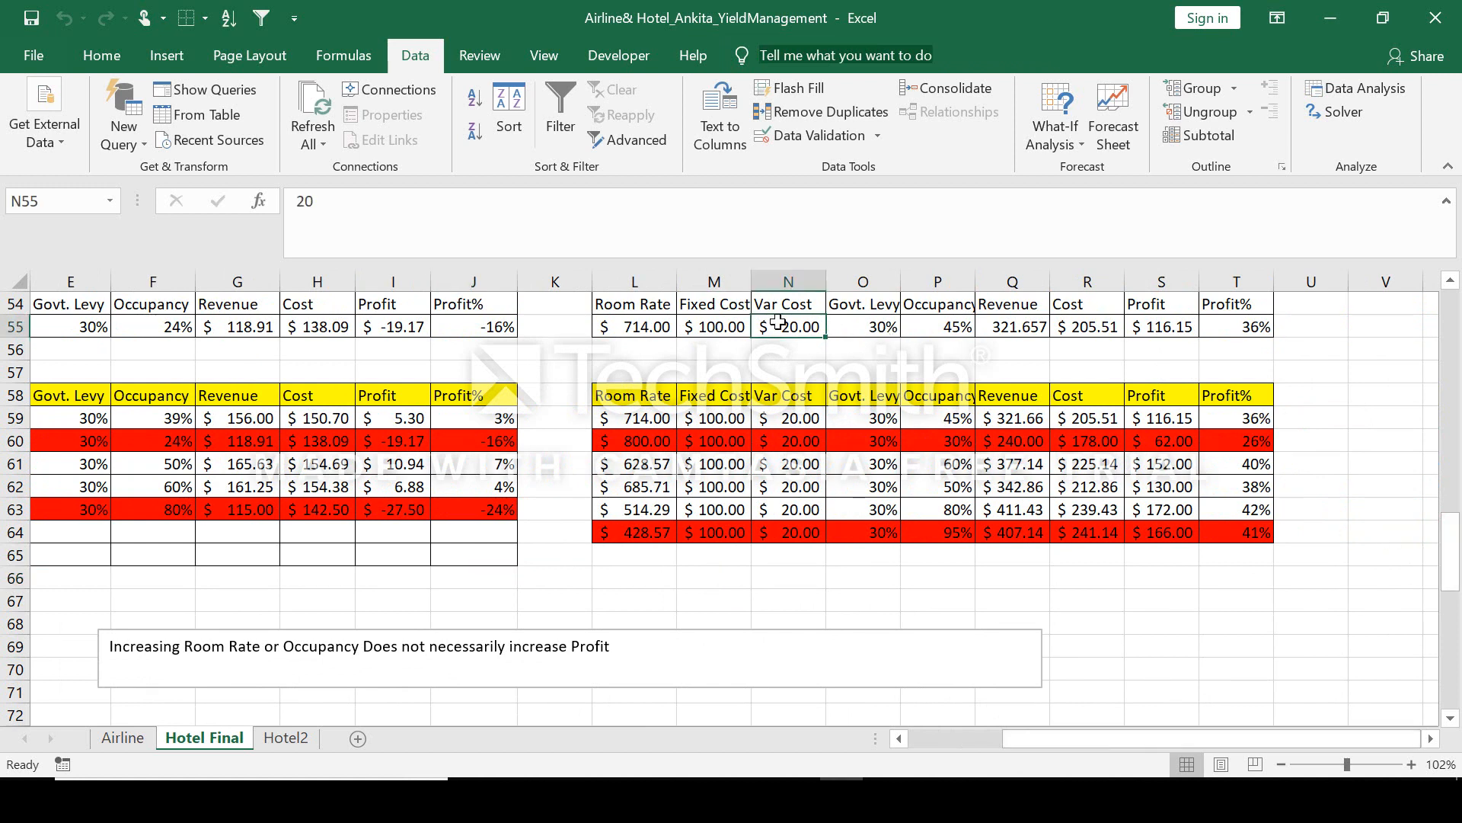
click(1095, 422)
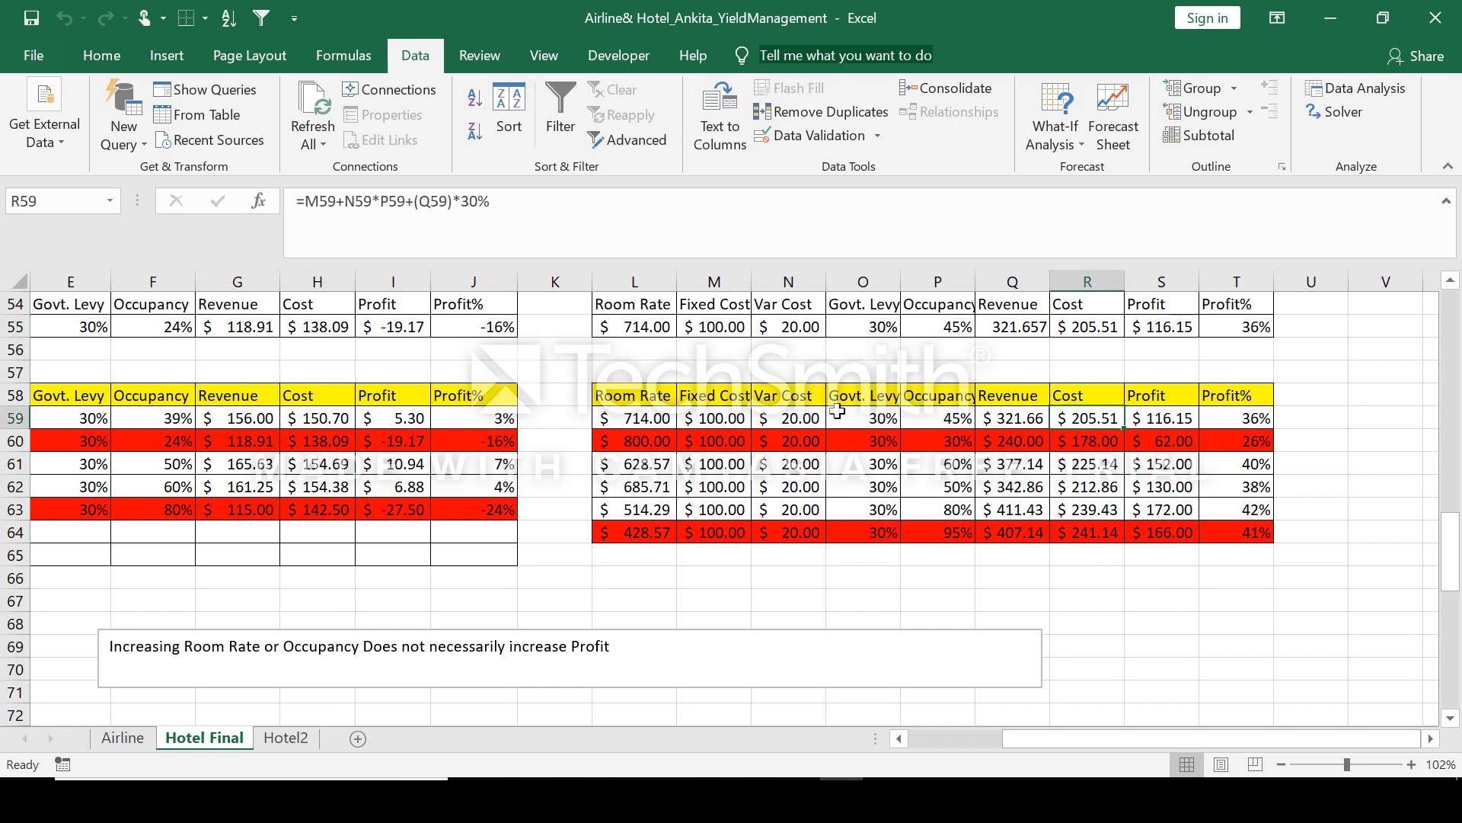
click(933, 424)
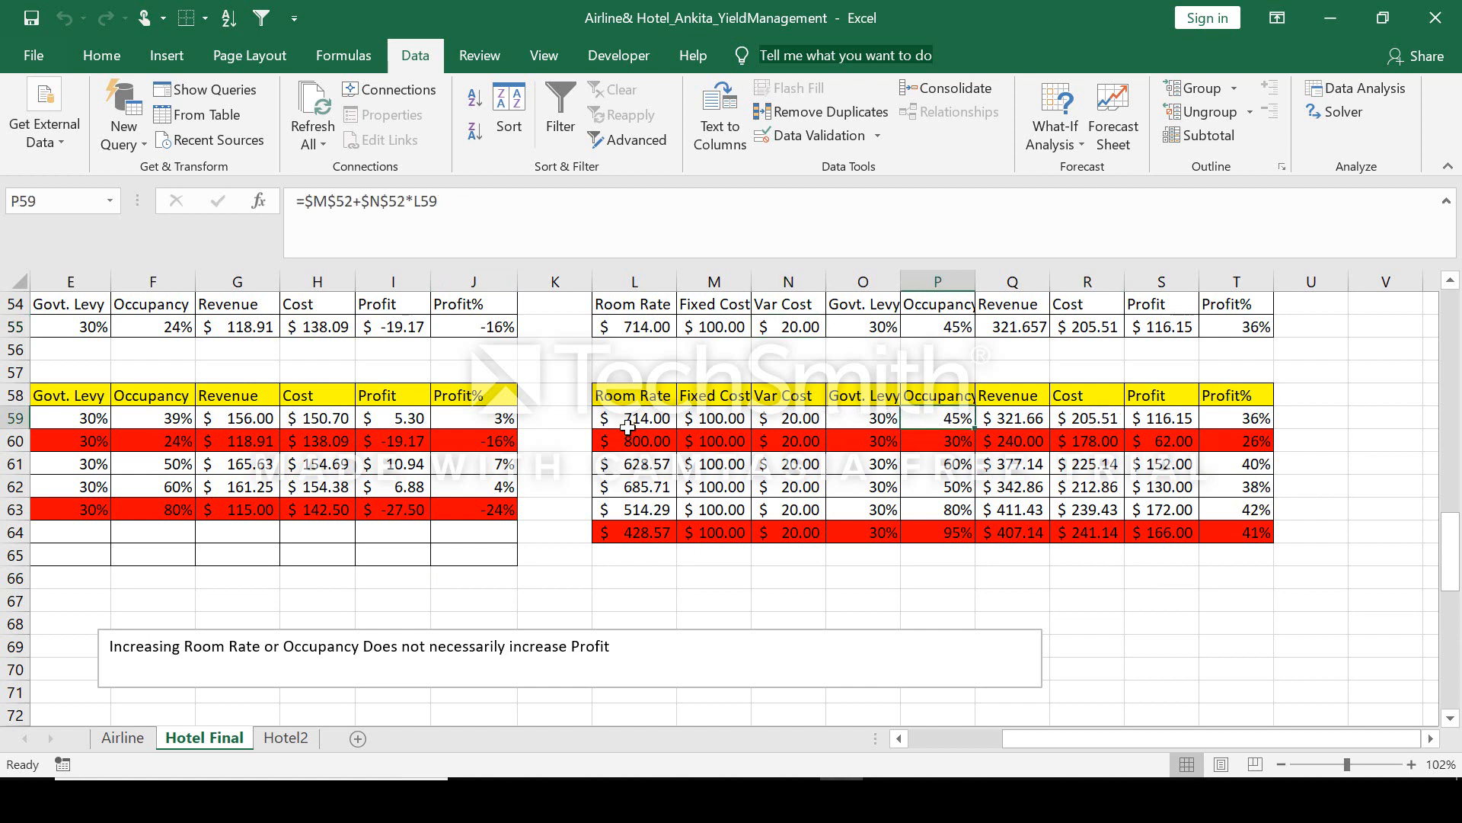
click(1247, 418)
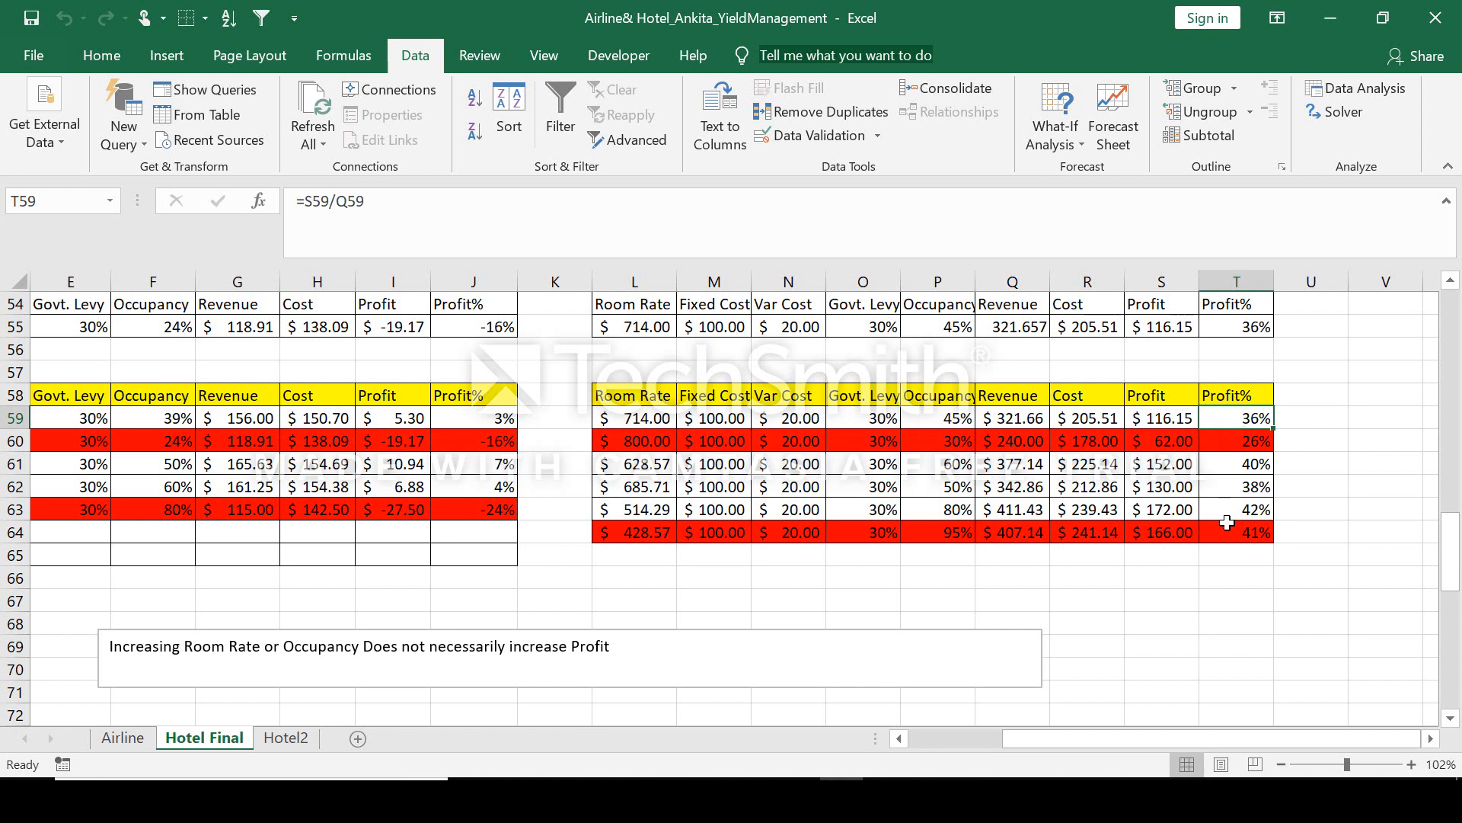
- Compare the room rate in L63 and profit percentage in T63 with the occupancy in P64
click(632, 510)
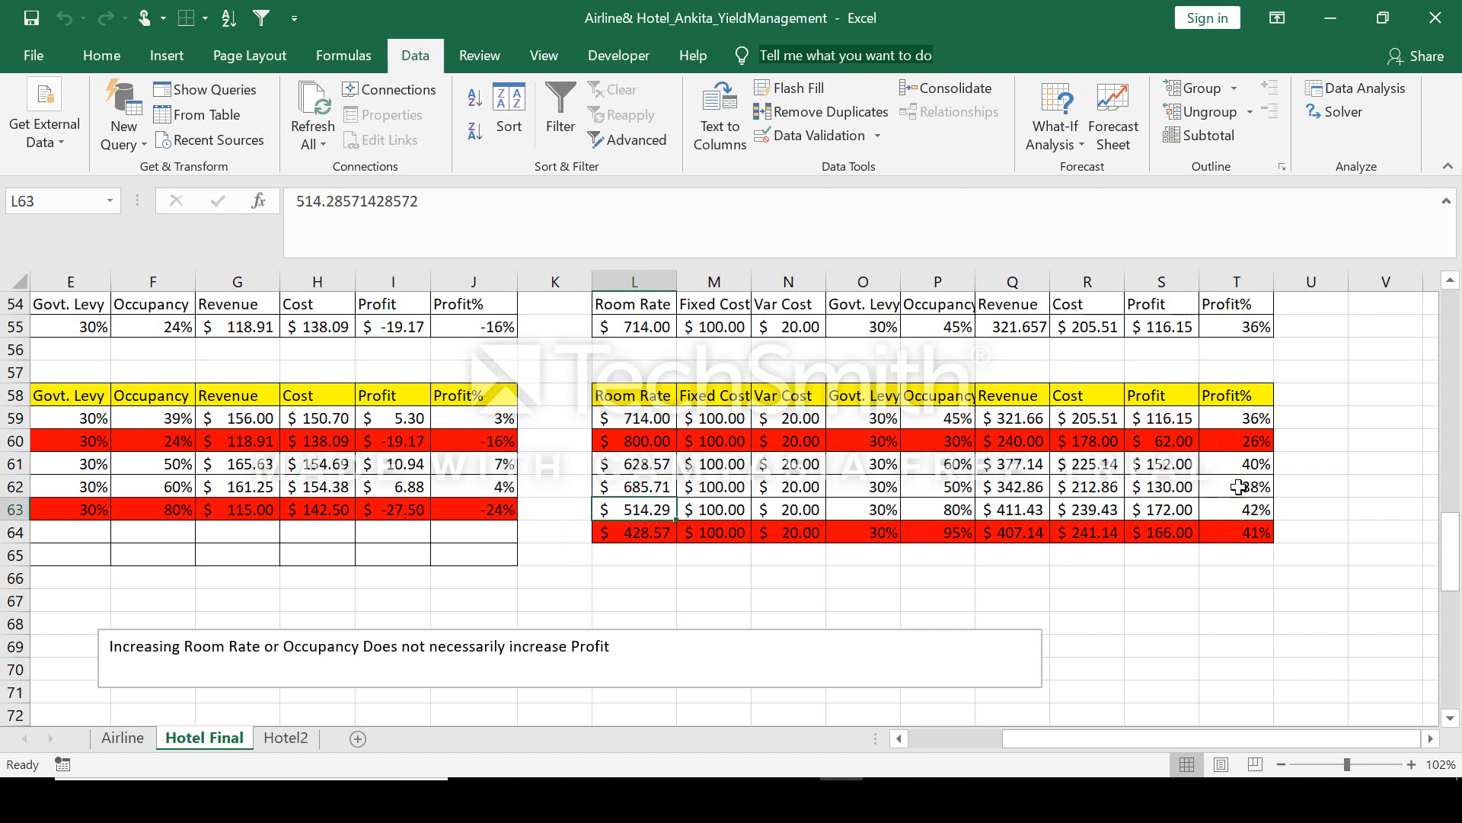
click(1256, 506)
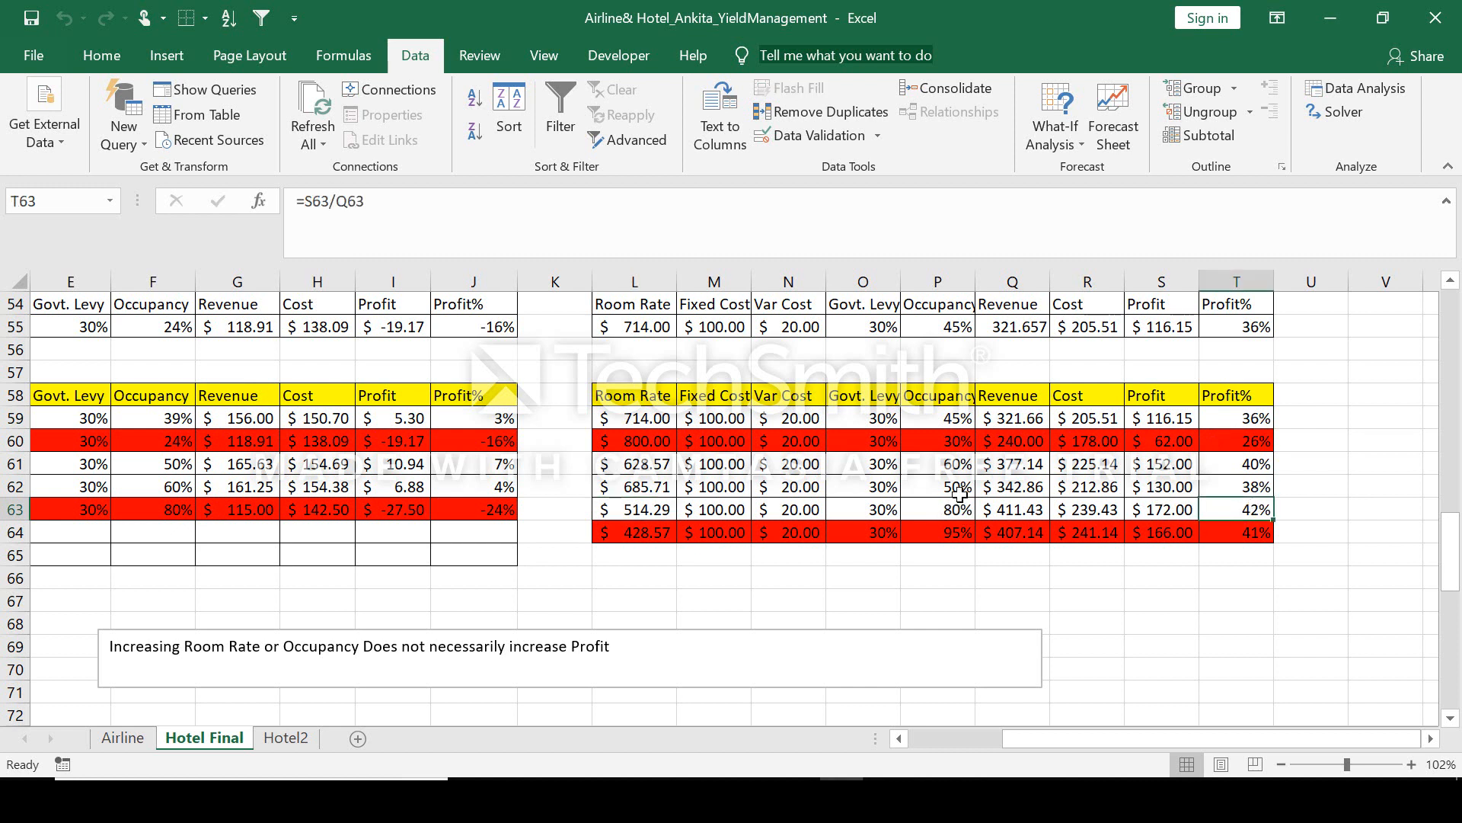
click(953, 538)
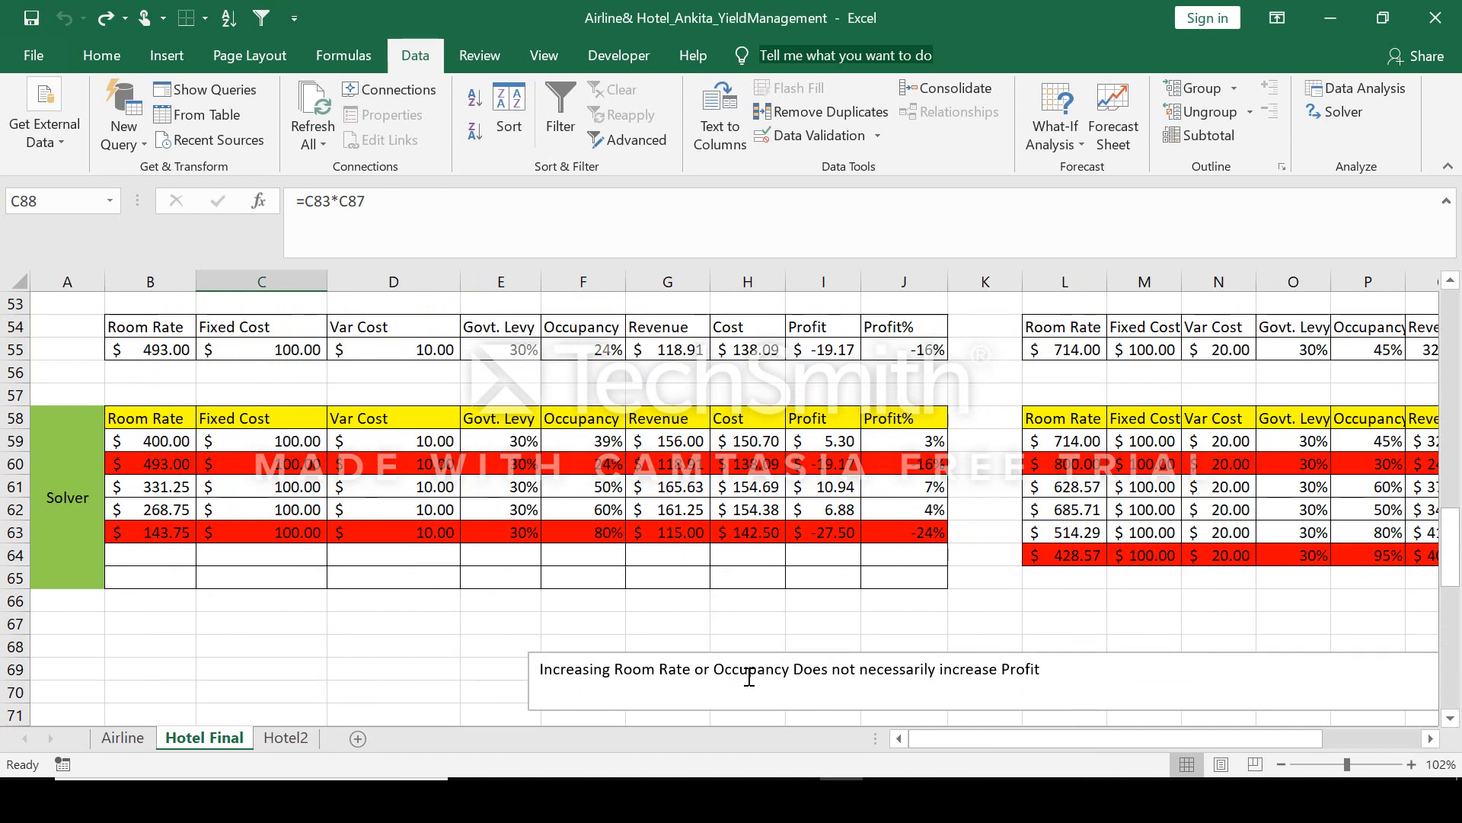
- Review the Trade Off Analysis section's intercept and slope in B78:C79 and its room rate and occupancy data in E78:F80
drag(970, 742, 961, 741)
mouse_move(929, 738)
mouse_down()
mouse_move(1001, 742)
mouse_move(937, 739)
mouse_up()
drag(1450, 562, 1460, 636)
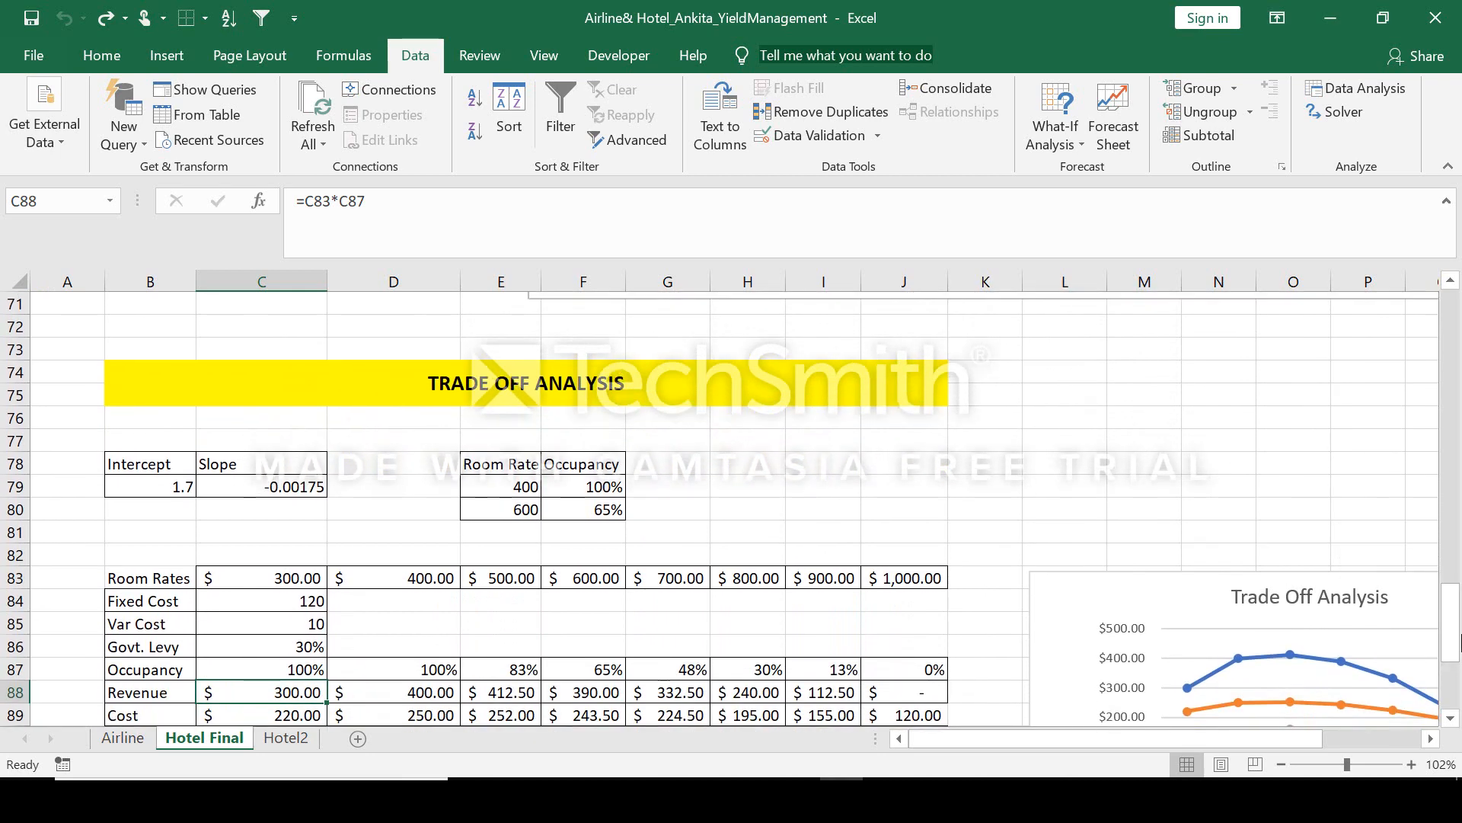
drag(992, 738, 992, 738)
drag(166, 463, 251, 486)
drag(489, 463, 584, 506)
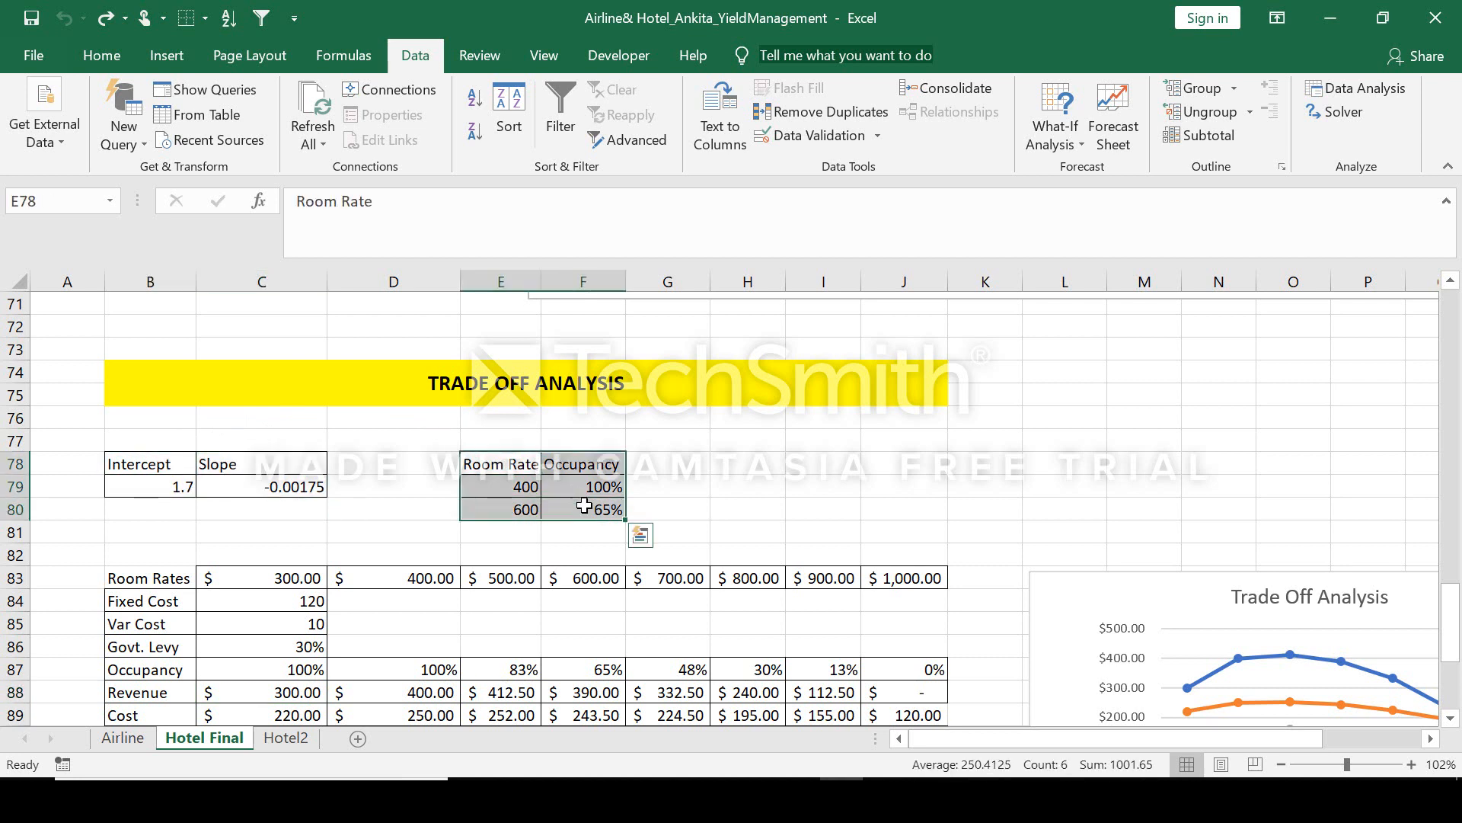
click(849, 538)
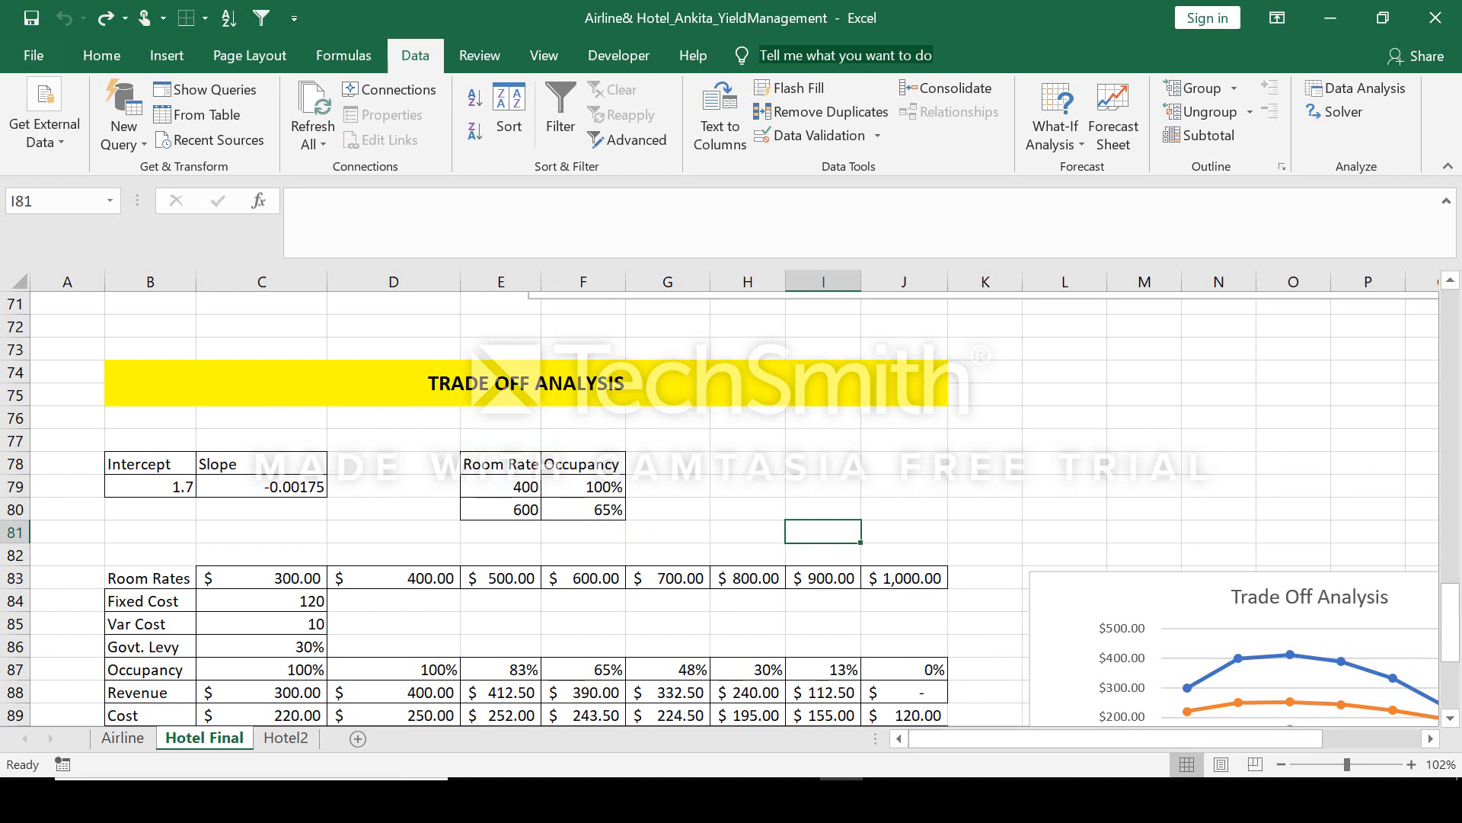
- Examine the trade-off table's room rates in C83:J83, cost inputs in C84:C86 and calculated rows in column C
drag(1453, 609, 1457, 632)
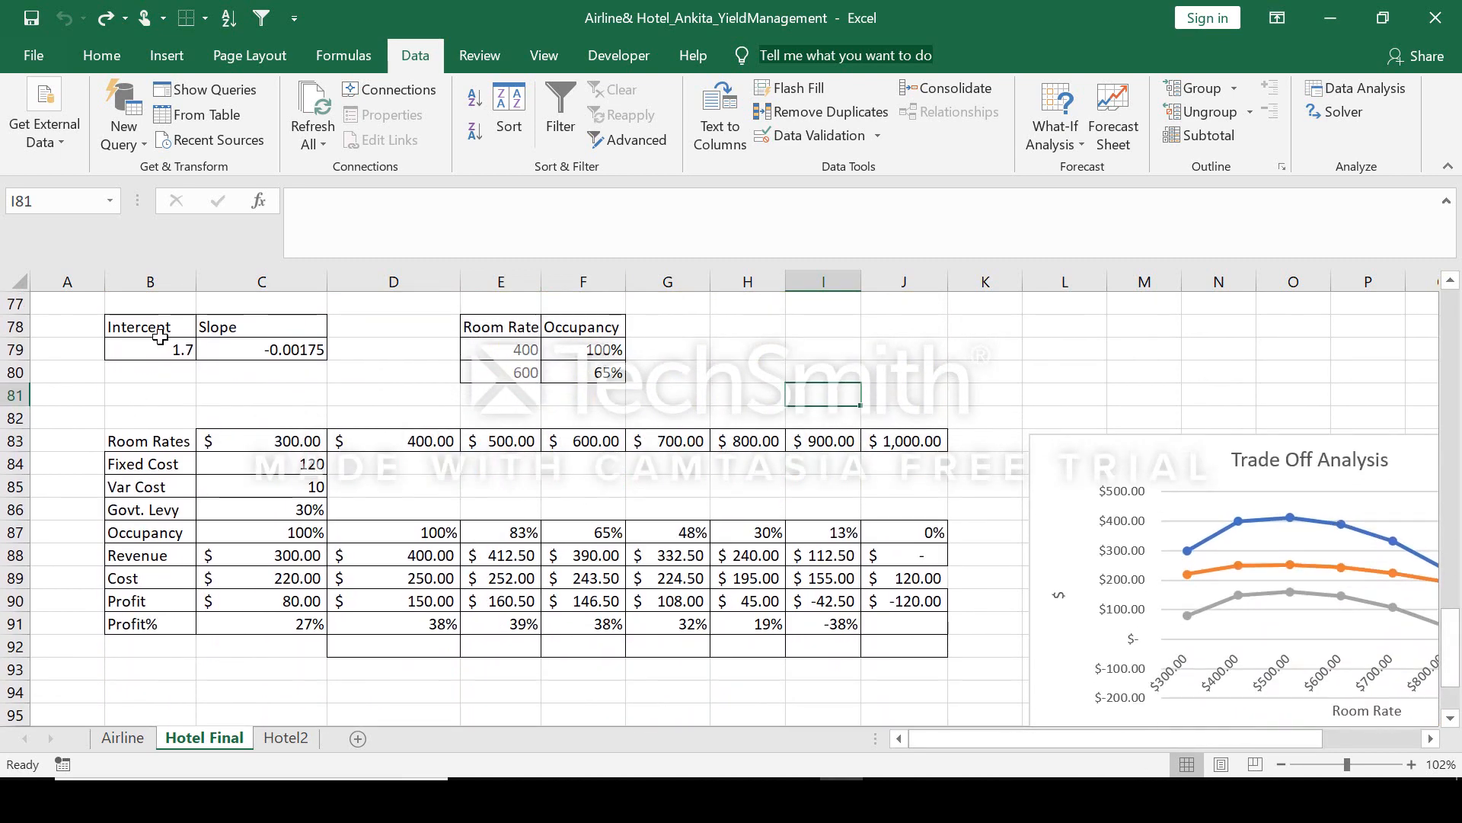
click(288, 448)
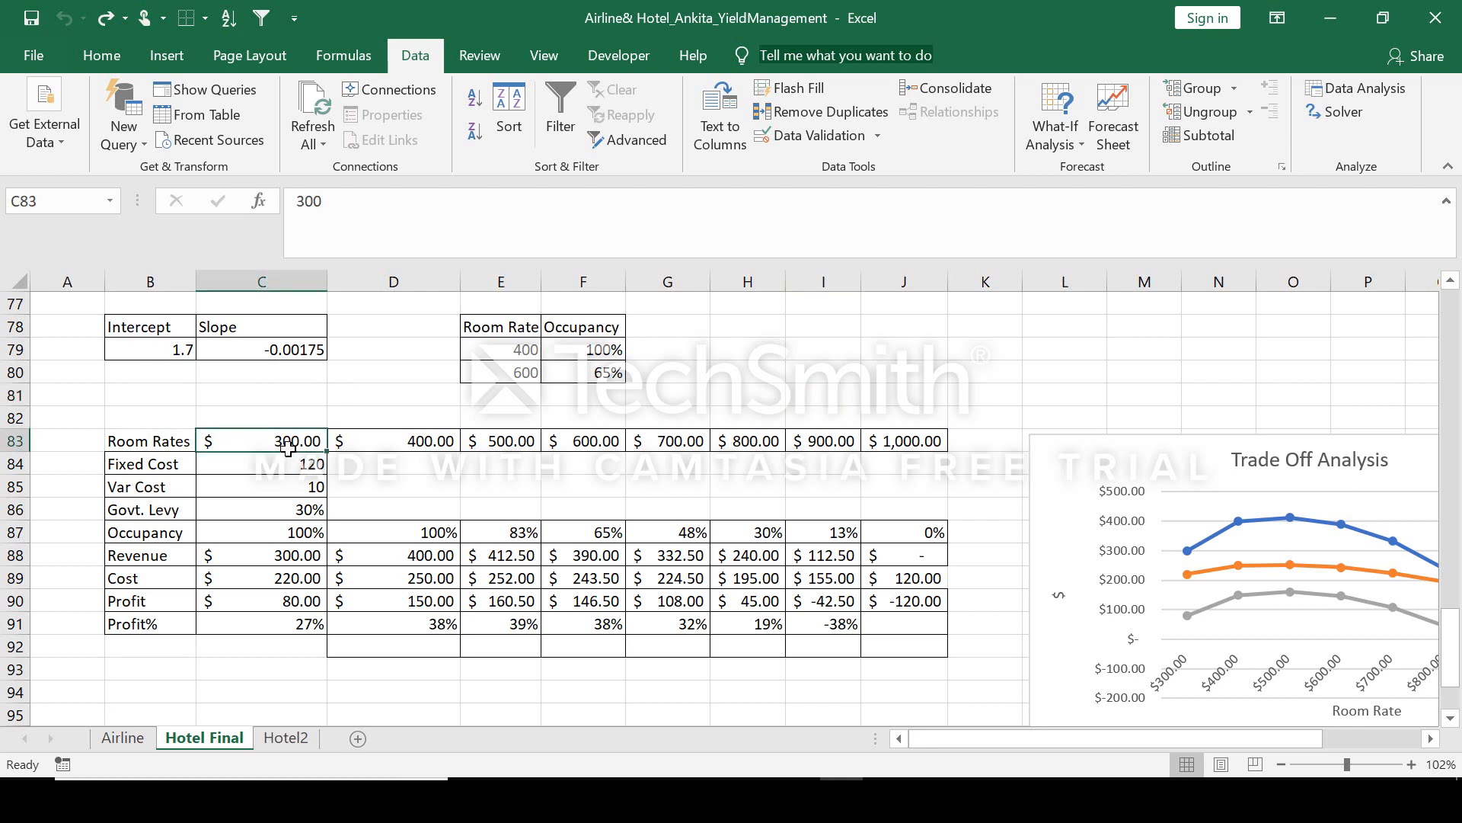
click(309, 528)
drag(306, 465, 307, 502)
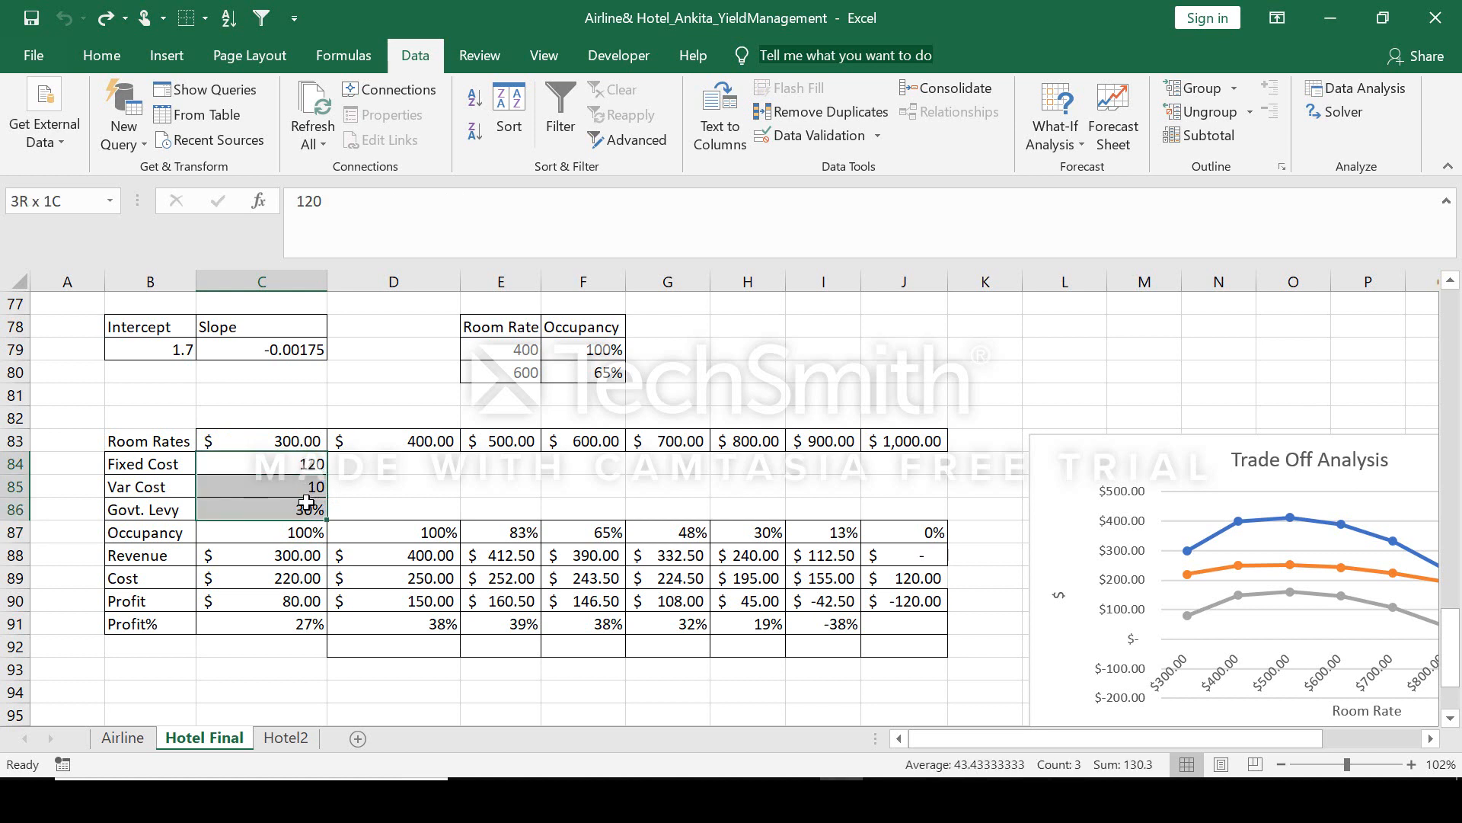
click(261, 441)
drag(261, 440, 868, 442)
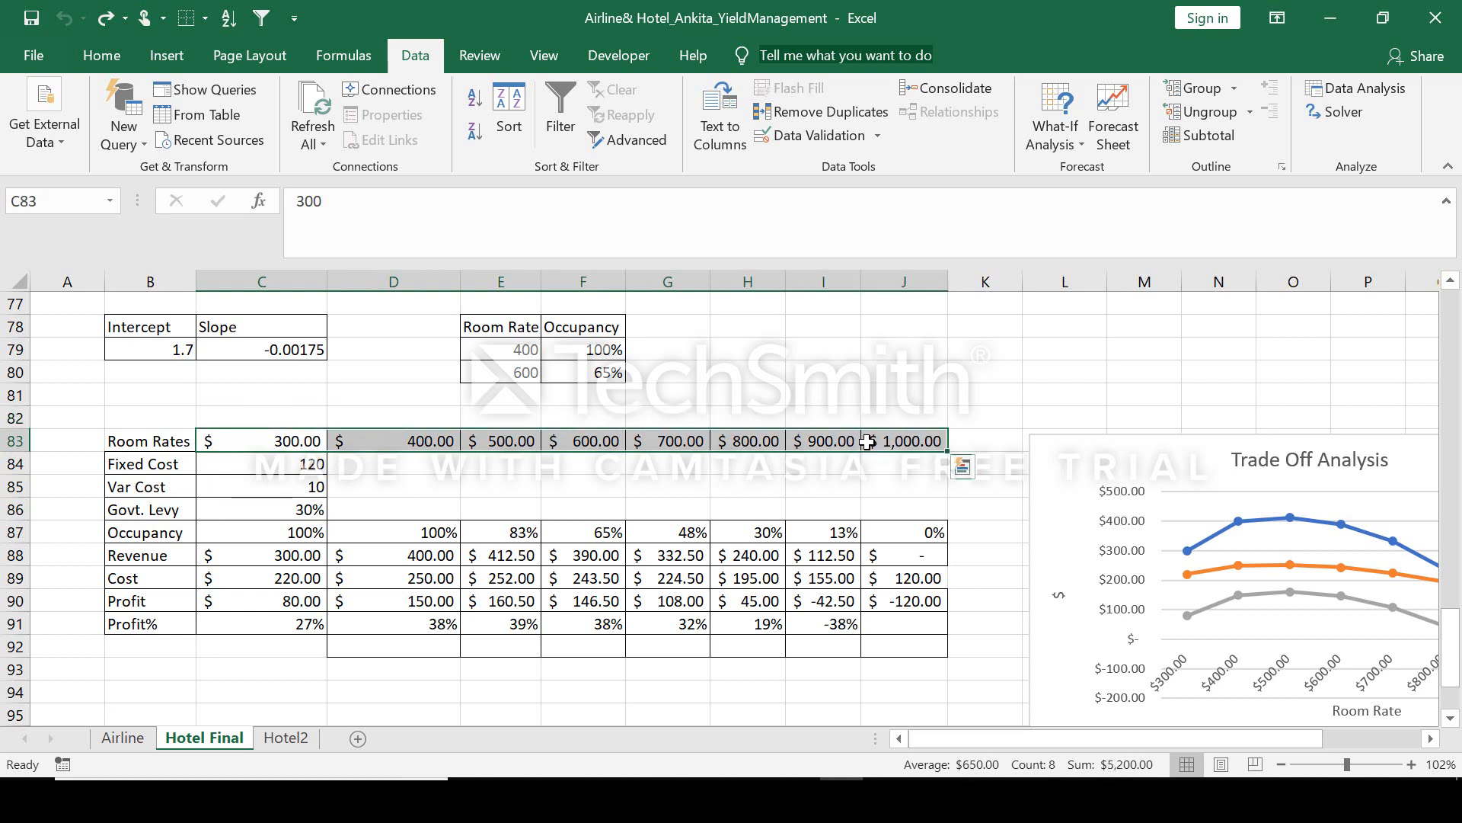
drag(280, 538, 281, 621)
- Inspect the MIN and MAX parts of the occupancy formula in C87 without changing it
click(290, 531)
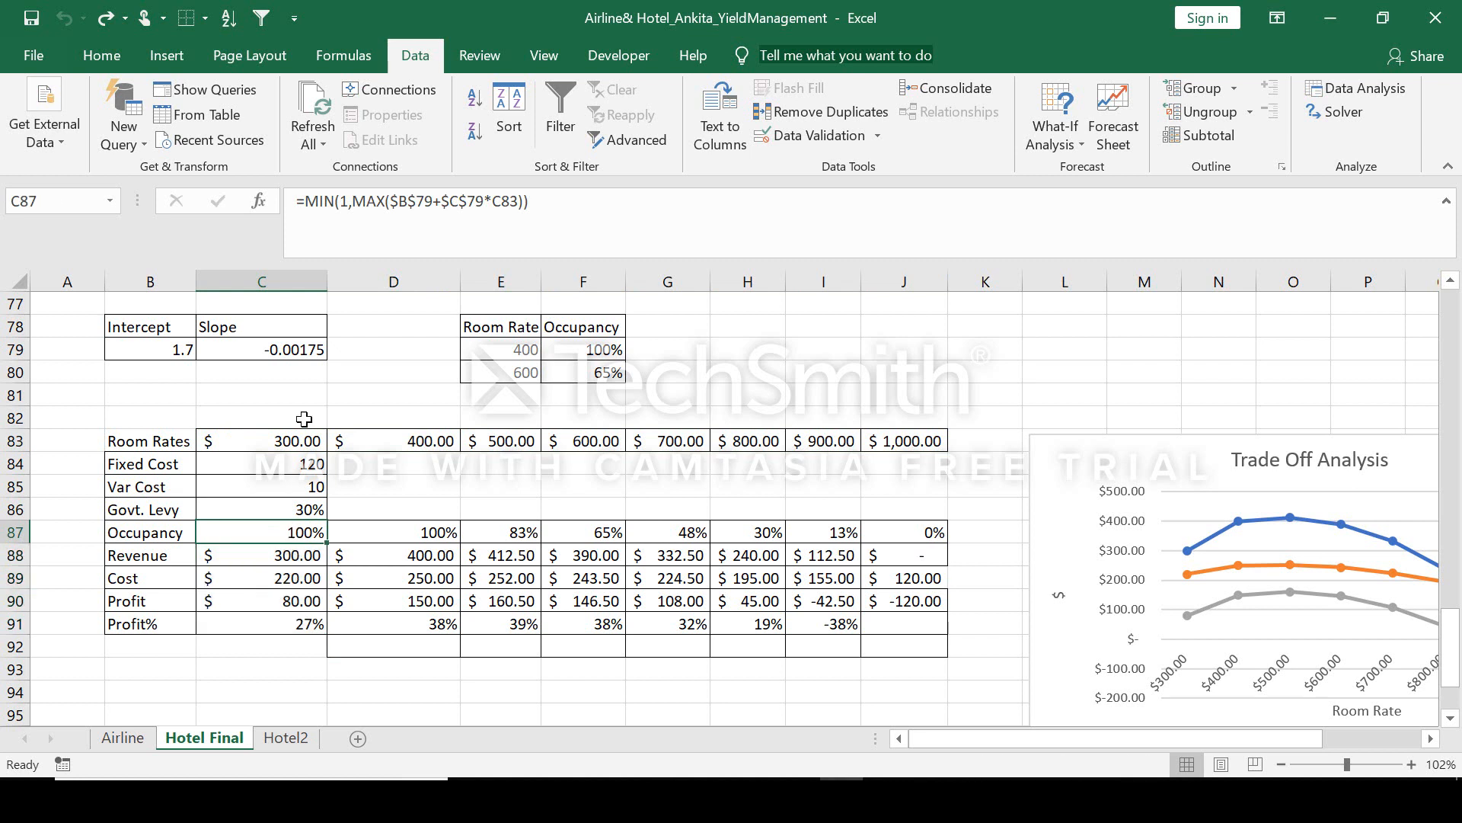
click(401, 206)
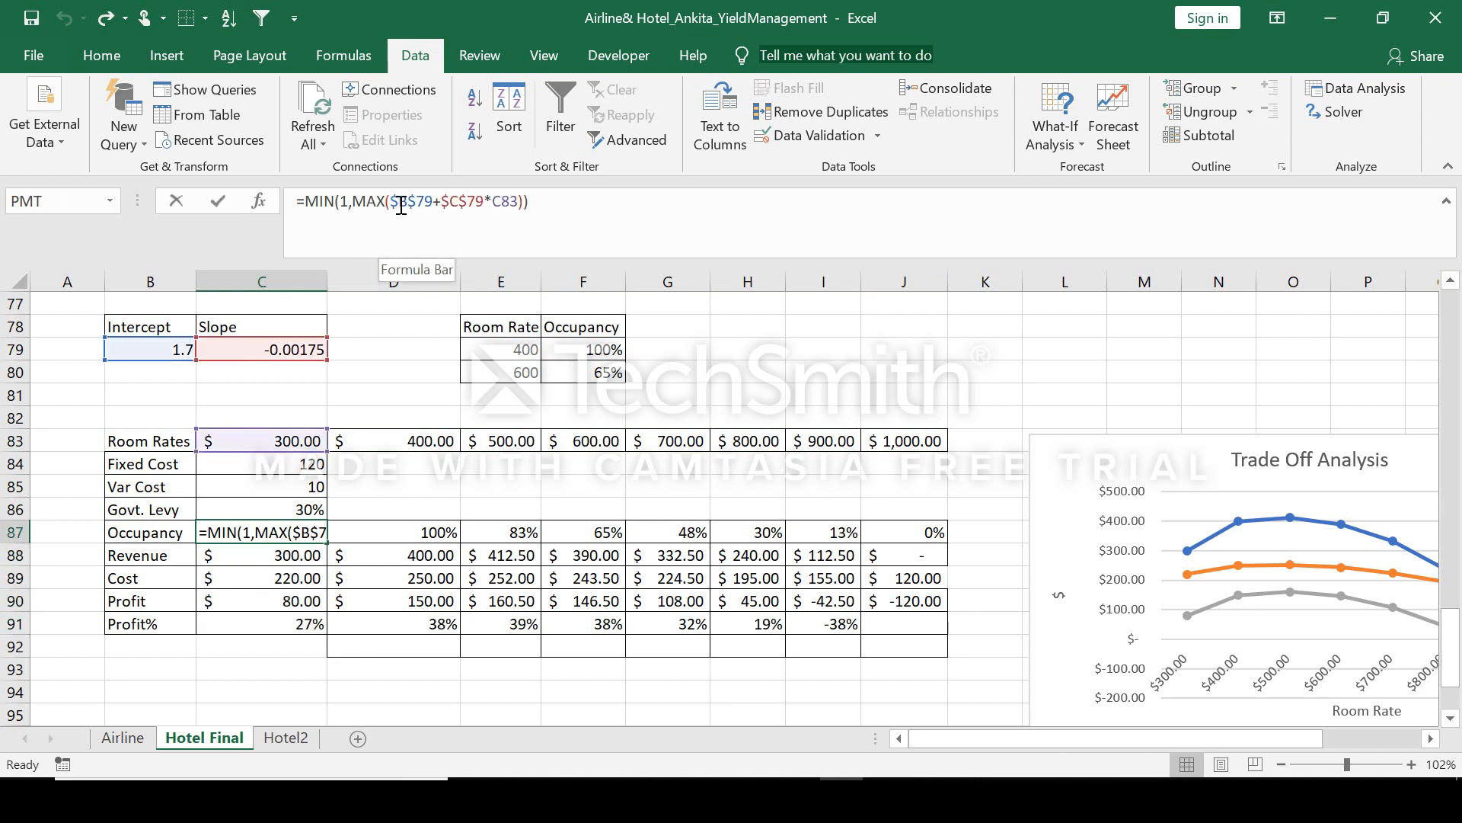
drag(402, 206, 524, 201)
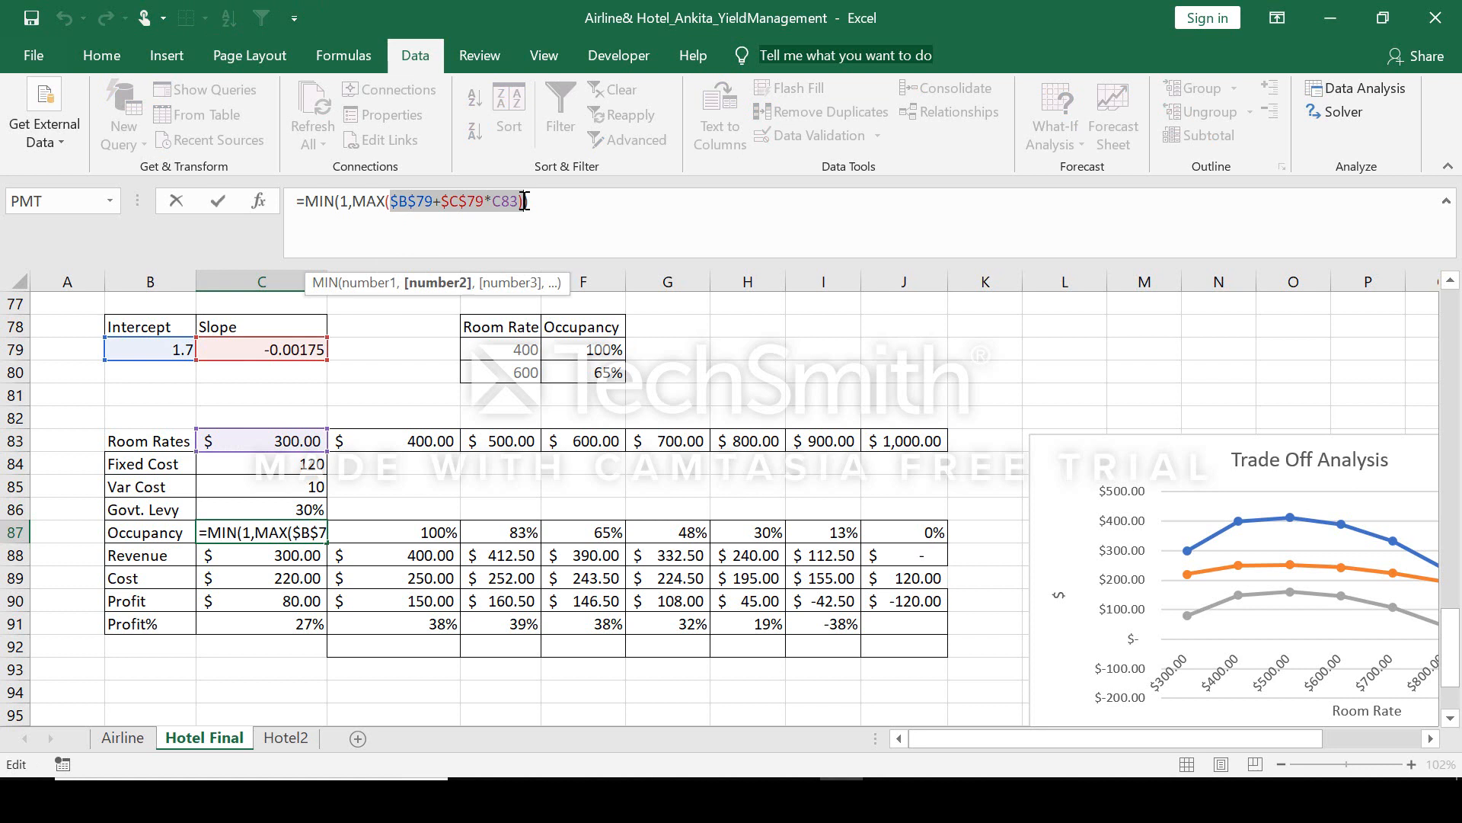
double_click(324, 202)
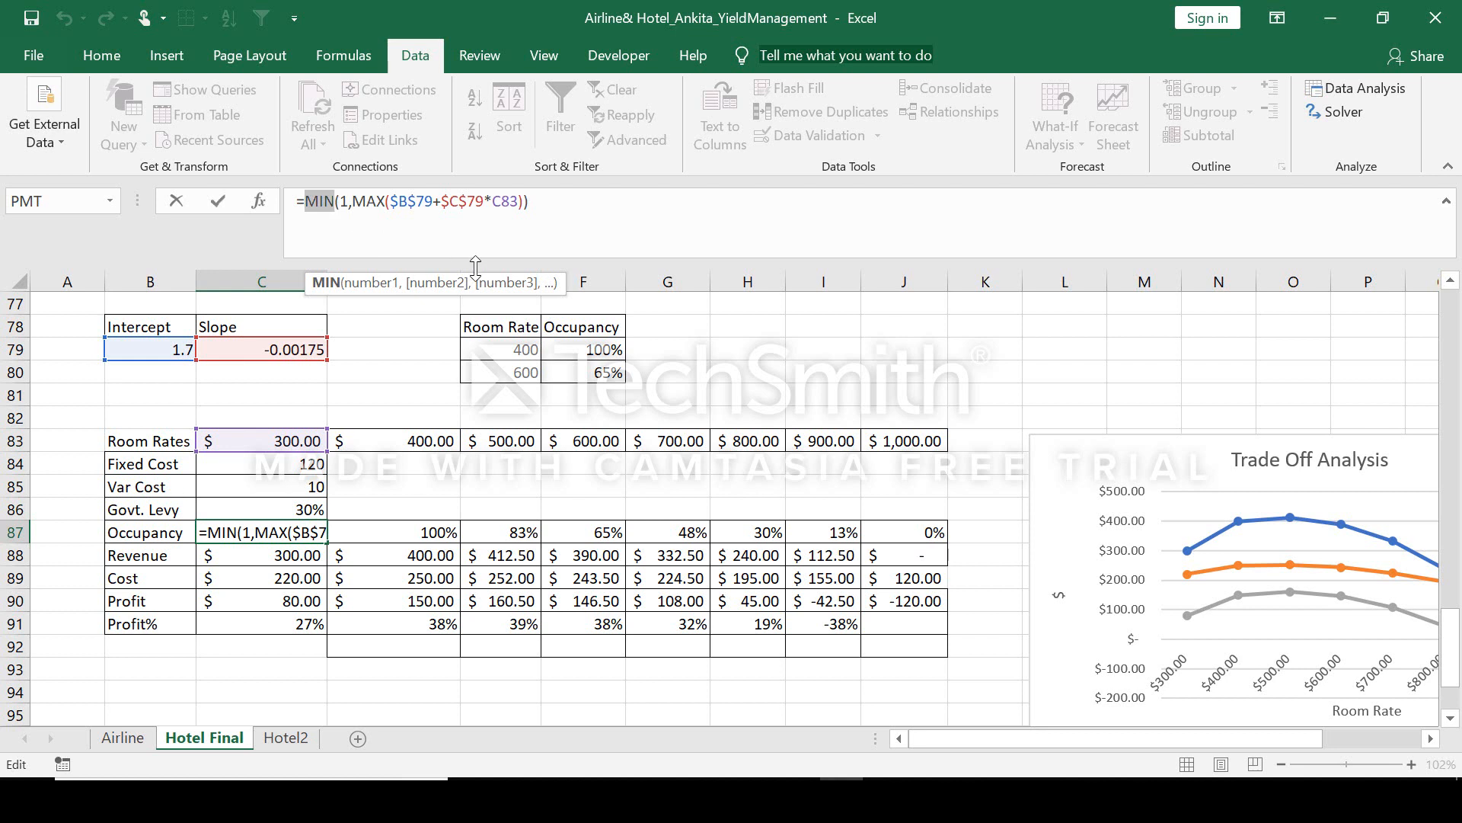
key(Escape)
- Check the reference occupancy in F79 and room rate in E79, and step through the occupancy formulas from D87 to H87
click(618, 352)
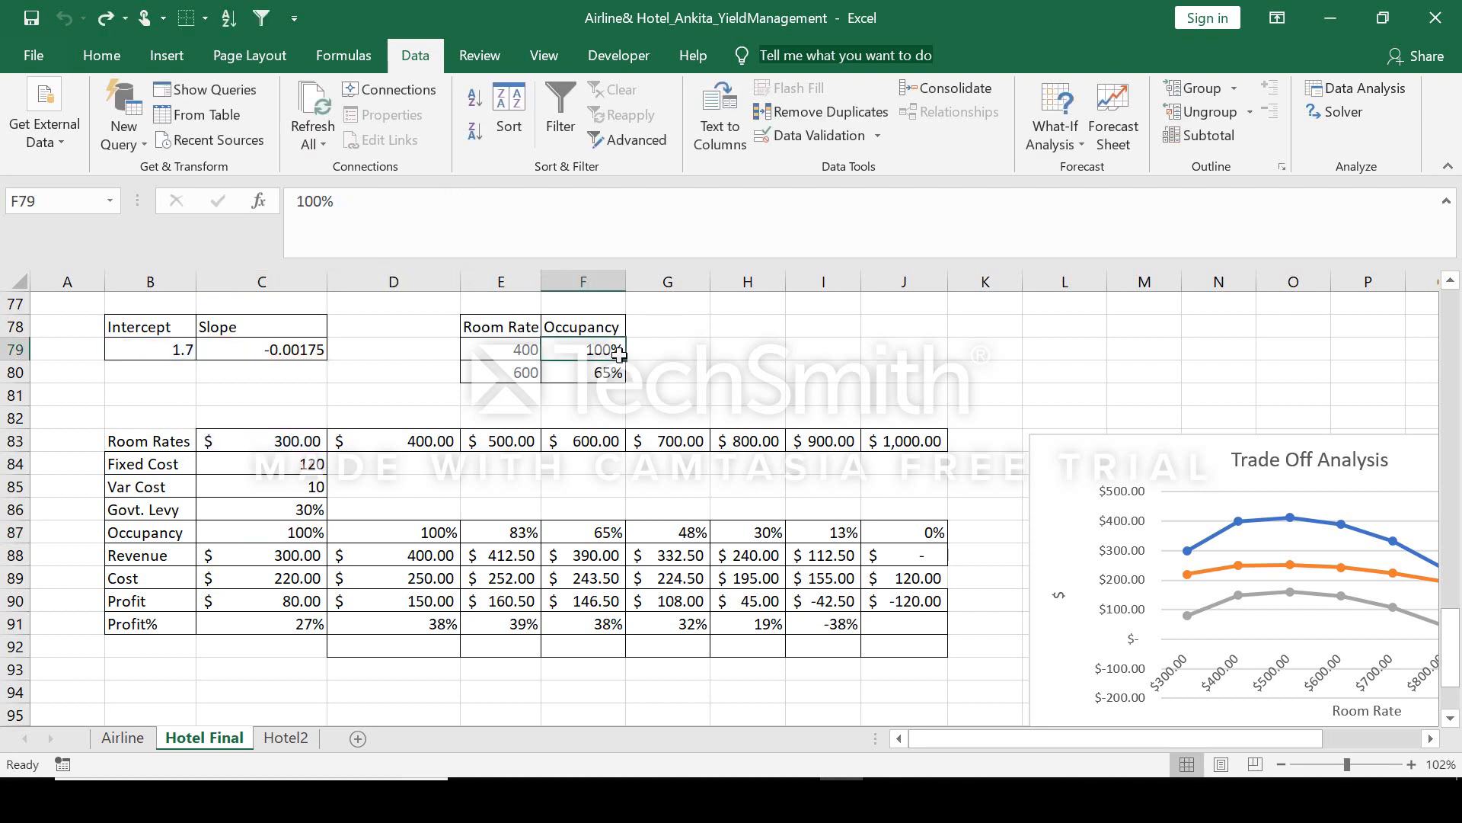
click(532, 356)
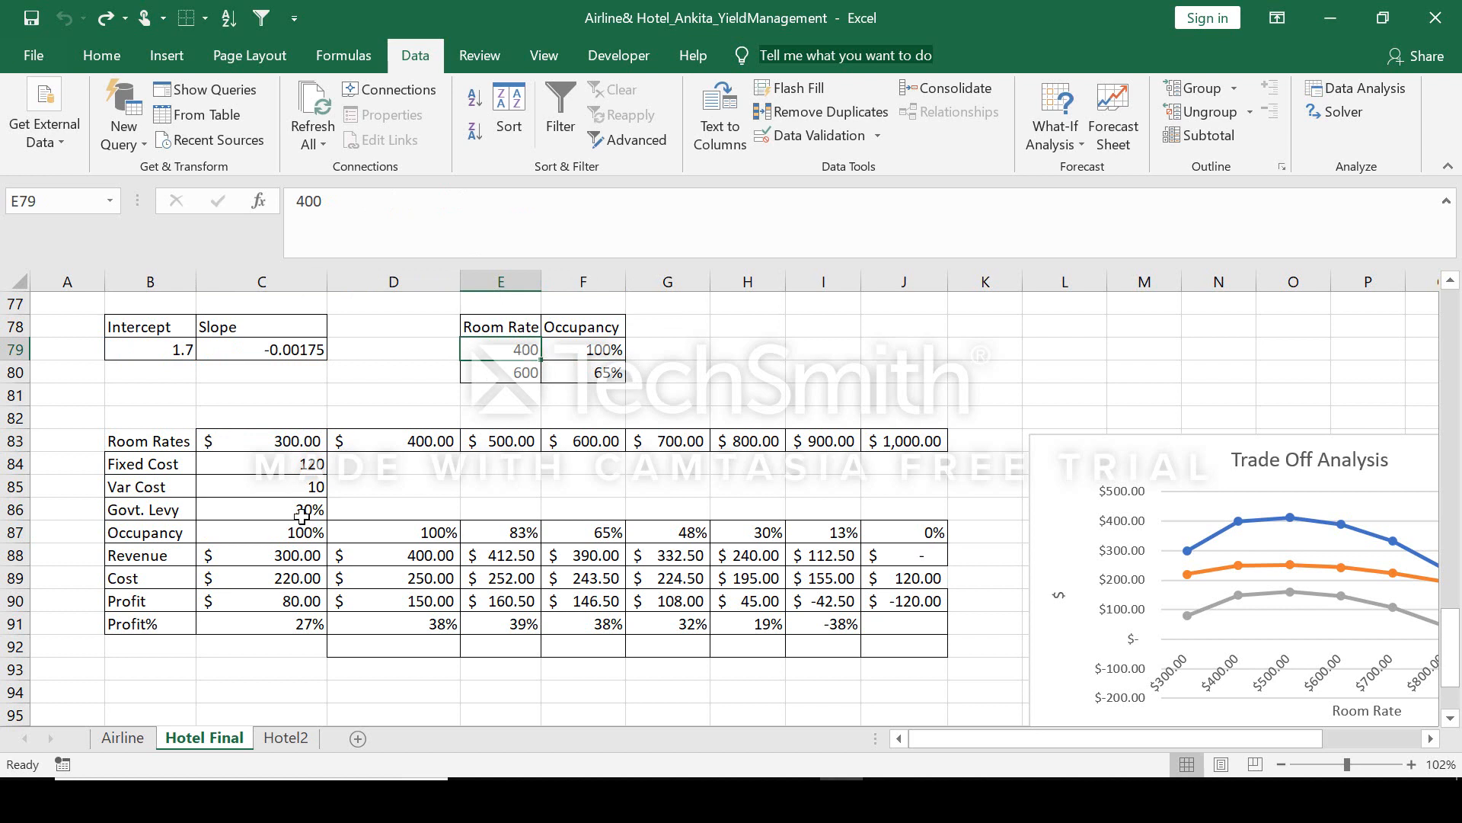
click(356, 536)
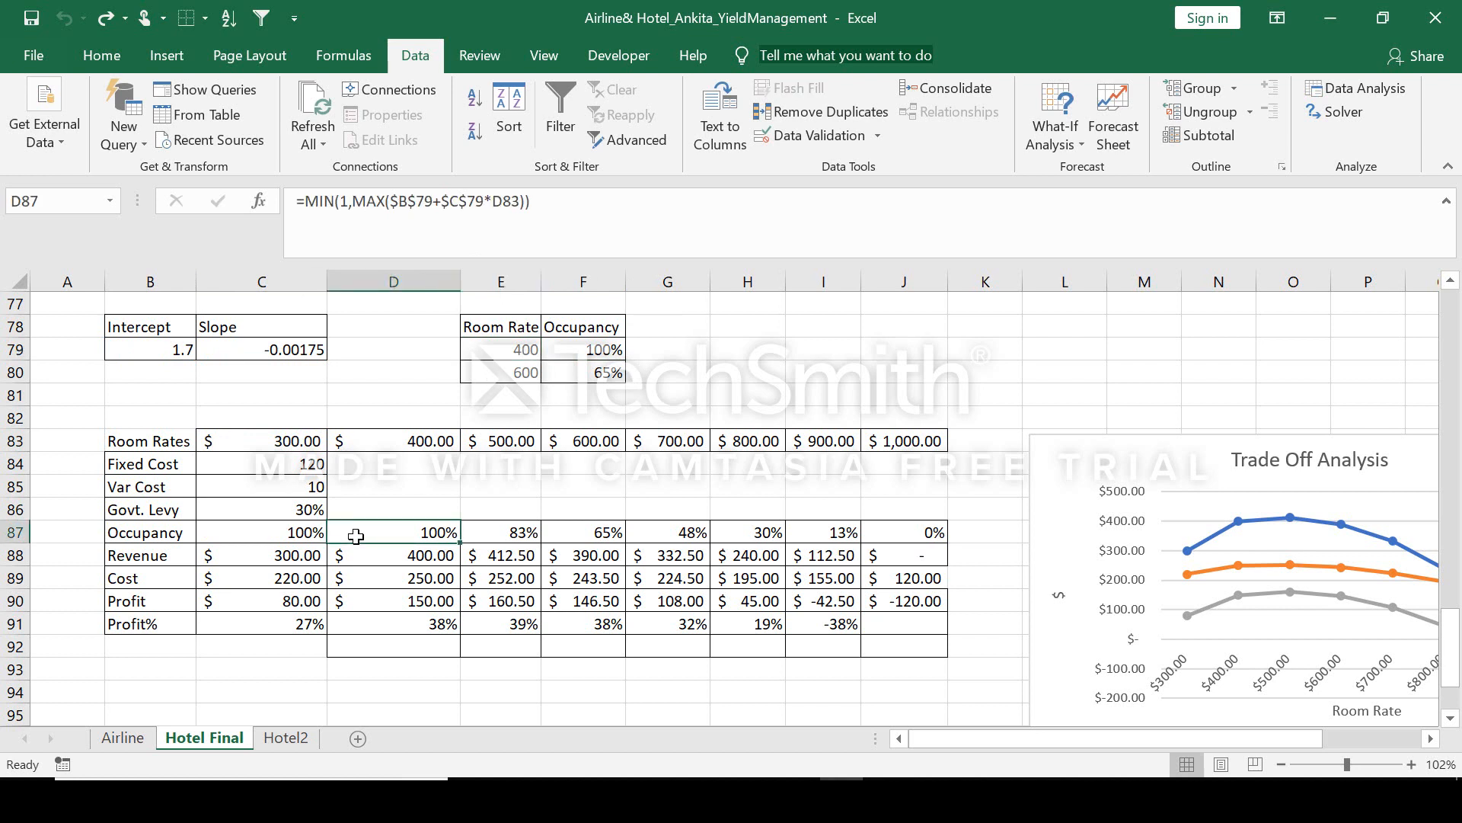
key(Right)
key(Right)
key(Right)
key(Right)
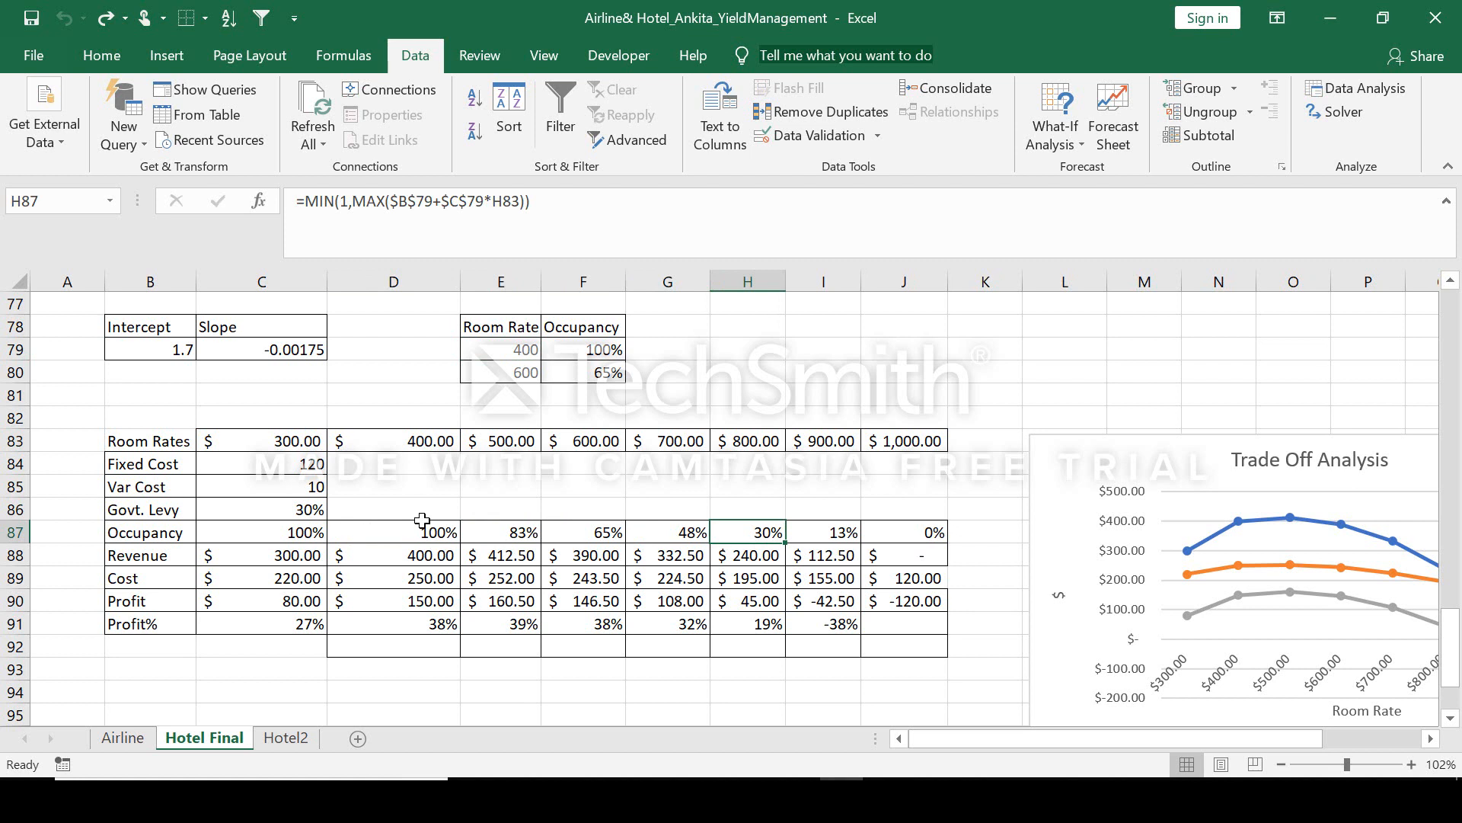
- Examine the revenue, cost, profit and profit percentage formulas in D88:D91, and look over the Profit row across the room rates
click(404, 561)
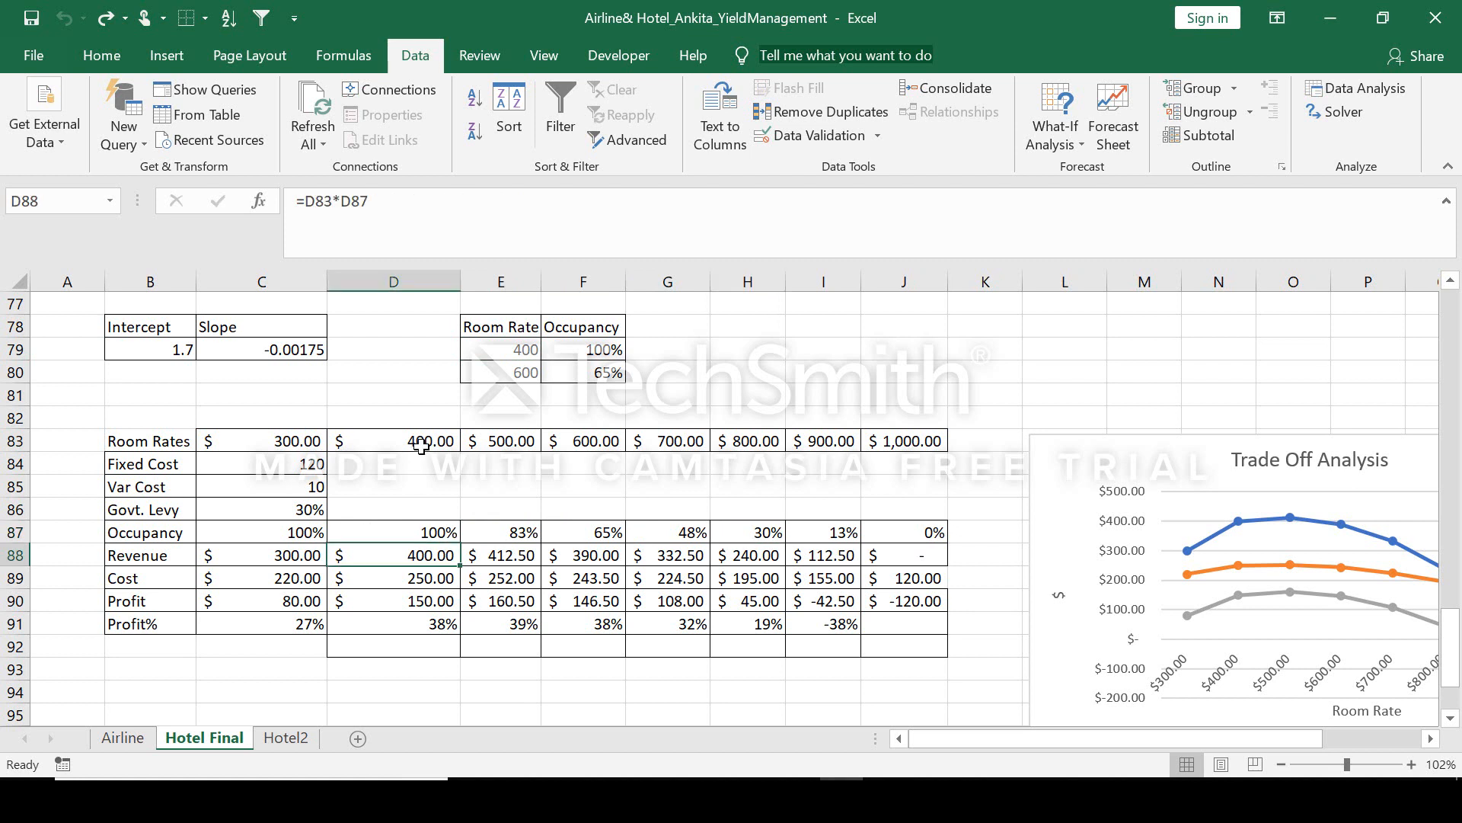
click(413, 580)
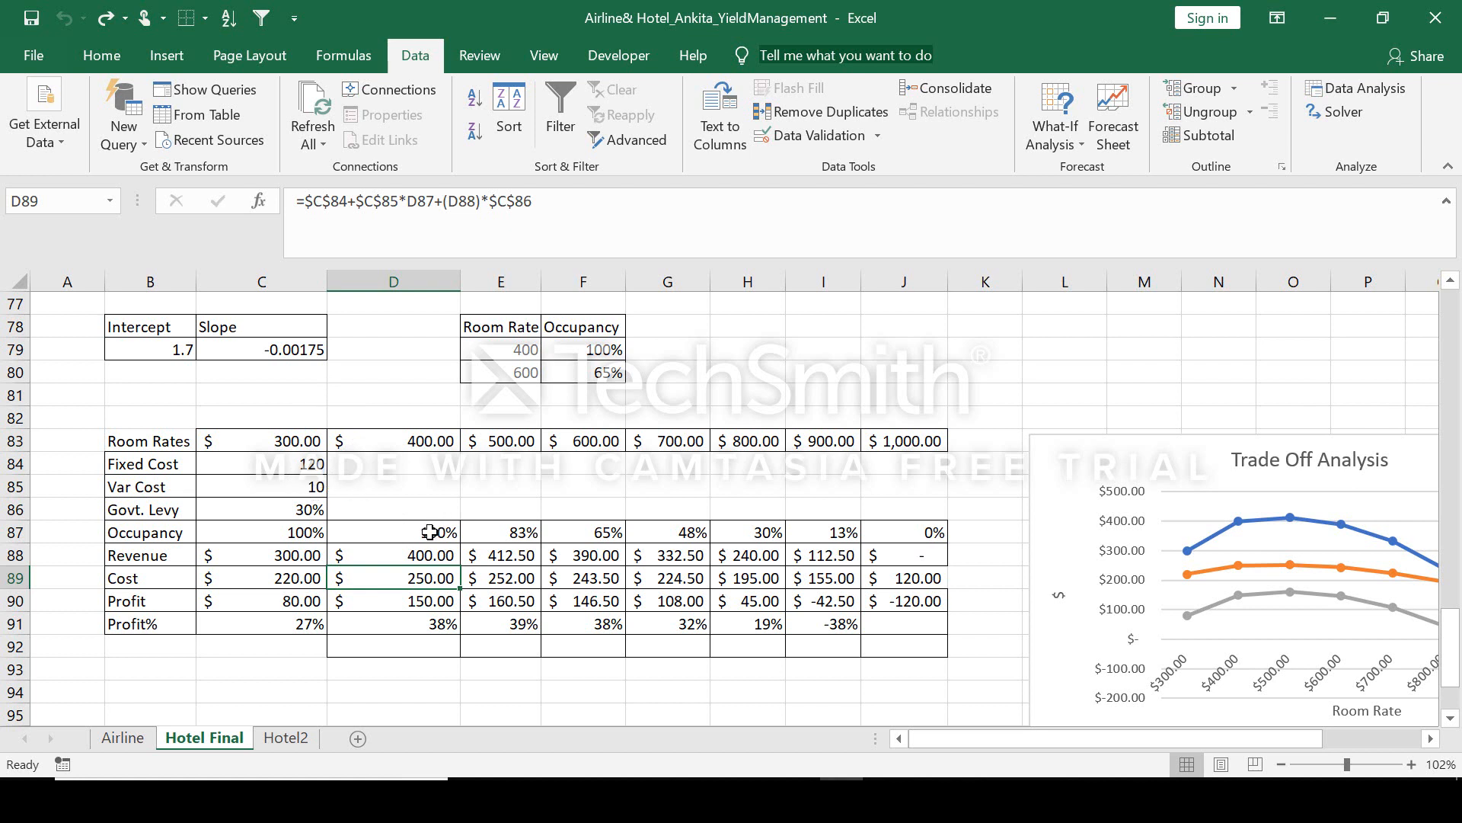
click(468, 201)
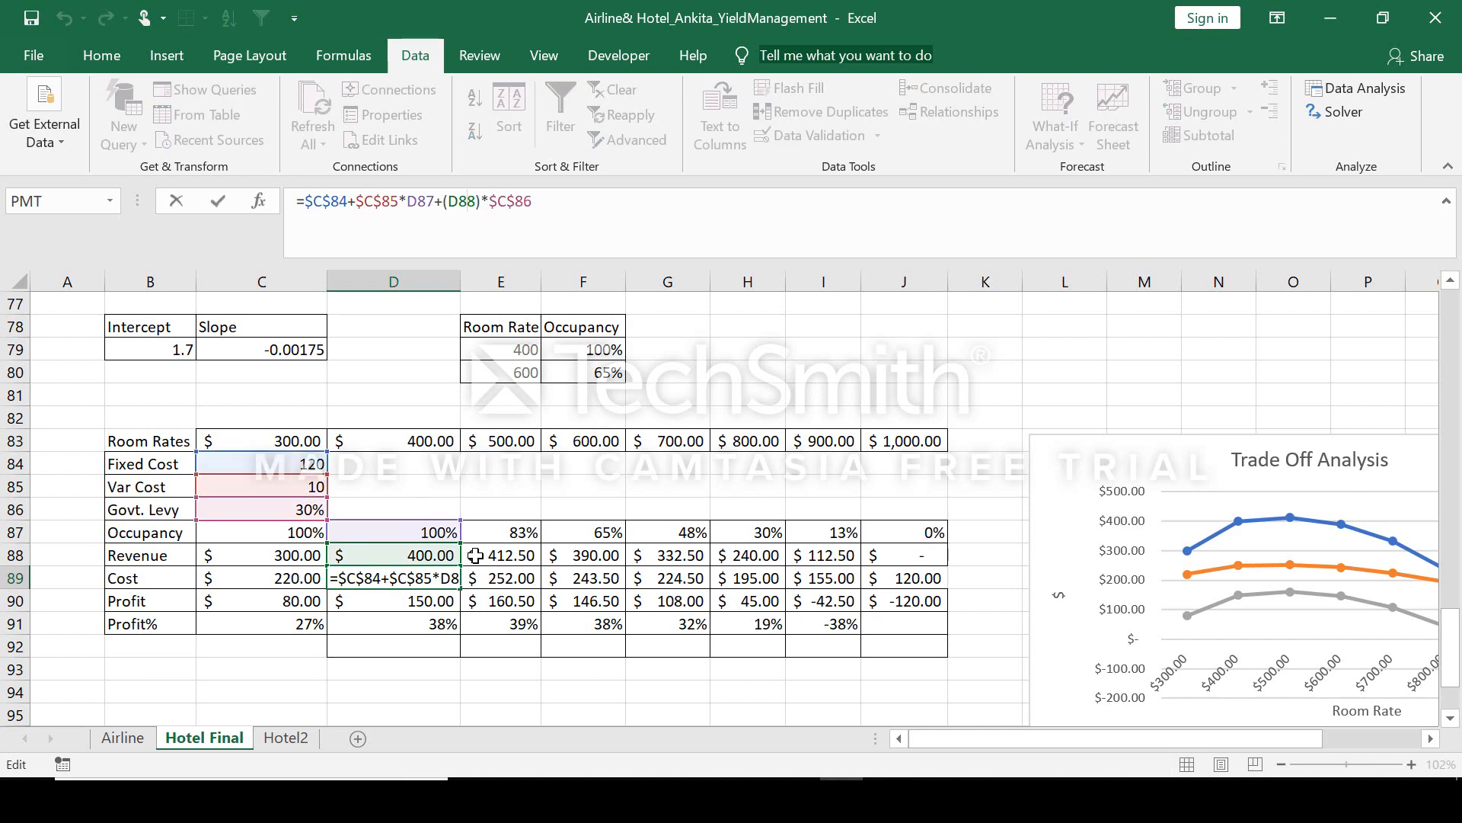
key(Escape)
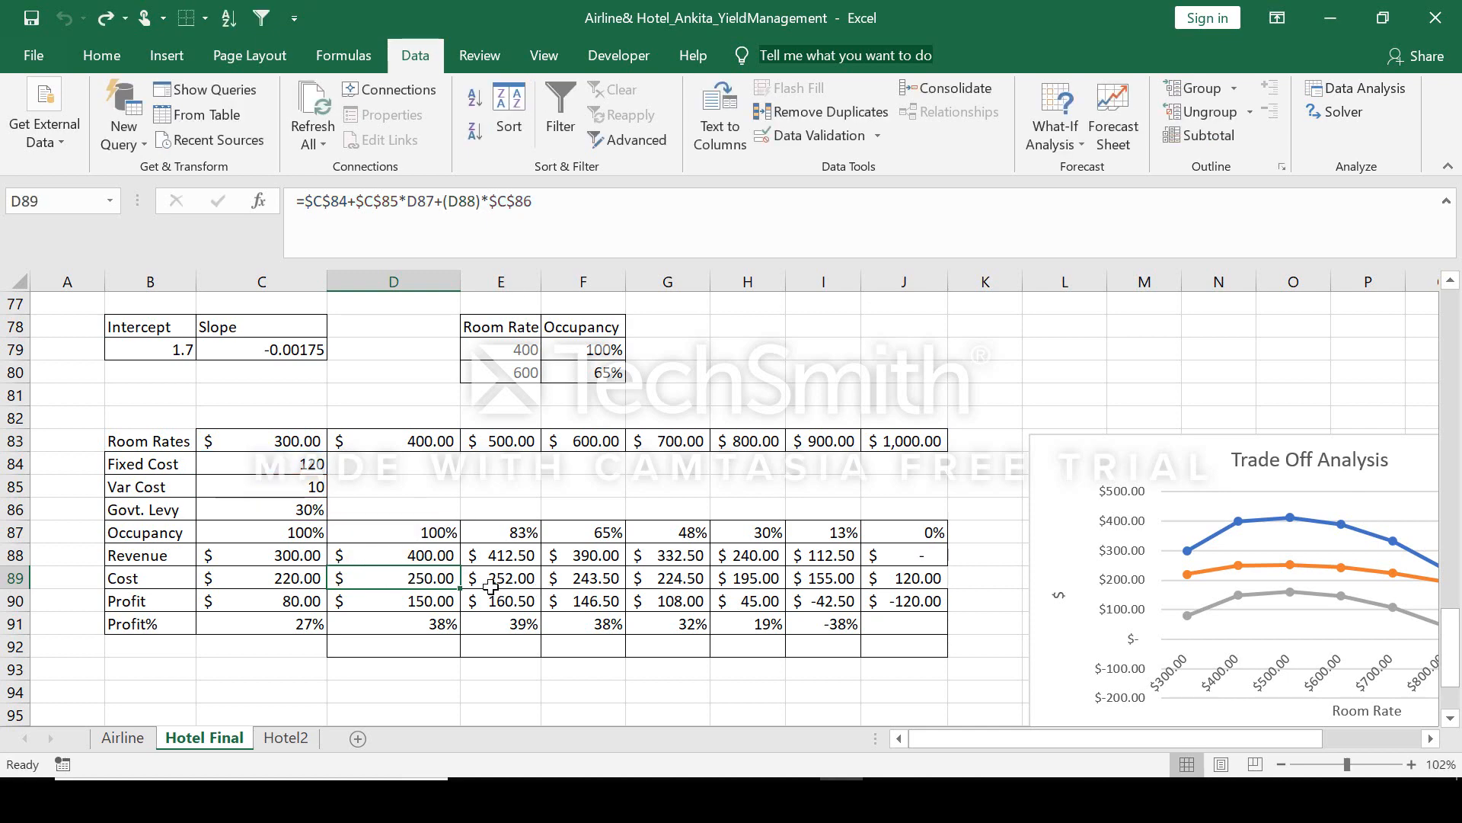
click(440, 599)
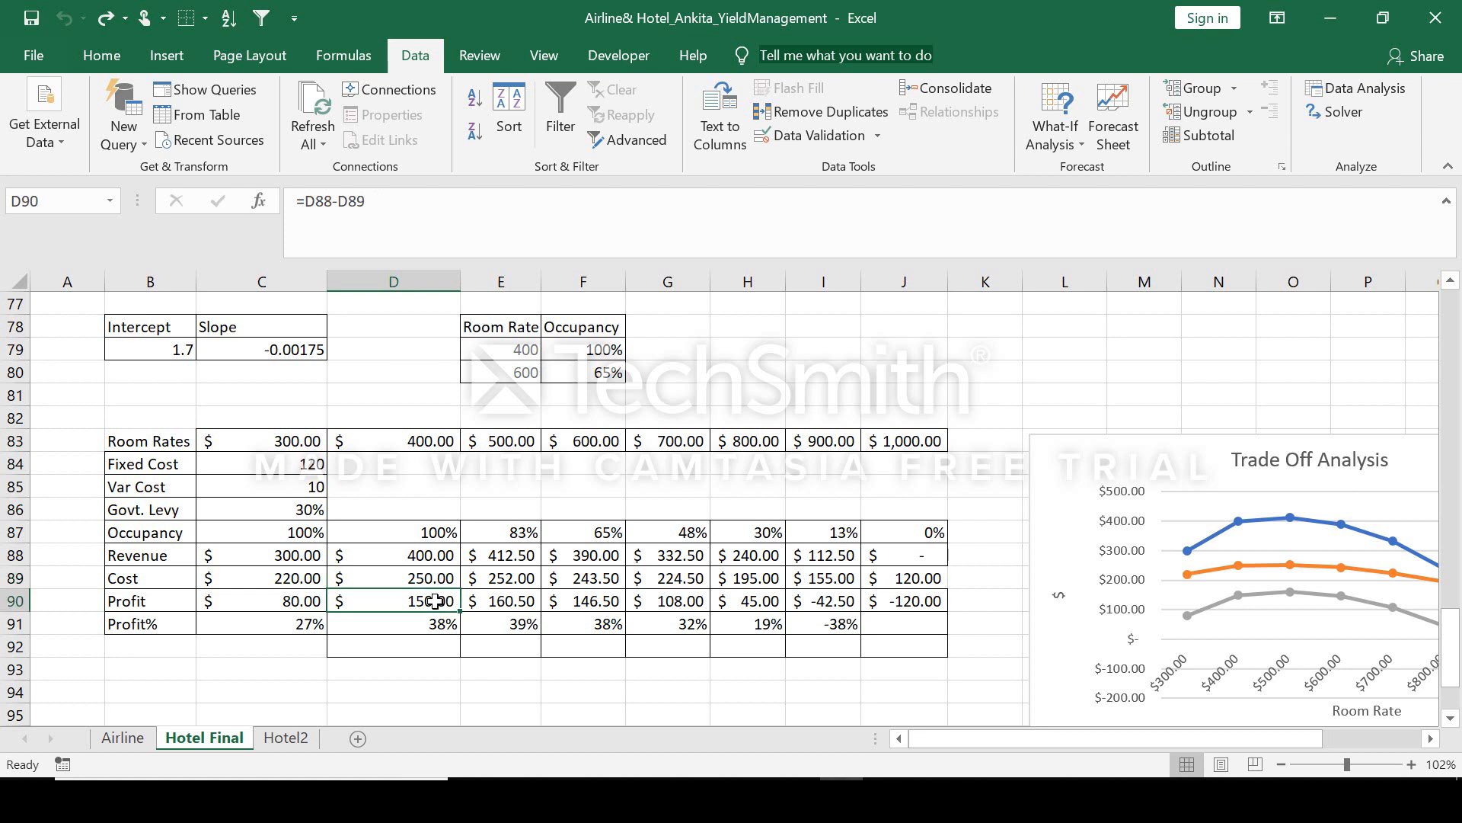
click(434, 633)
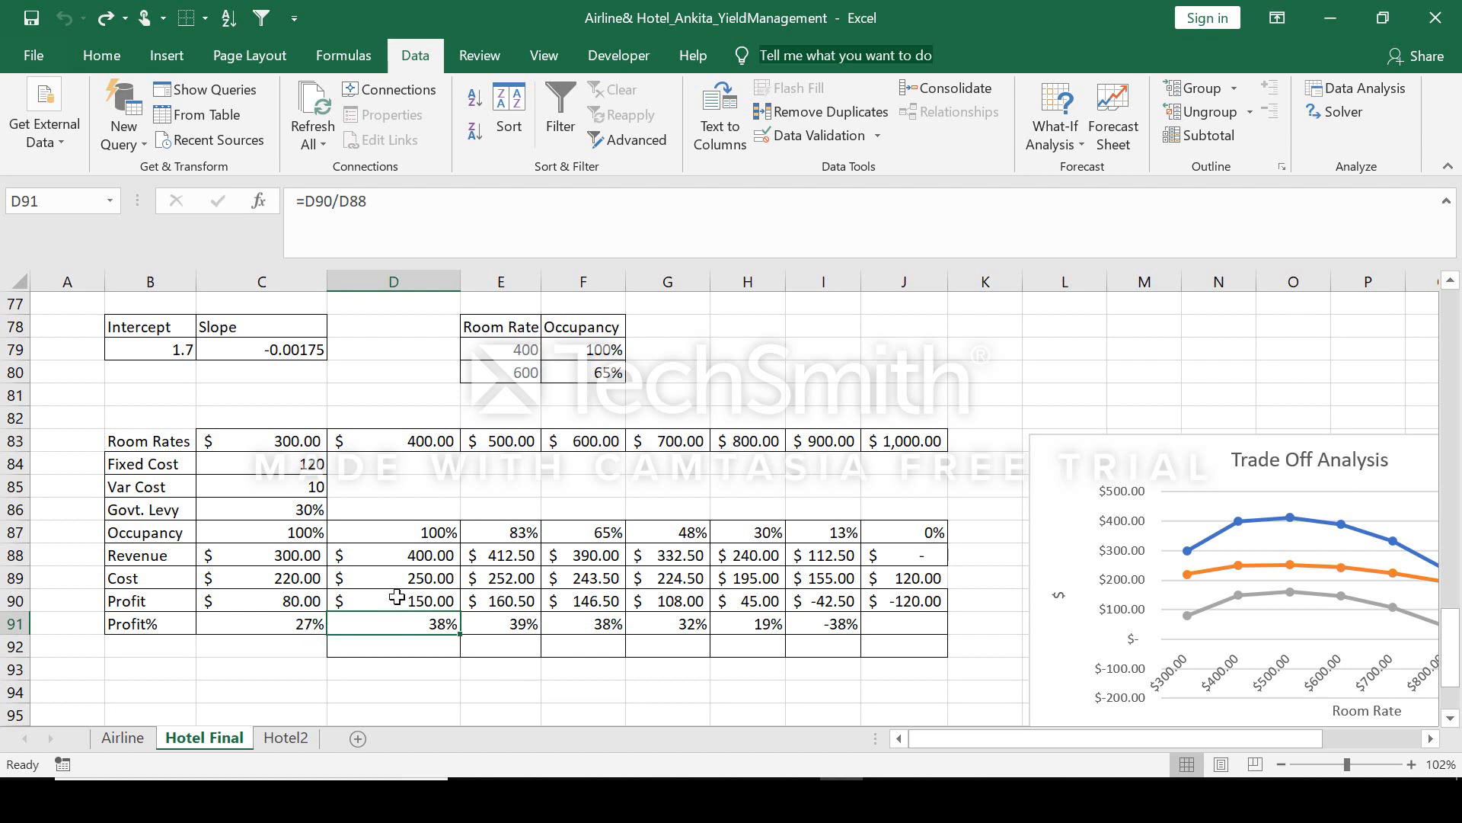
drag(312, 601, 788, 607)
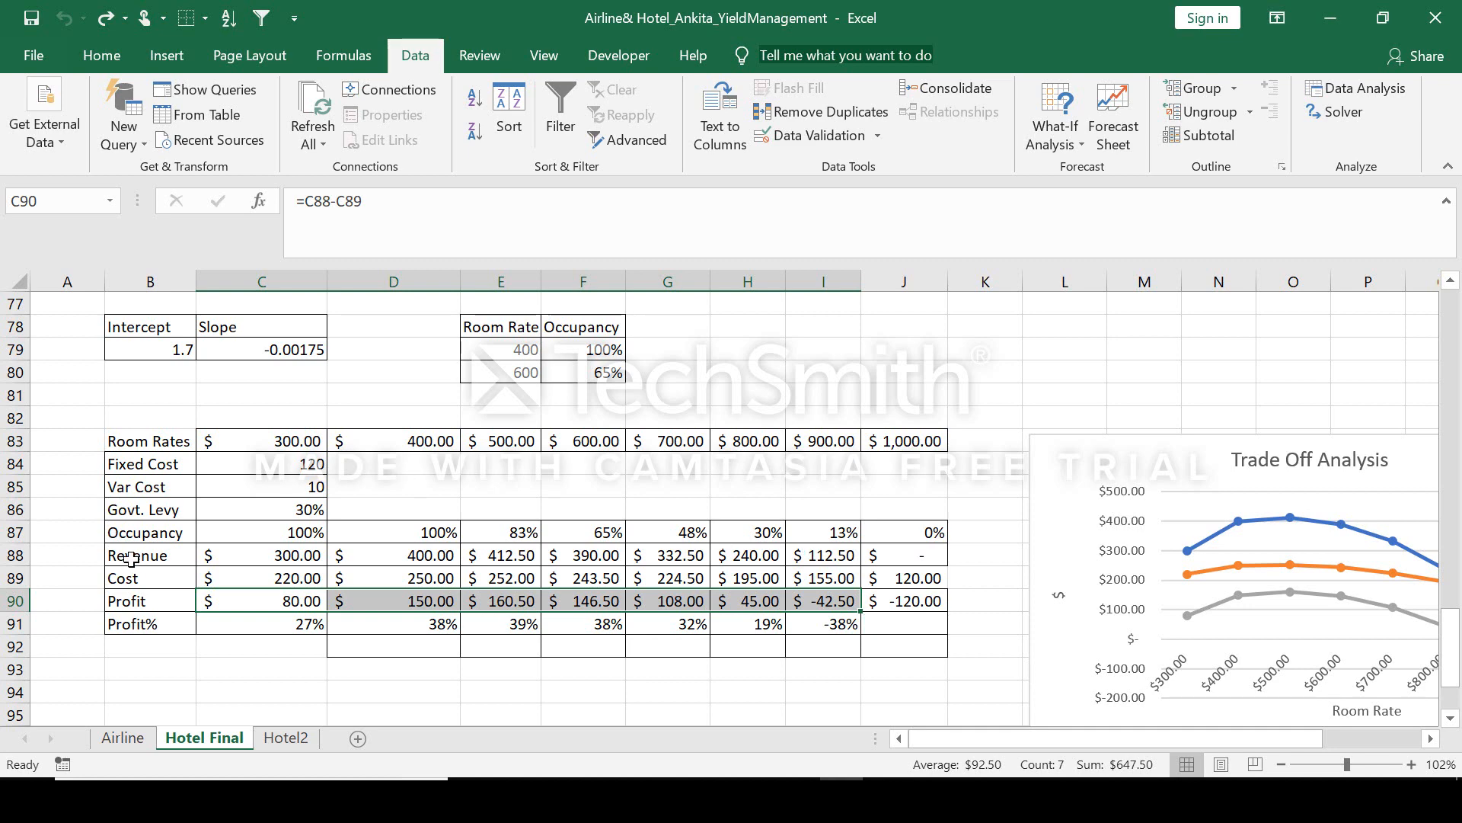
- Preview the recommended charts for the room rates in B83:J83 with revenue, cost and profit in B88:J90, without inserting one
drag(134, 562, 904, 601)
drag(150, 441, 904, 442)
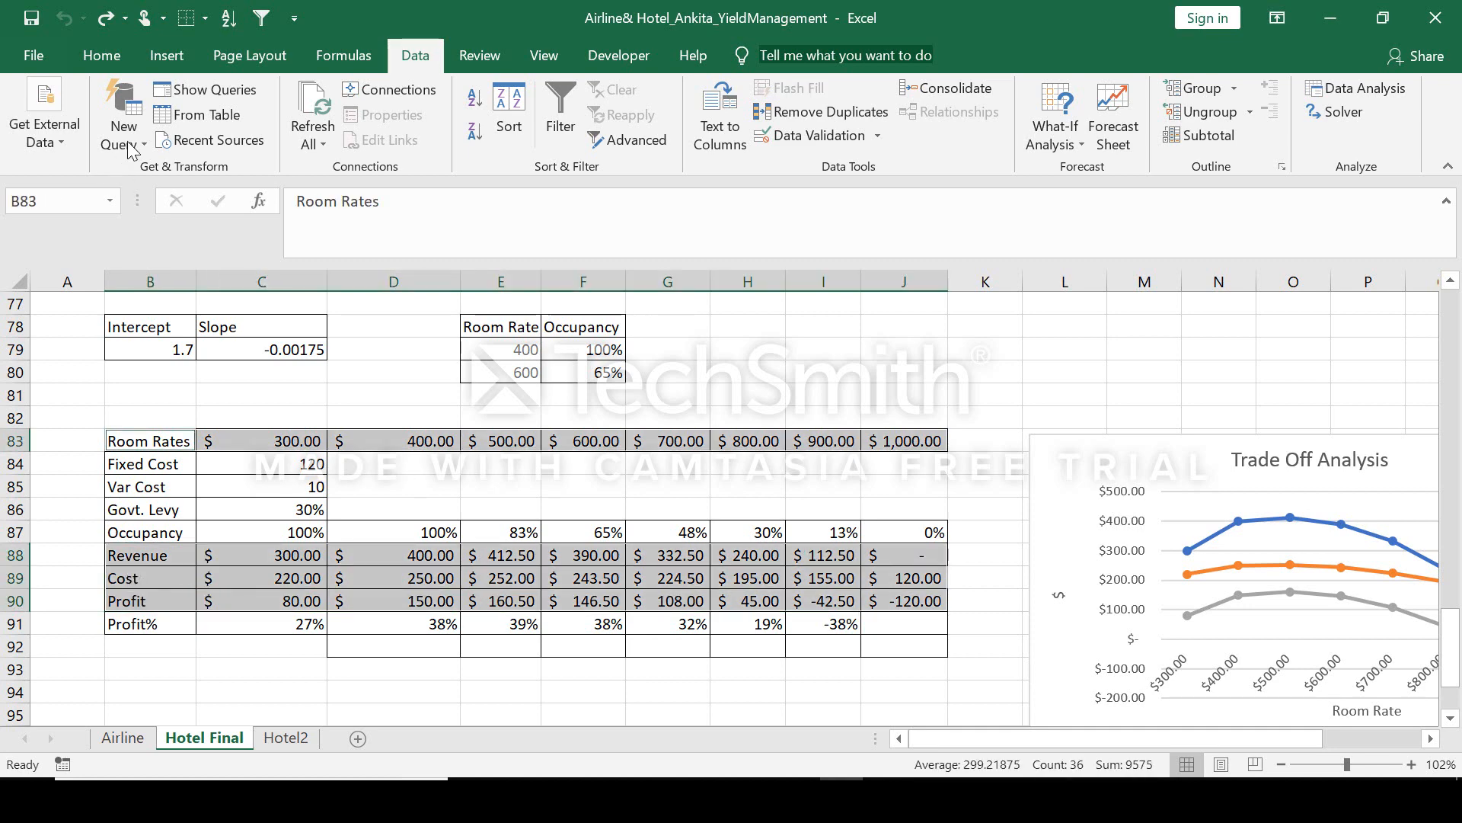
click(168, 58)
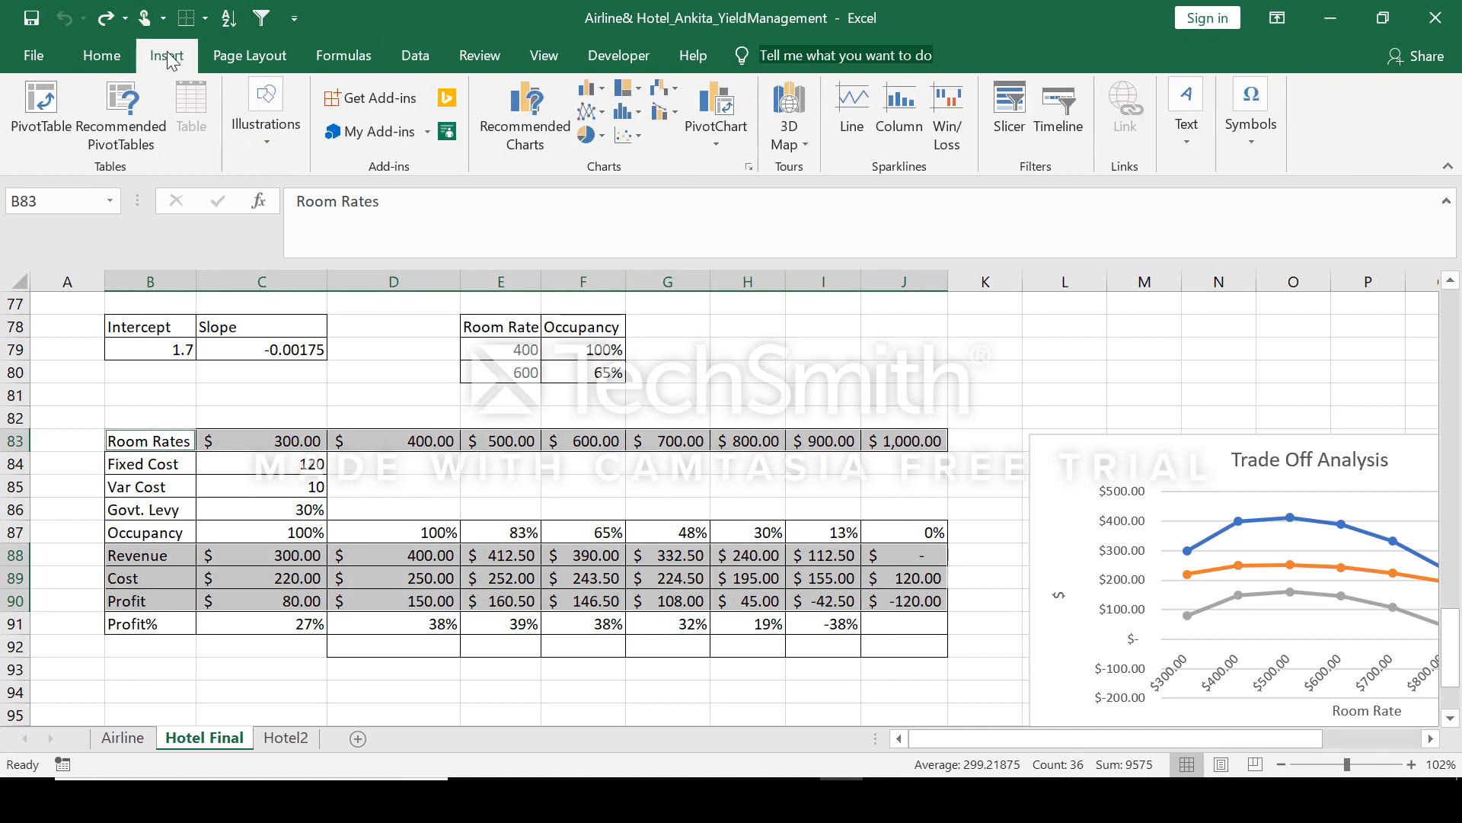
click(536, 115)
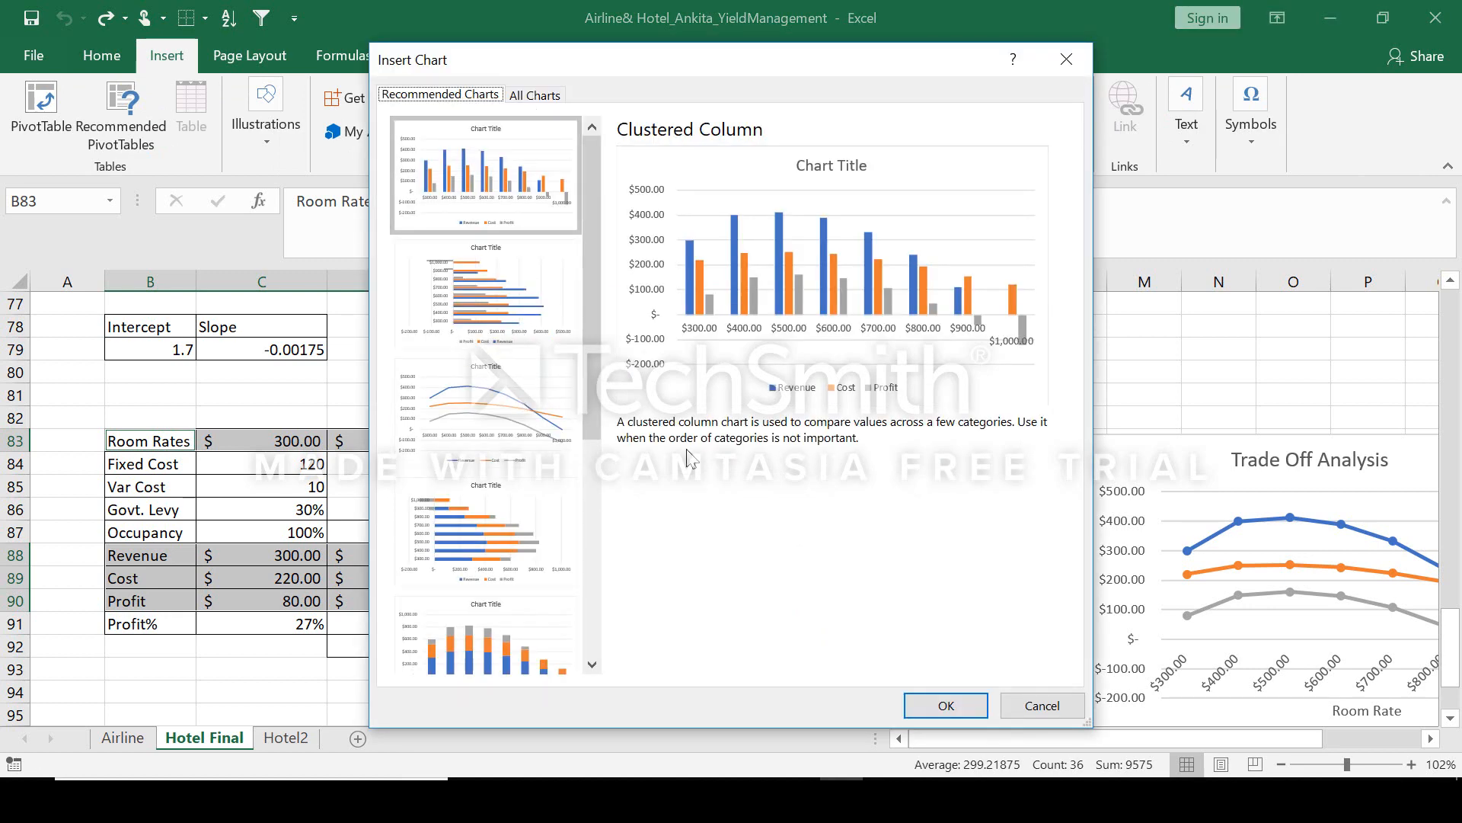
click(1043, 707)
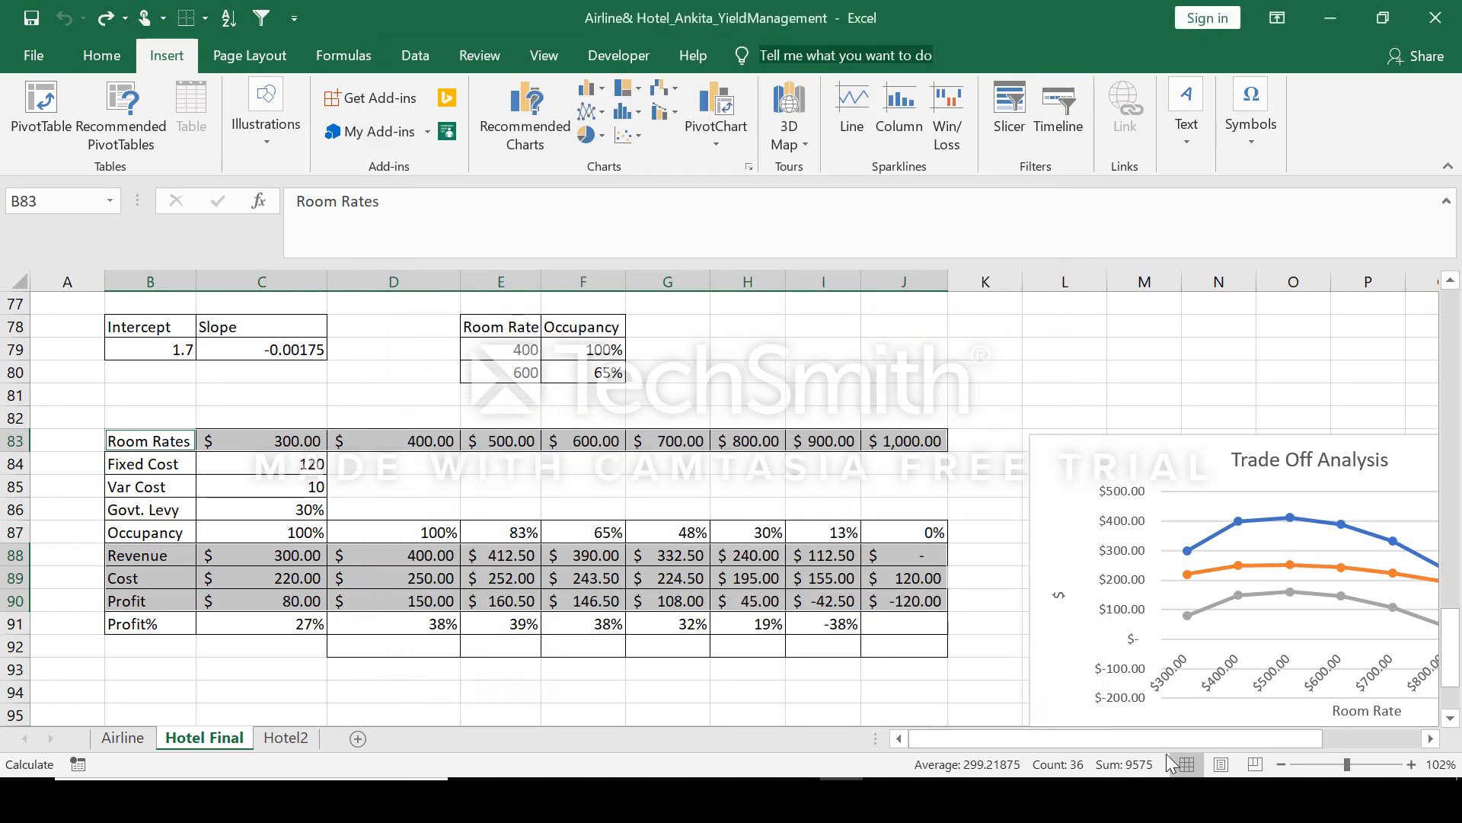
- Examine the Trade Off Analysis chart and check the Revenue series value at the $500 room rate
drag(1167, 740, 1261, 743)
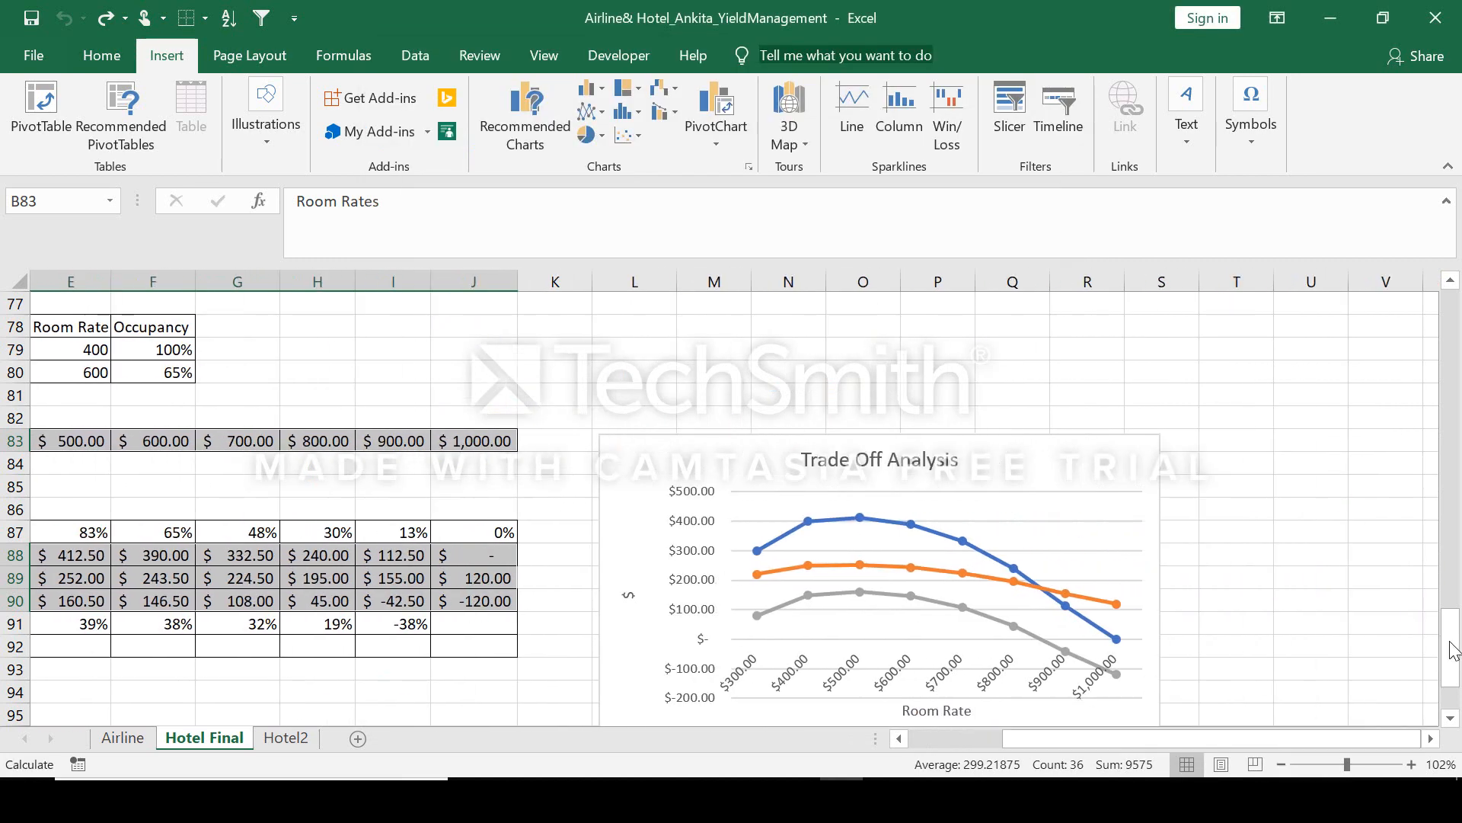
click(1449, 719)
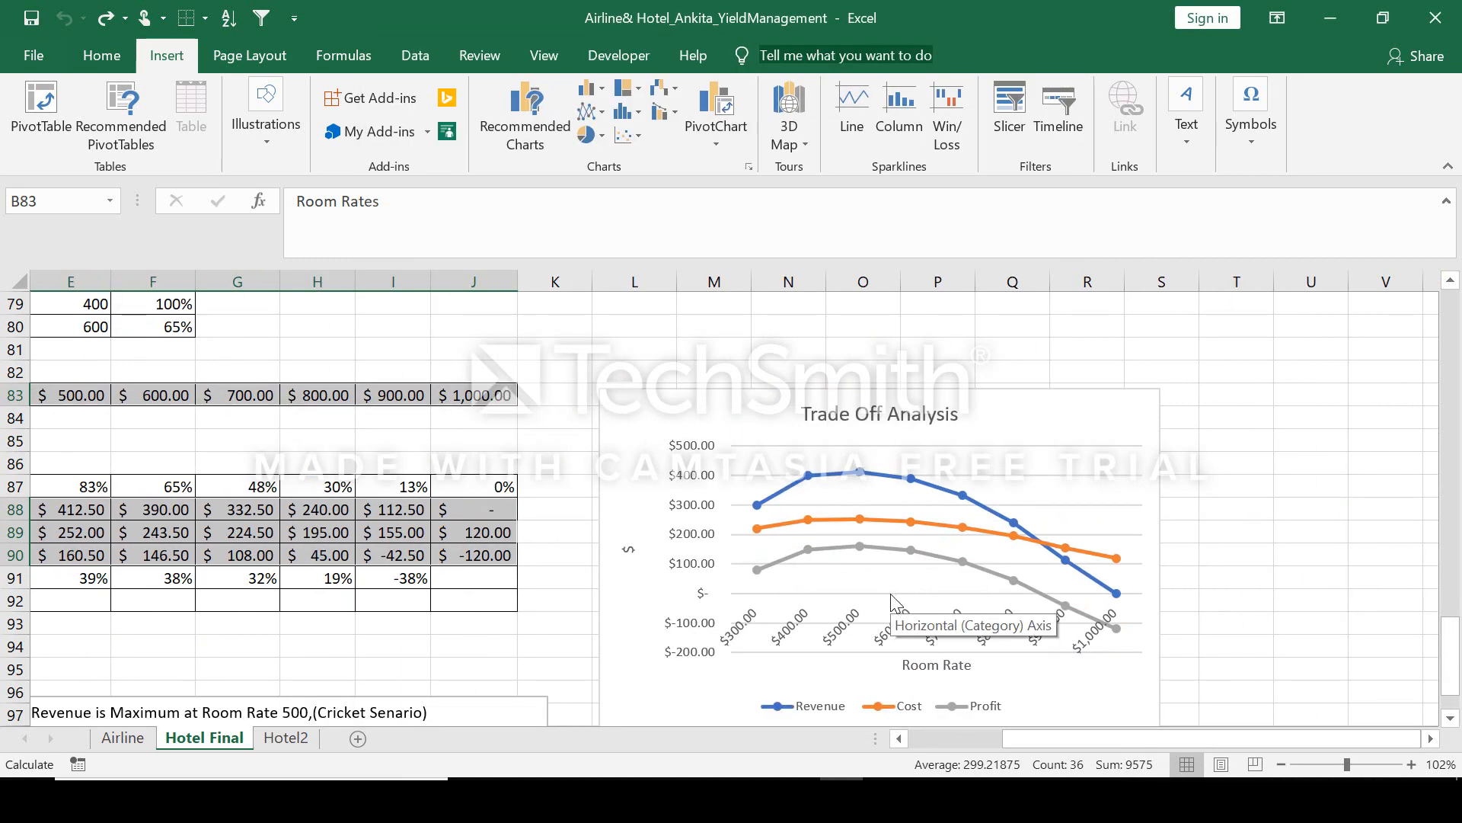
click(862, 474)
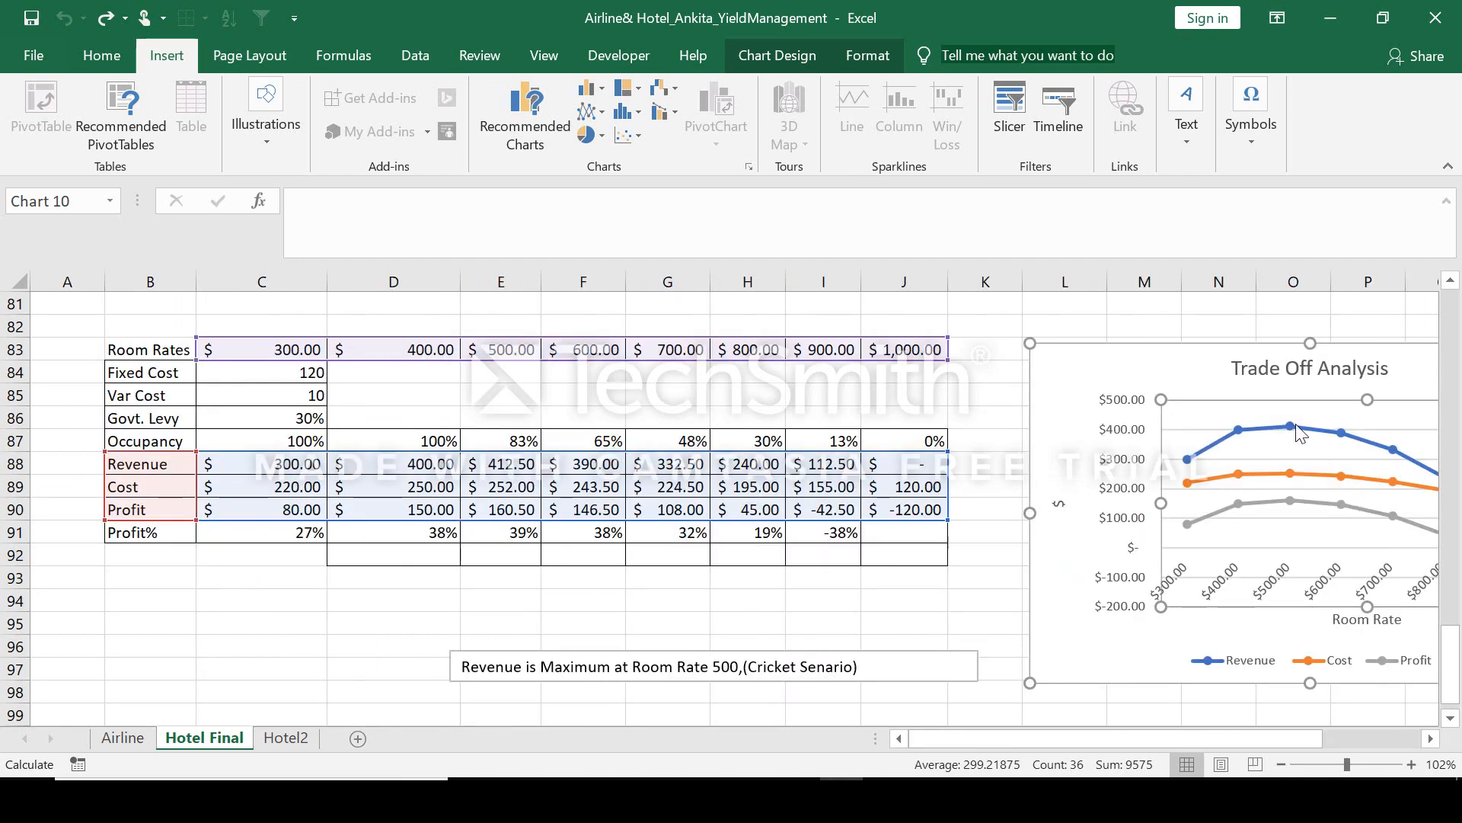
mouse_move(1299, 432)
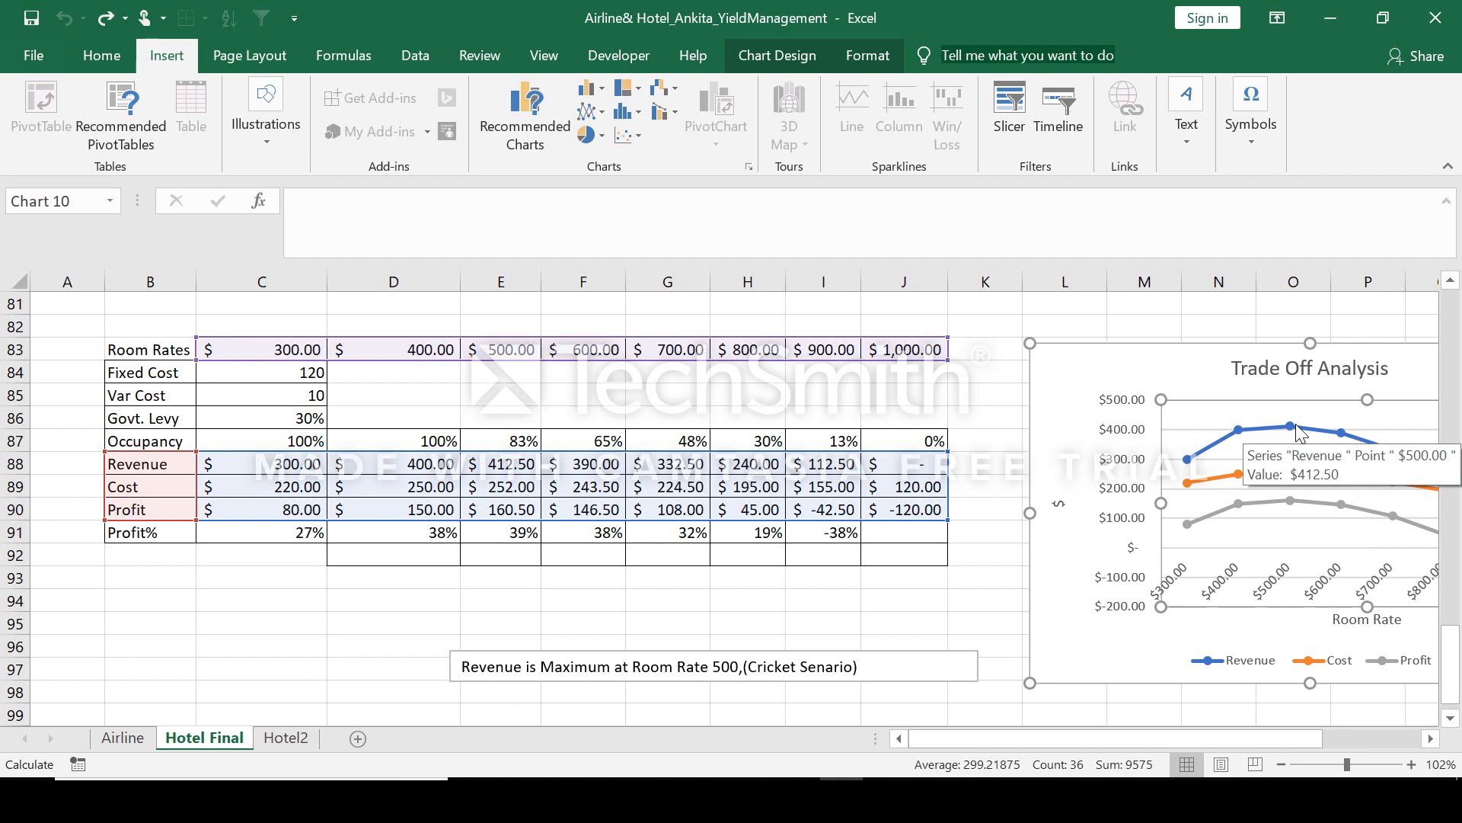